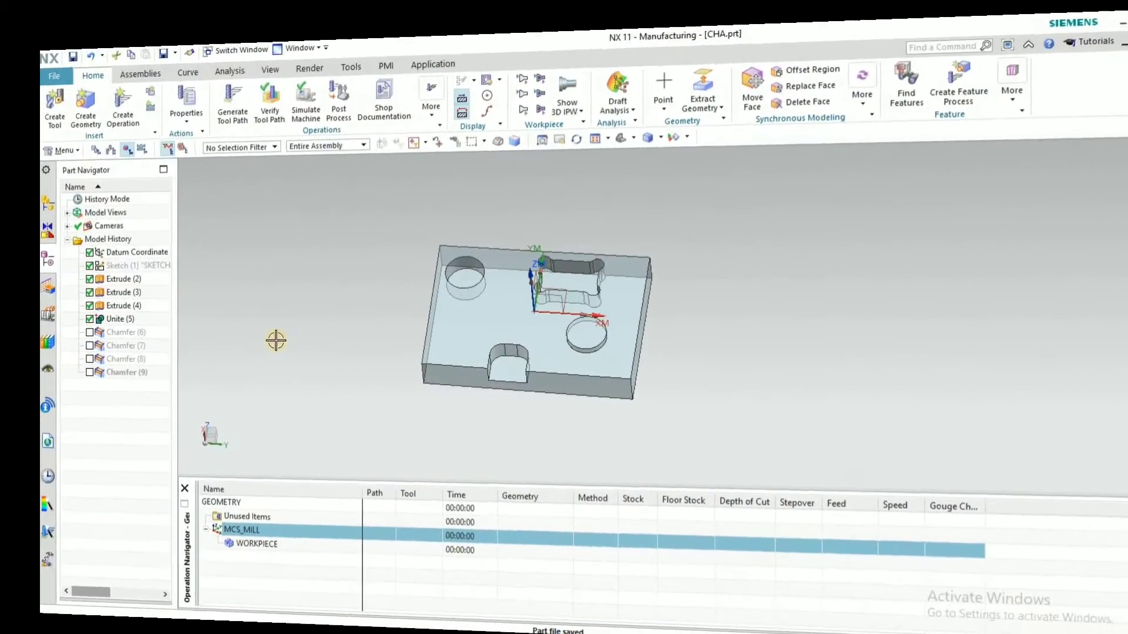
# Examine the plate's round holes and milled pockets from several angles
pyautogui.moveTo(773, 329); pyautogui.dragTo(652, 388, button='middle')
pyautogui.scroll(3, 434, 280)
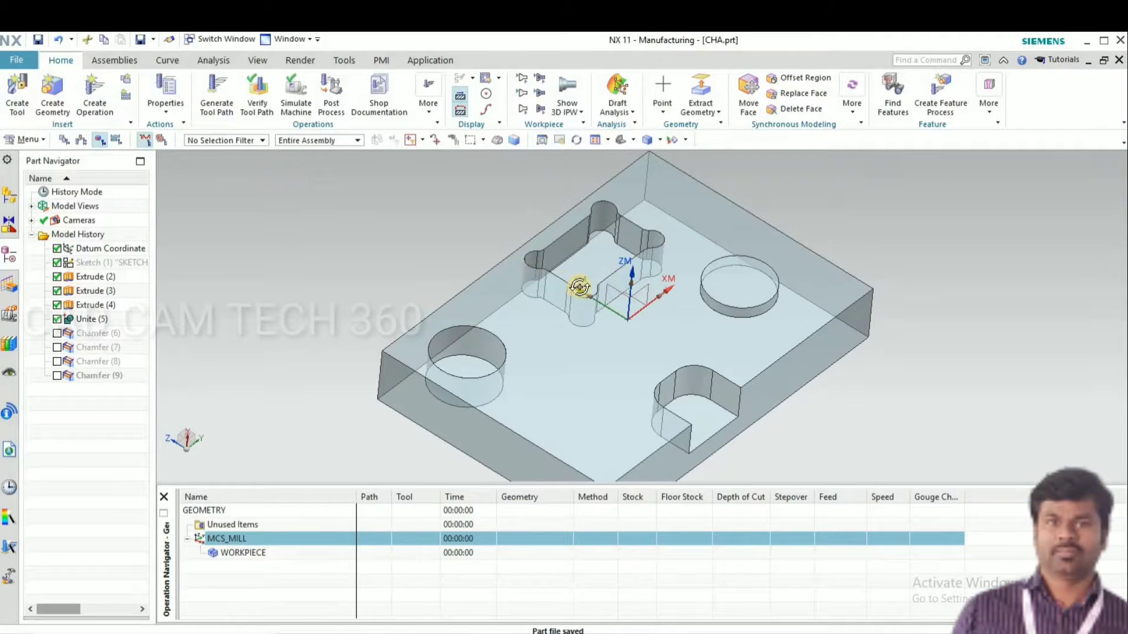
pyautogui.moveTo(588, 289); pyautogui.dragTo(516, 277, button='middle')
pyautogui.scroll(-3, 521, 270)
pyautogui.moveTo(559, 312); pyautogui.dragTo(757, 370, button='middle')
pyautogui.scroll(3, 528, 352)
pyautogui.scroll(-2, 504, 347)
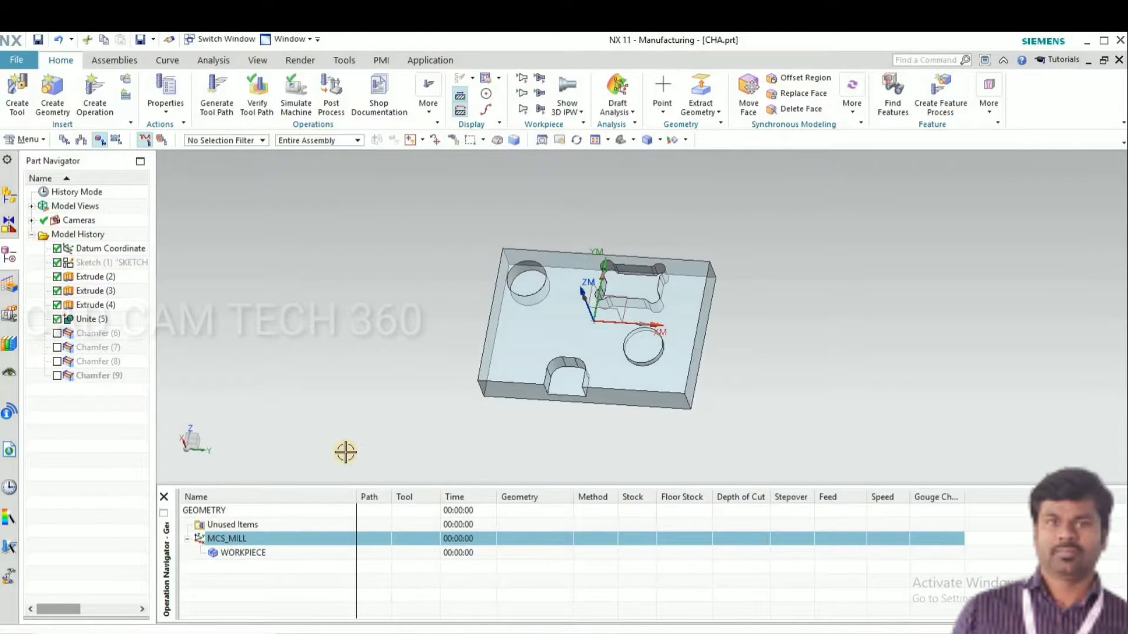
# Place the MCS_MILL coordinate system origin on the plate's bottom corner at the +X end of the front face
pyautogui.doubleClick(227, 539)
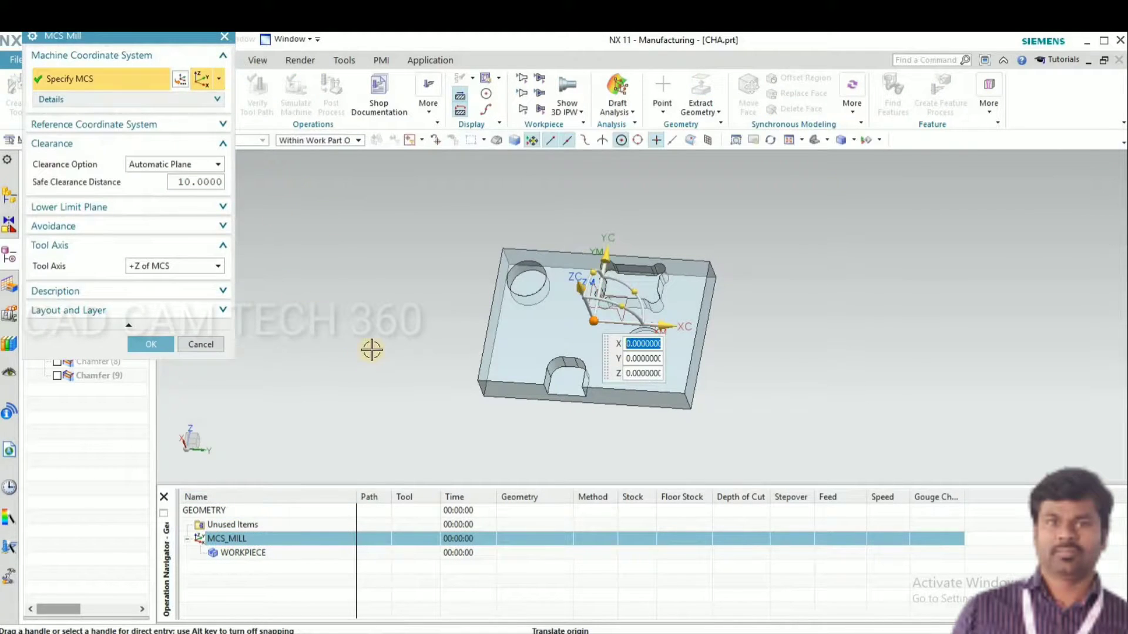
pyautogui.scroll(-1, 700, 385)
pyautogui.scroll(-1, 674, 395)
pyautogui.scroll(-3, 659, 395)
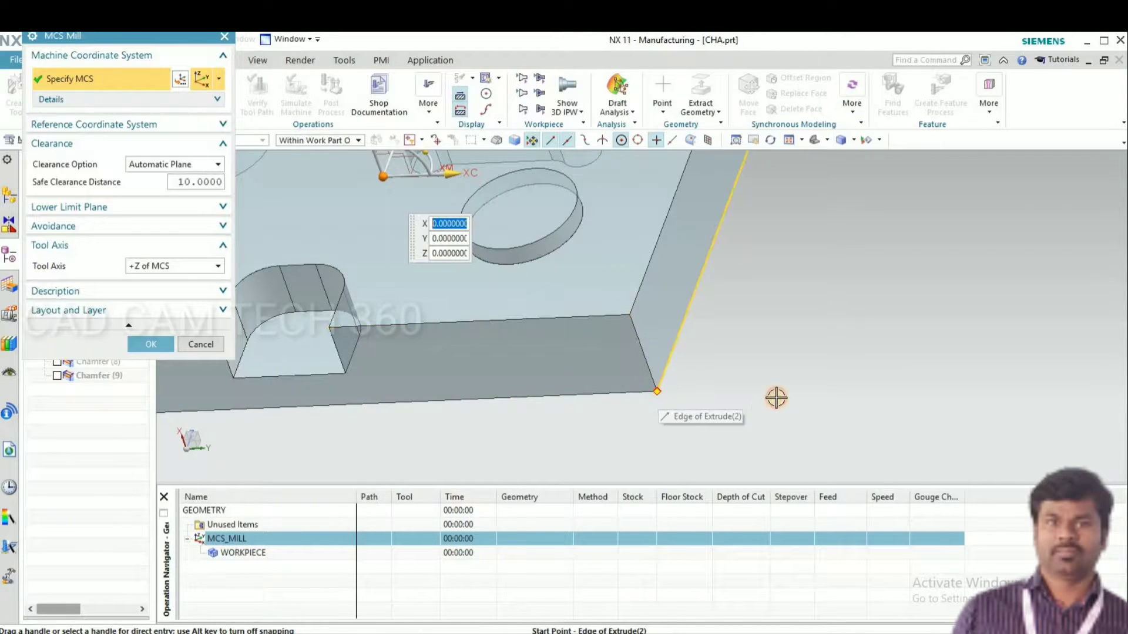
pyautogui.click(657, 390)
pyautogui.scroll(5, 605, 370)
pyautogui.moveTo(605, 370); pyautogui.dragTo(652, 407, button='middle')
pyautogui.scroll(-3, 663, 407)
pyautogui.scroll(2, 667, 403)
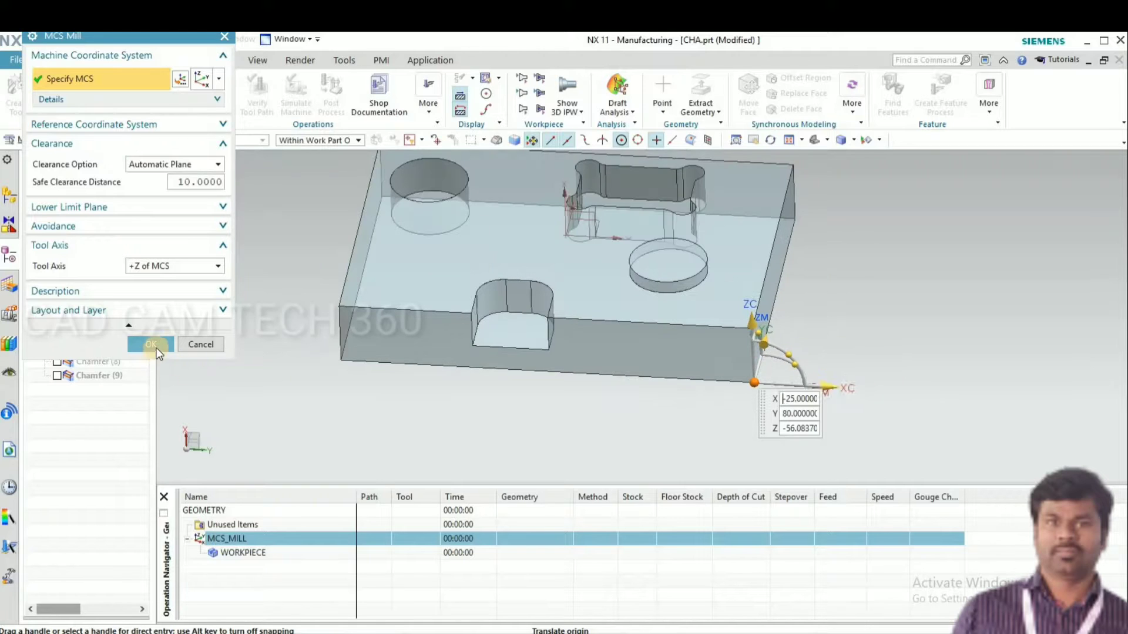
pyautogui.click(155, 344)
# Edit WORKPIECE and specify the solid plate body as its part geometry
pyautogui.moveTo(502, 405); pyautogui.dragTo(499, 447, button='middle')
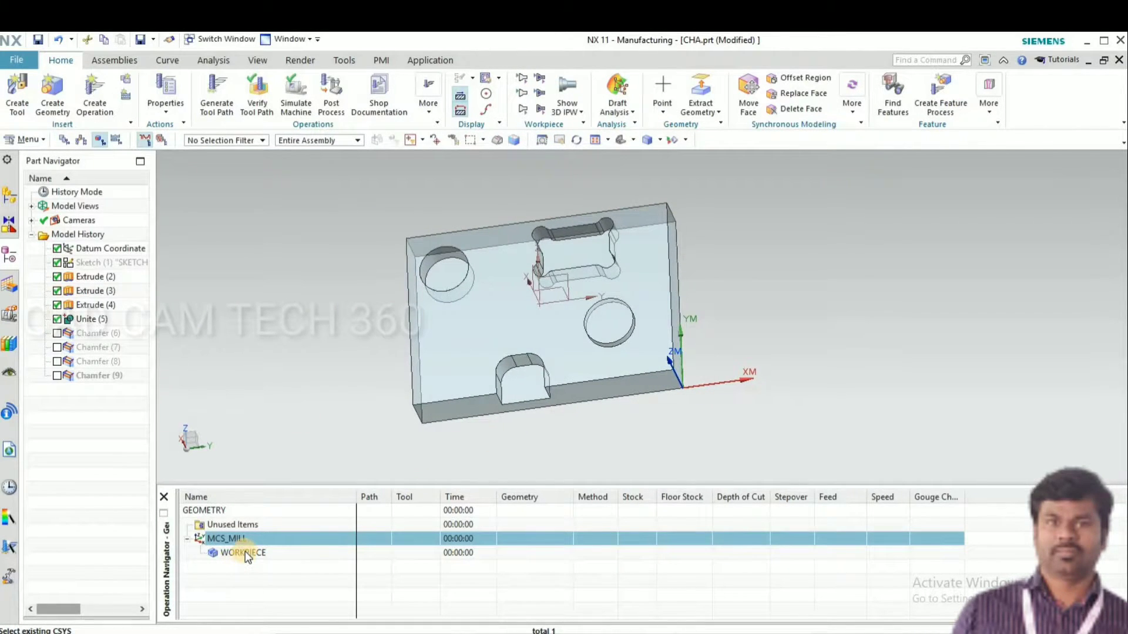
pyautogui.click(245, 553)
pyautogui.doubleClick(245, 552)
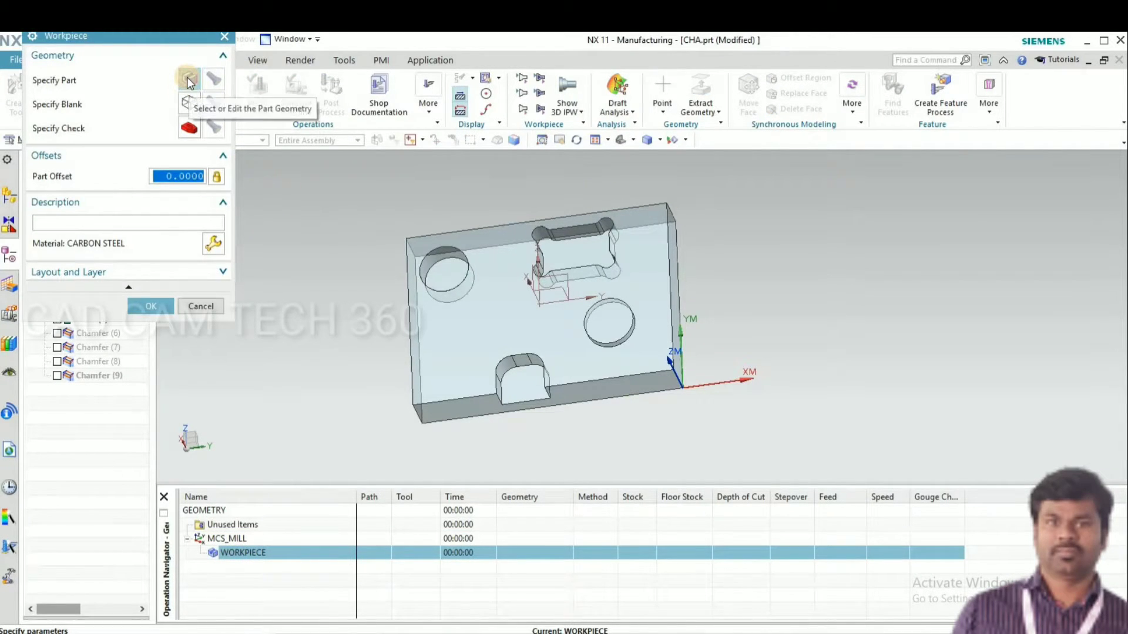
pyautogui.click(189, 79)
pyautogui.click(428, 332)
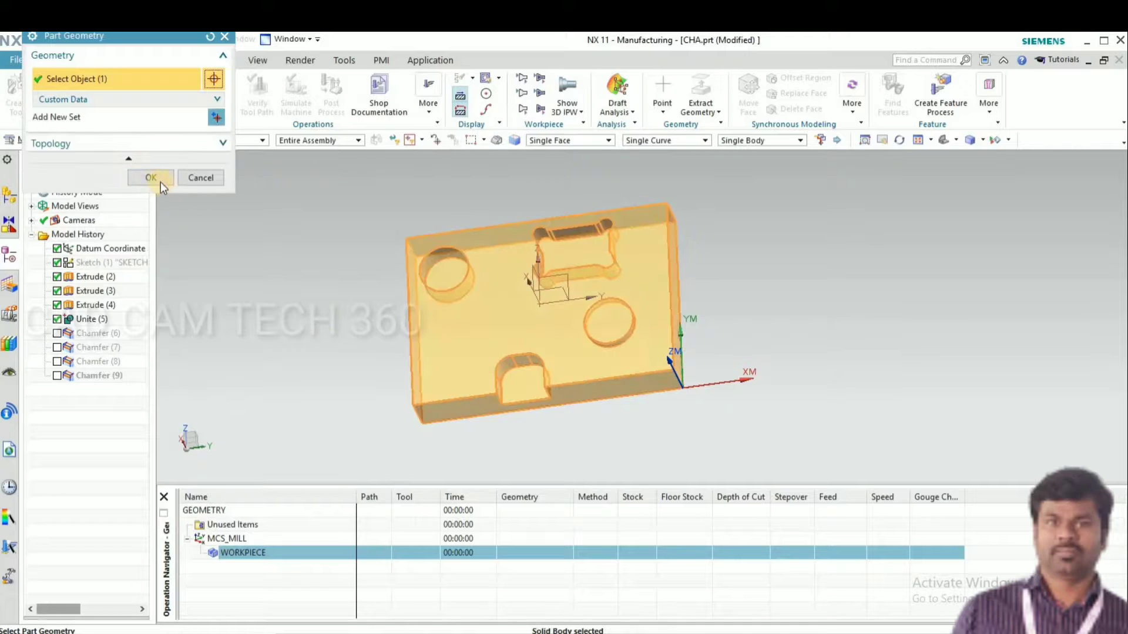
pyautogui.click(154, 176)
# Define the workpiece blank as a Bounding Block around the plate and accept the workpiece settings
pyautogui.click(190, 106)
pyautogui.click(122, 75)
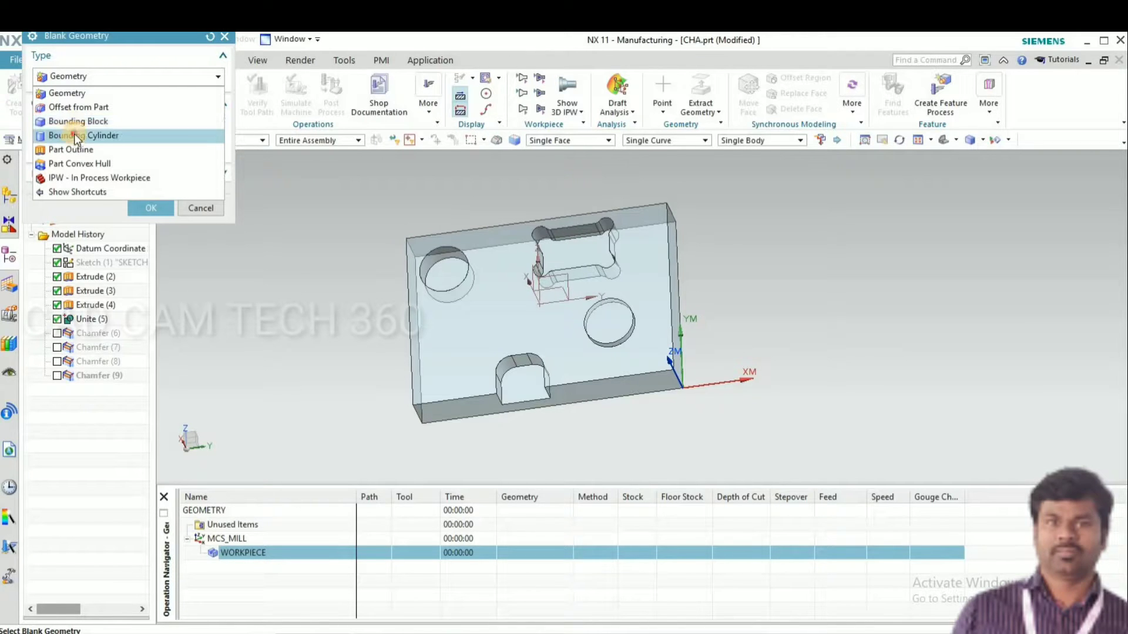
pyautogui.click(74, 135)
pyautogui.click(101, 79)
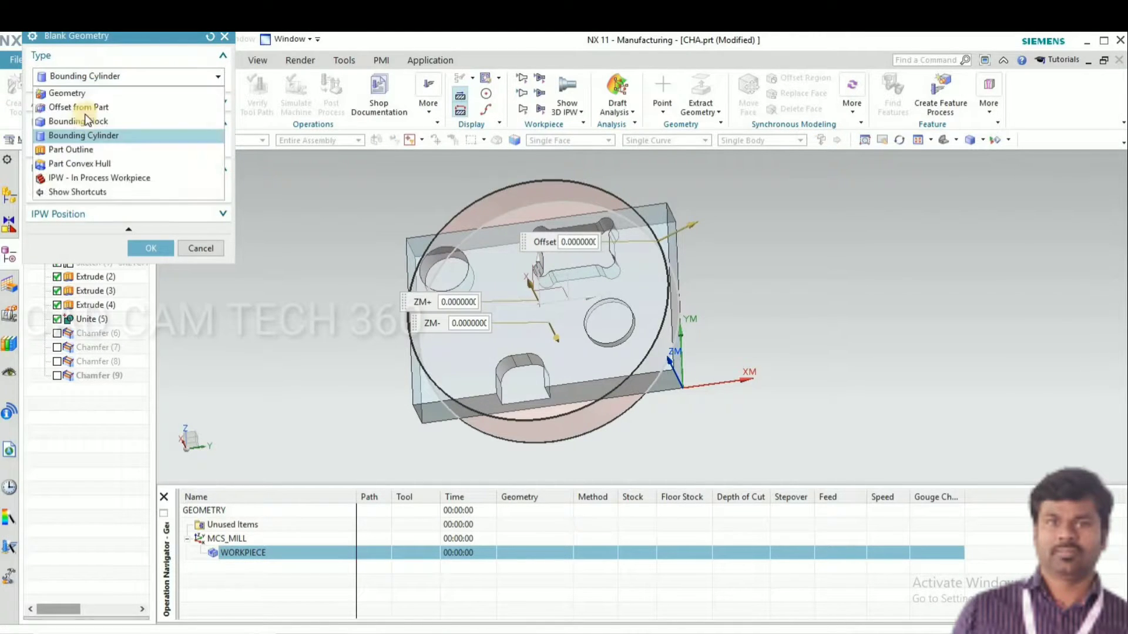
pyautogui.click(83, 121)
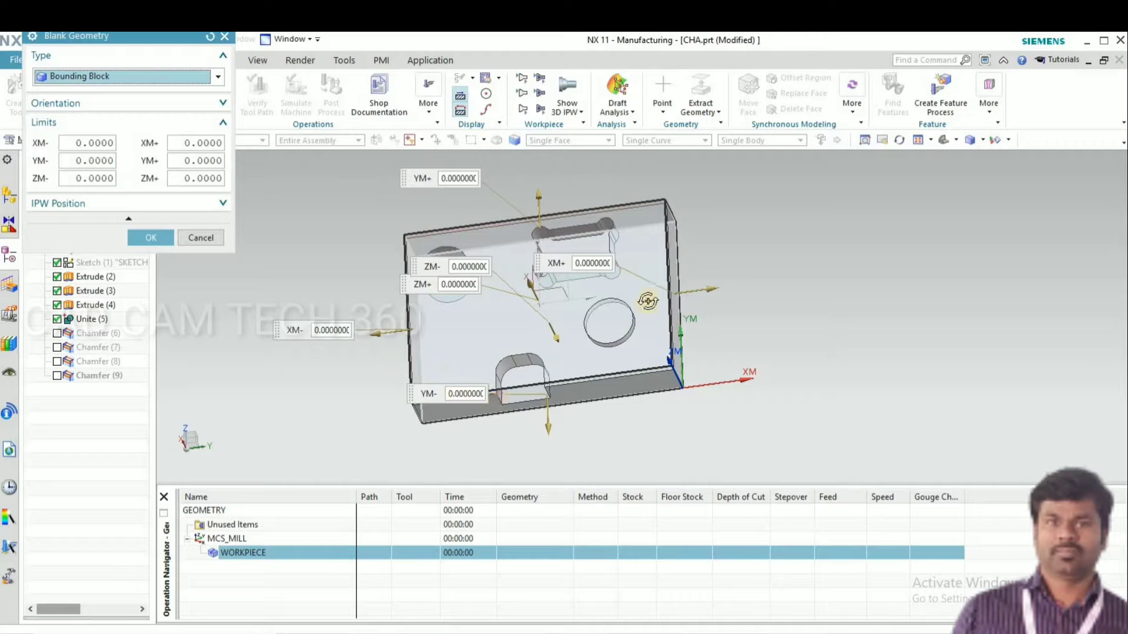
pyautogui.moveTo(648, 299); pyautogui.dragTo(760, 365, button='middle')
pyautogui.scroll(3, 731, 372)
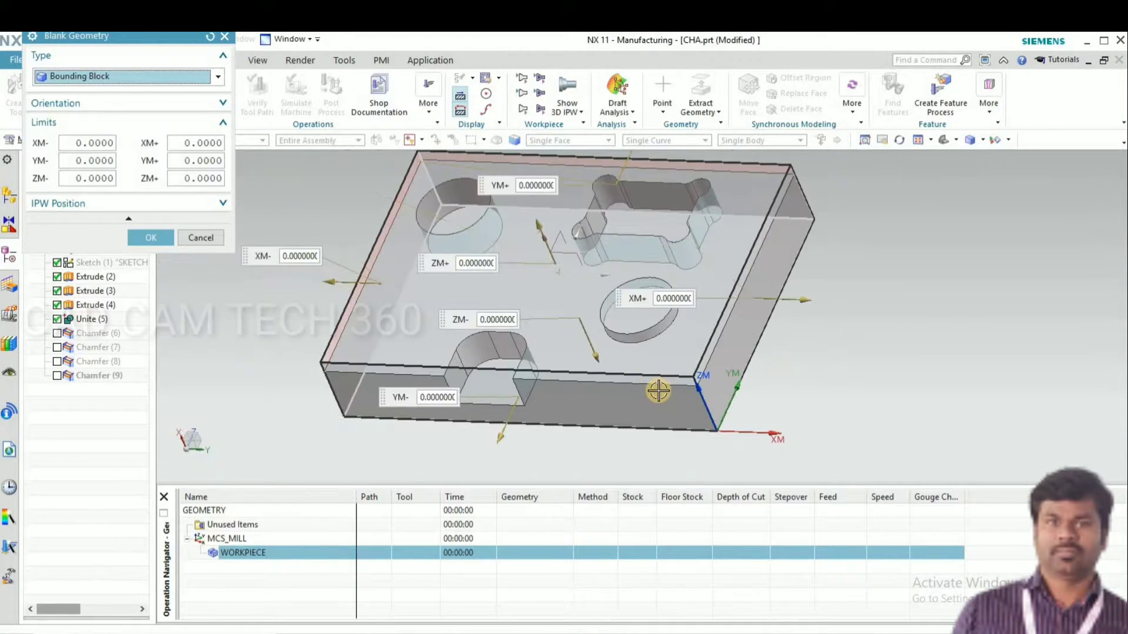
pyautogui.click(148, 237)
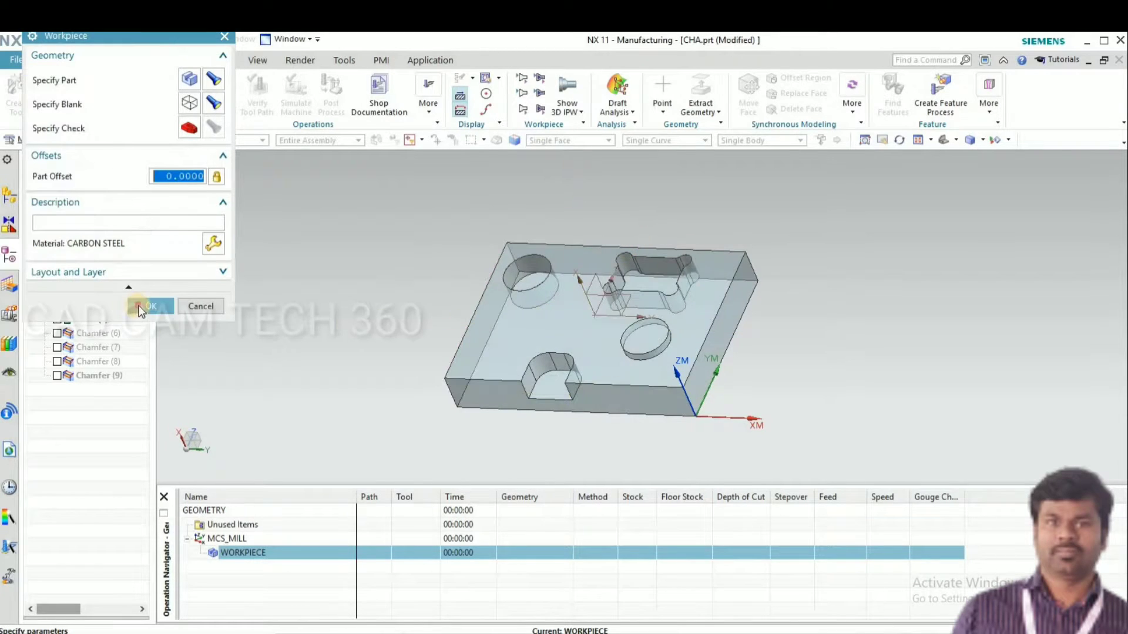
pyautogui.middleClick(177, 576)
# Insert a mill_contour Zlevel Profile operation named ZLEVEL_PROFILE under WORKPIECE
pyautogui.rightClick(271, 555)
pyautogui.moveTo(323, 431)
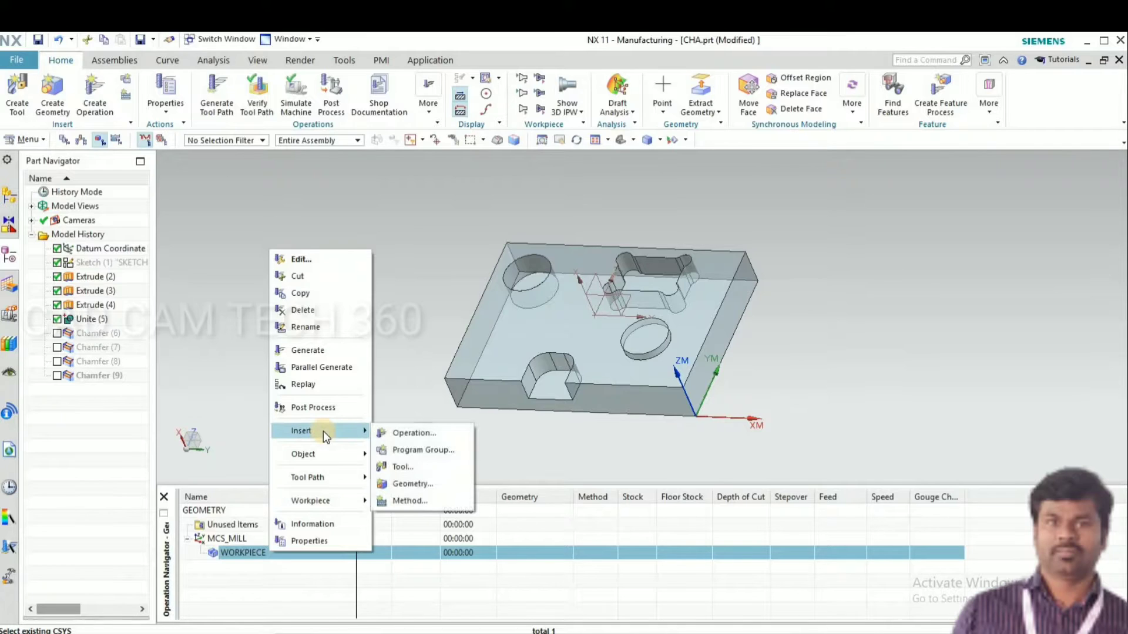
pyautogui.click(404, 432)
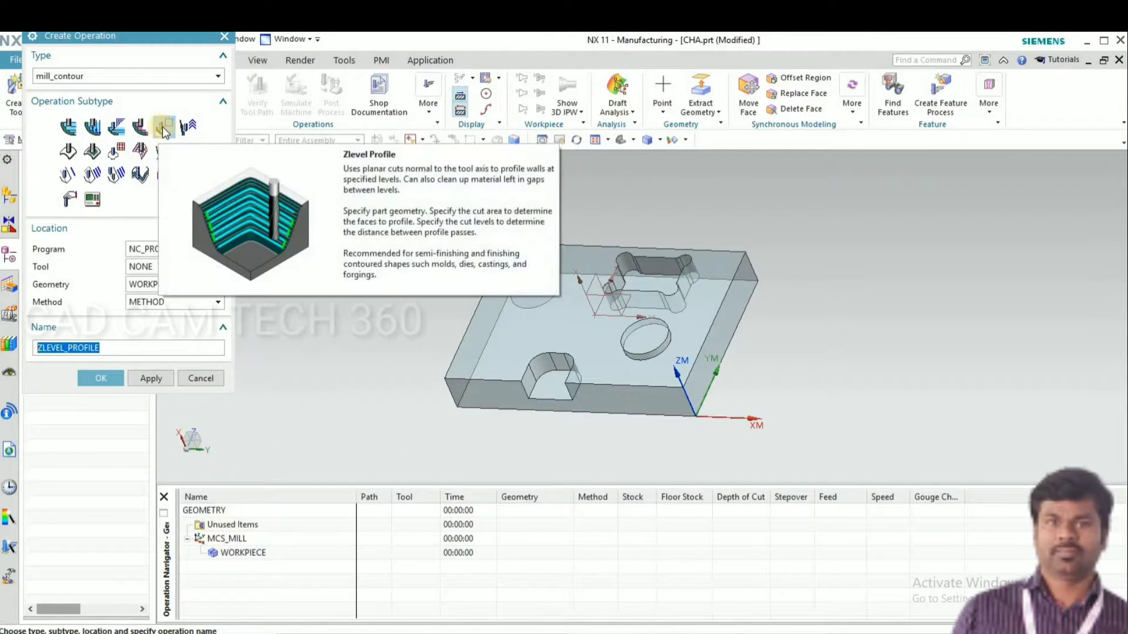
pyautogui.click(98, 377)
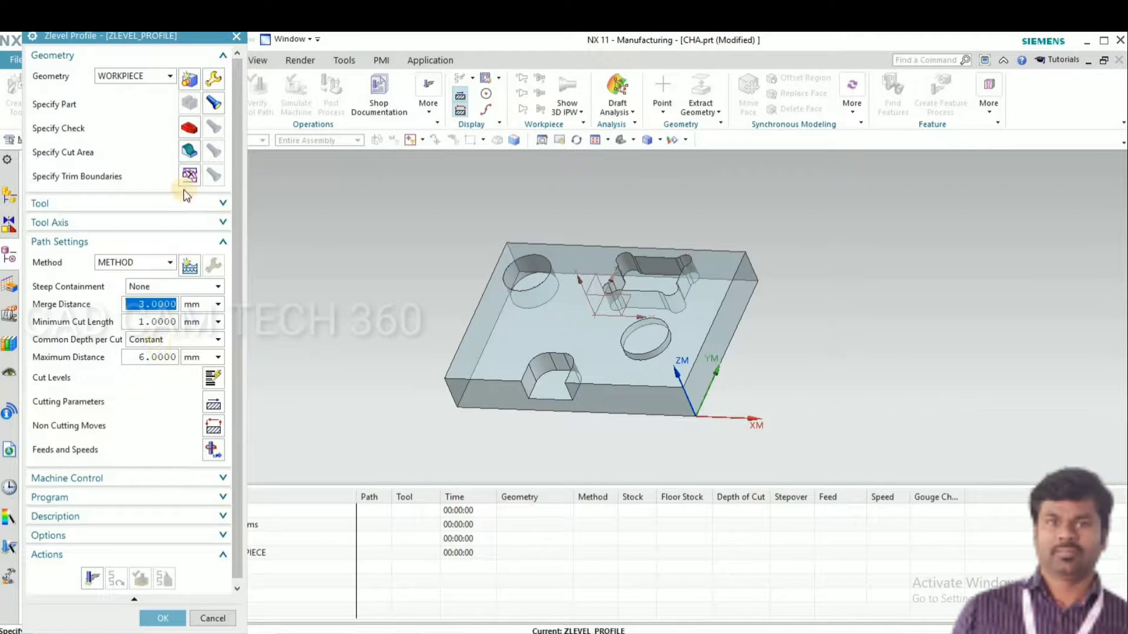
# Specify all faces of the plate as the Zlevel Profile cut area
pyautogui.click(189, 151)
pyautogui.scroll(-2, 445, 288)
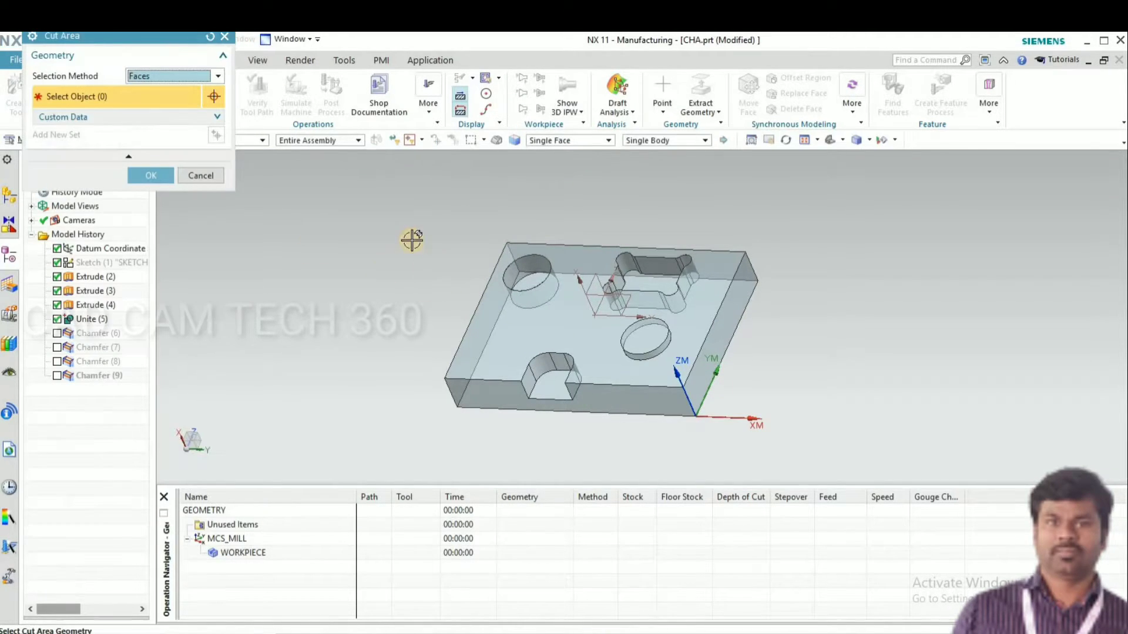
pyautogui.moveTo(408, 227); pyautogui.dragTo(683, 403)
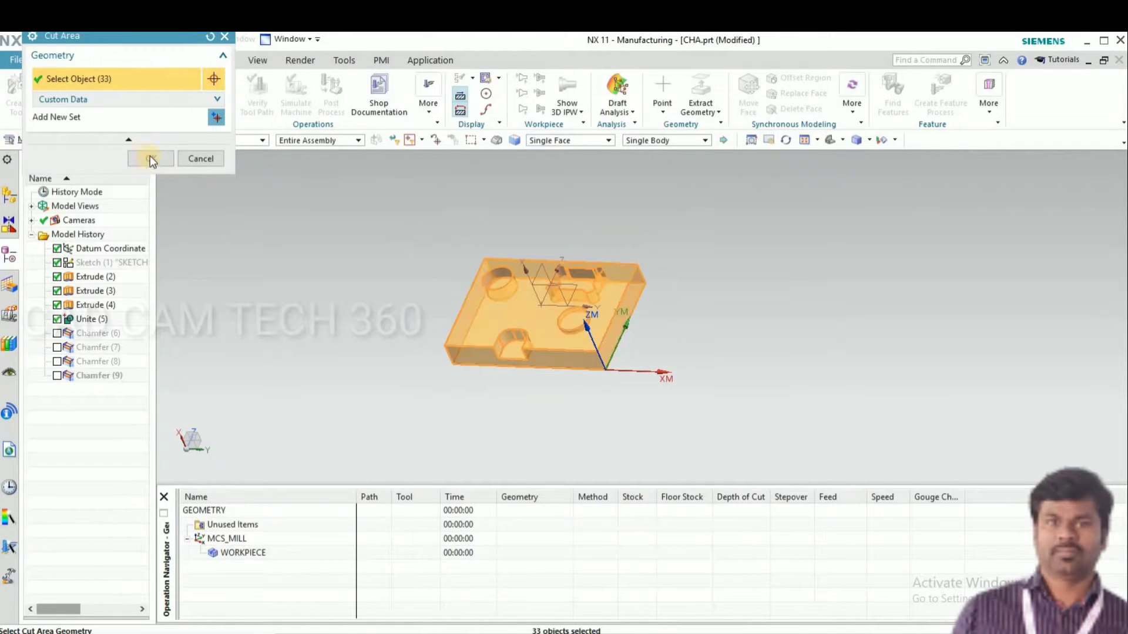
pyautogui.click(150, 157)
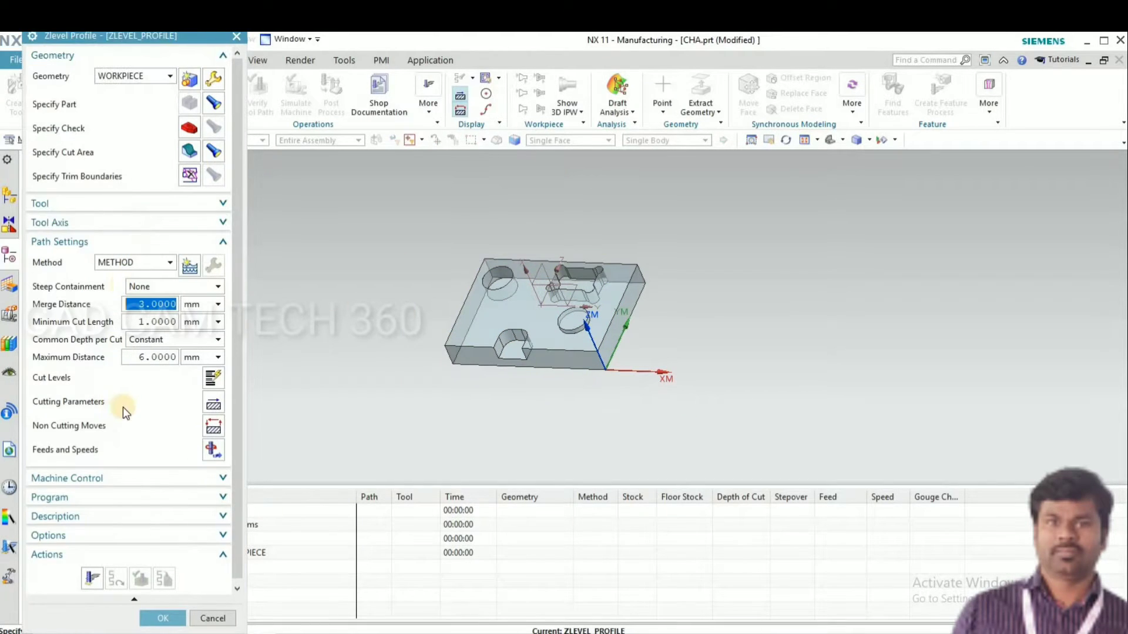
# Create a new chamfer mill tool named CHAMFER_10 for the Zlevel Profile operation
pyautogui.click(113, 206)
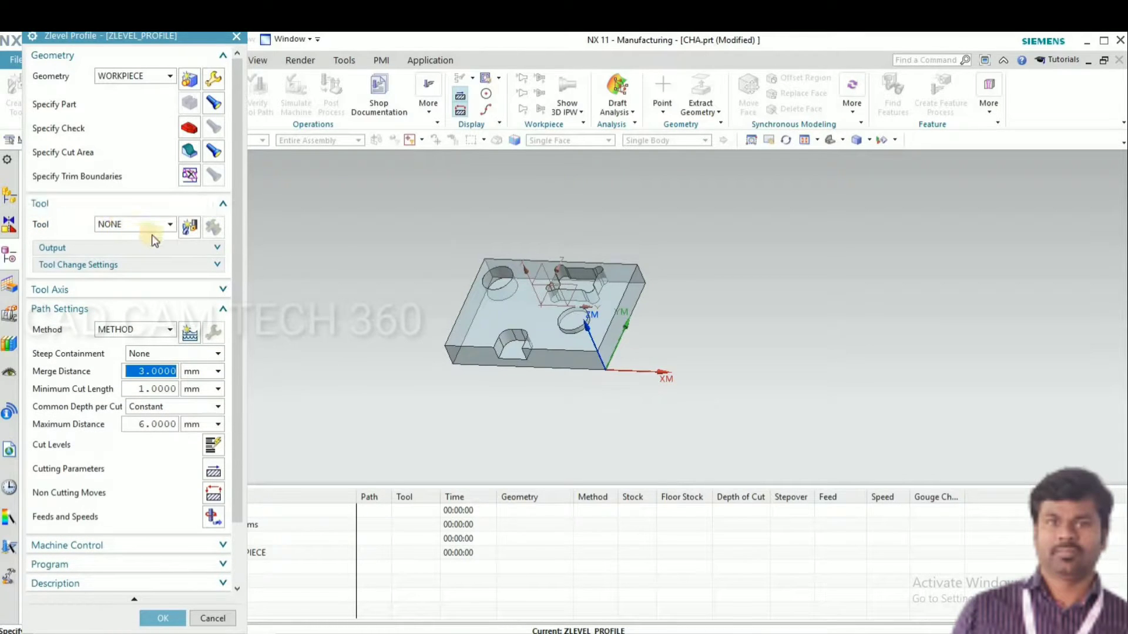
pyautogui.click(170, 226)
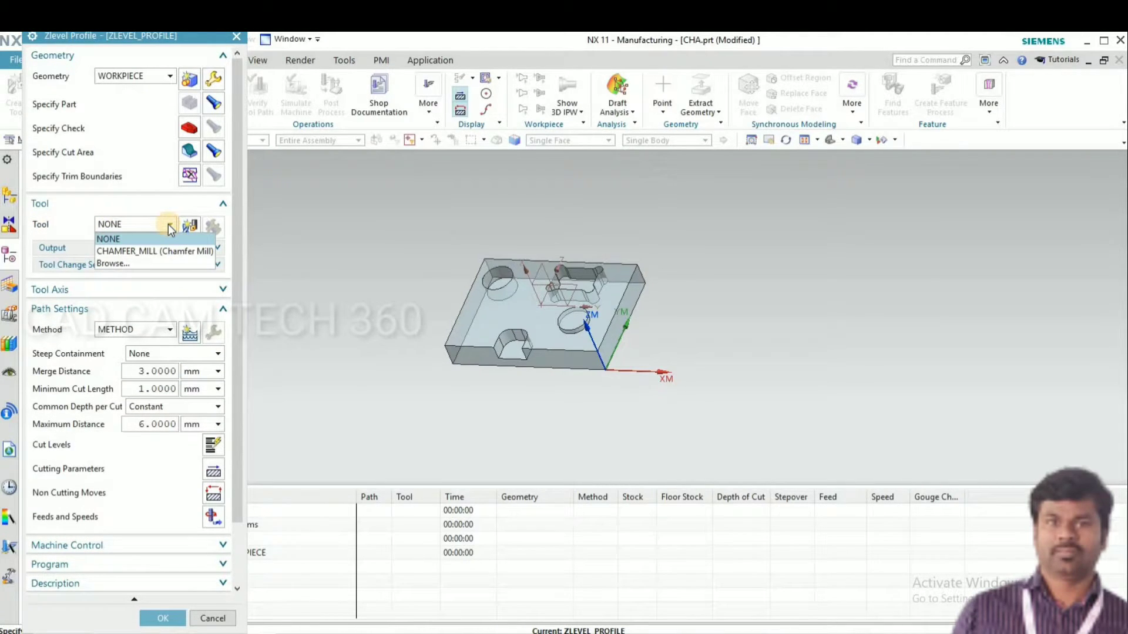
pyautogui.click(168, 224)
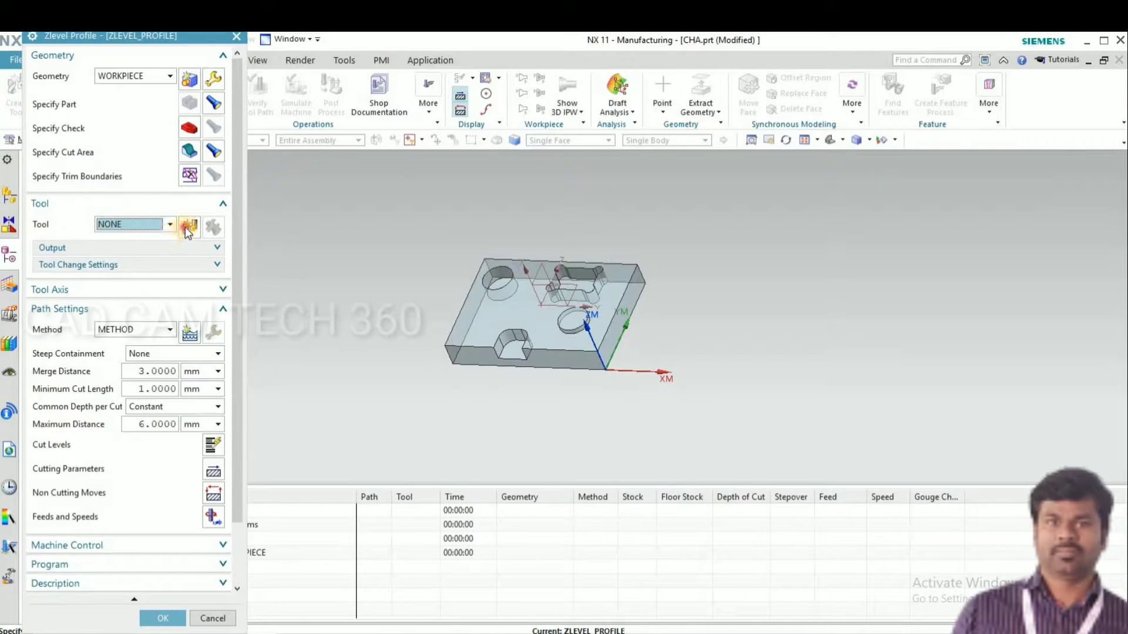
pyautogui.click(187, 227)
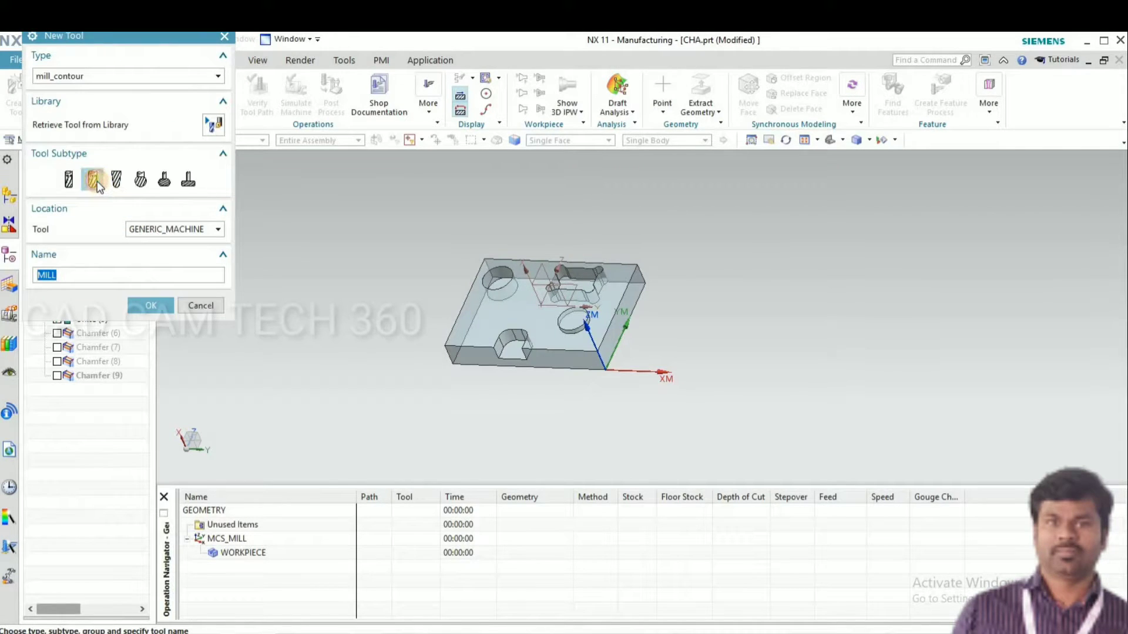
pyautogui.click(92, 180)
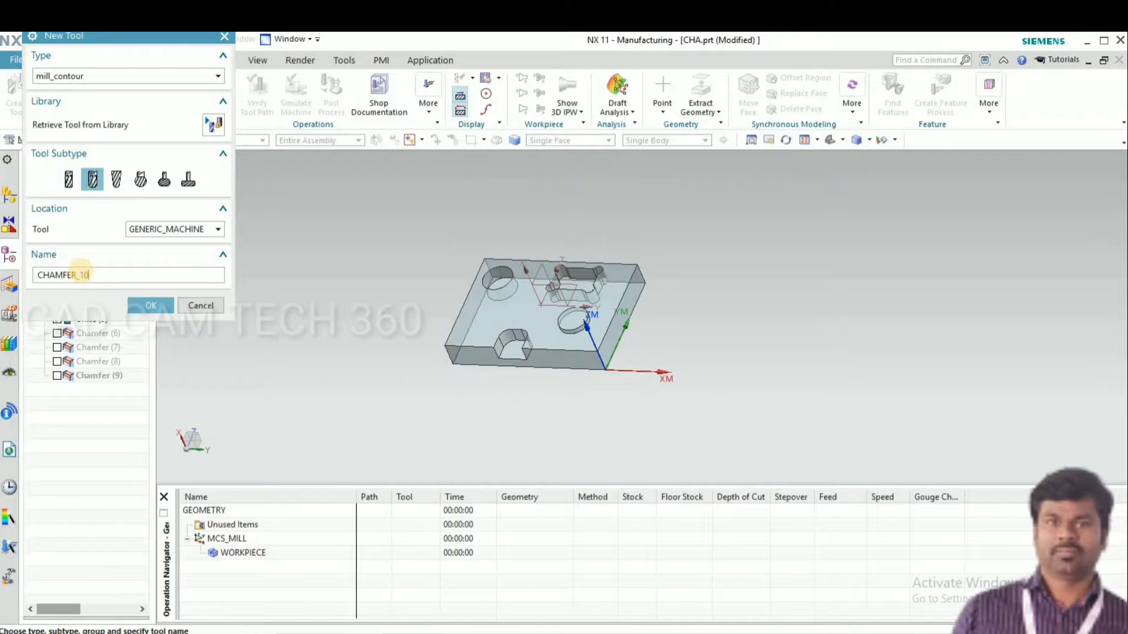
pyautogui.click(152, 307)
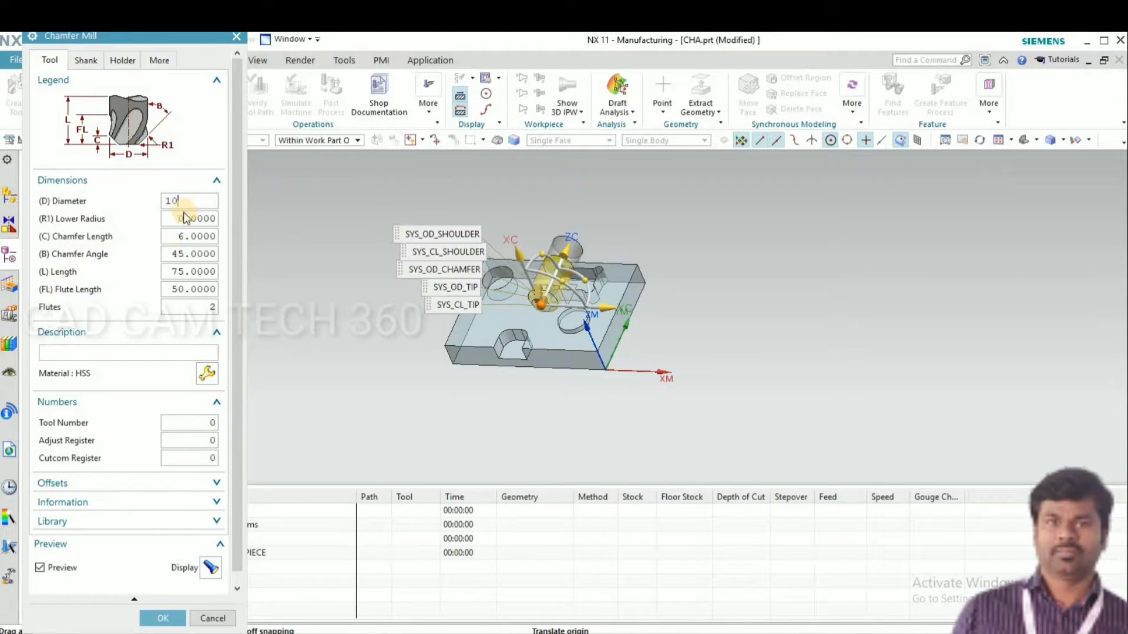
# Set the chamfer mill's diameter to 10 and its chamfer length to 5
pyautogui.write('10')
pyautogui.click(180, 236)
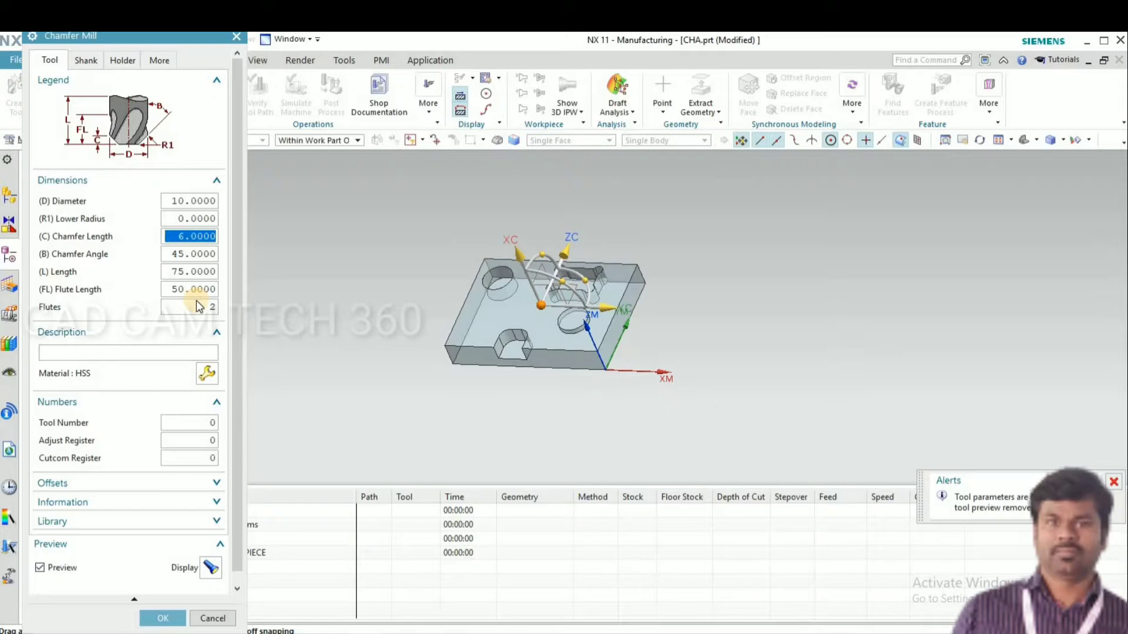
pyautogui.write('5')
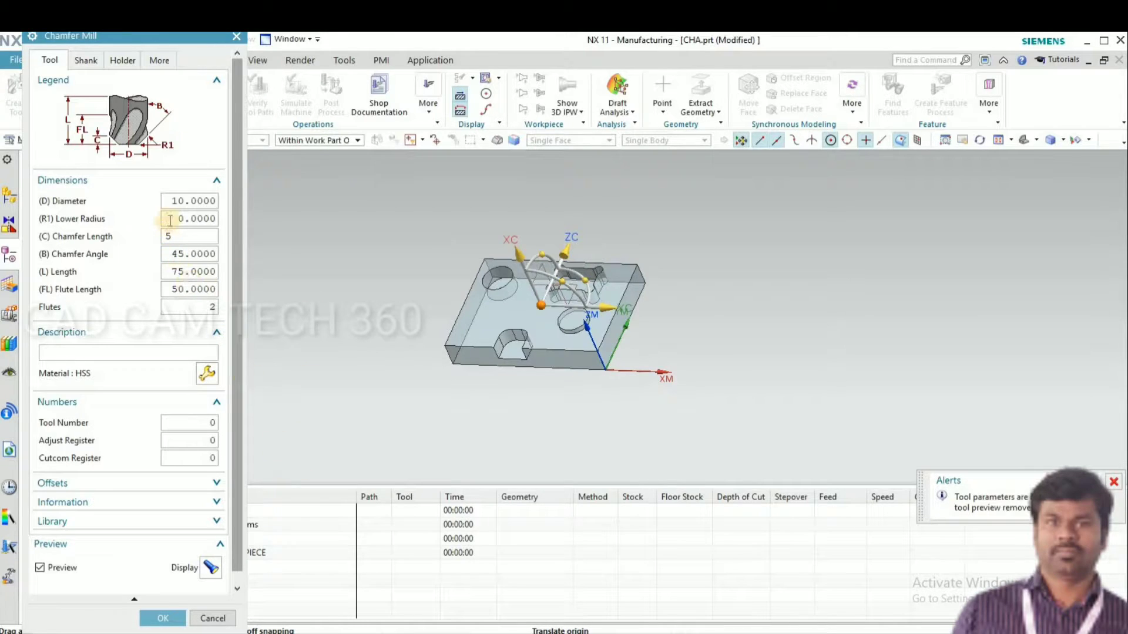
pyautogui.press('Return')
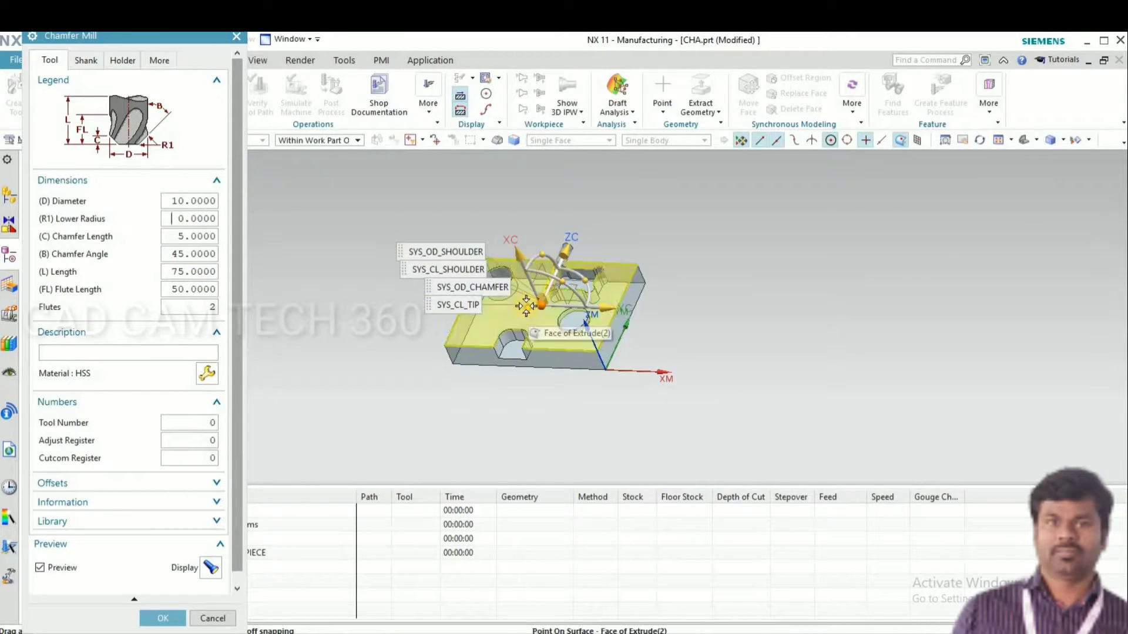
# Move the chamfer mill preview clear of the plate and examine its conical tip from several angles
pyautogui.scroll(2, 566, 270)
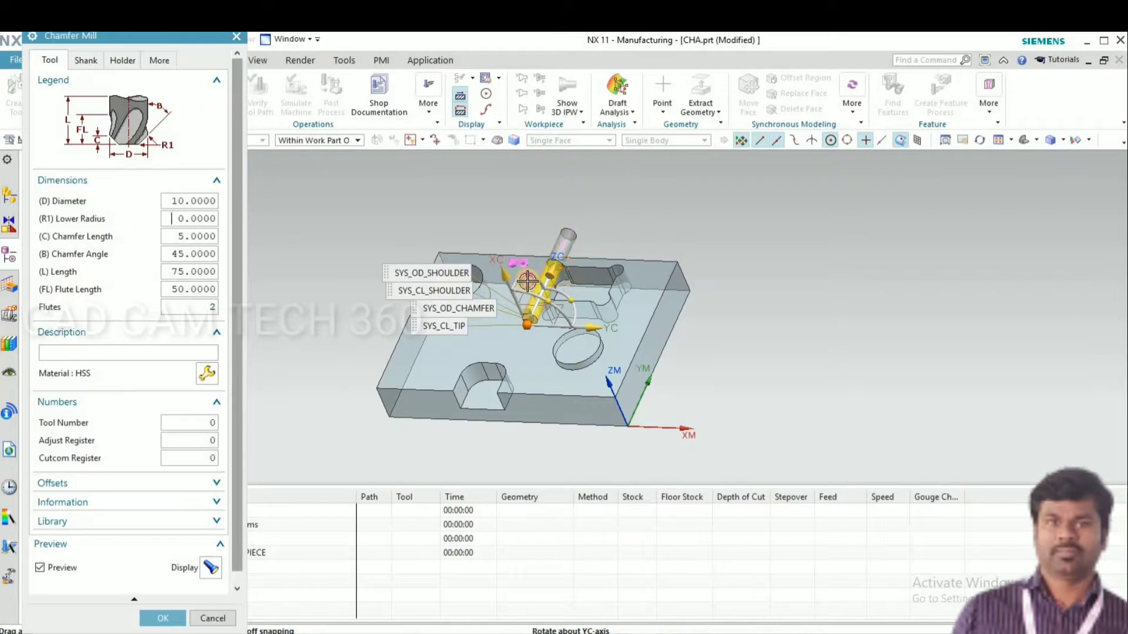
pyautogui.click(528, 274)
pyautogui.moveTo(517, 300)
pyautogui.mouseDown()
pyautogui.moveTo(499, 314)
pyautogui.moveTo(506, 329)
pyautogui.moveTo(509, 315)
pyautogui.mouseUp()
pyautogui.moveTo(505, 272); pyautogui.dragTo(485, 209)
pyautogui.middleClick(473, 359)
pyautogui.moveTo(494, 337); pyautogui.dragTo(468, 329, button='middle')
pyautogui.scroll(4, 490, 261)
pyautogui.scroll(7, 531, 287)
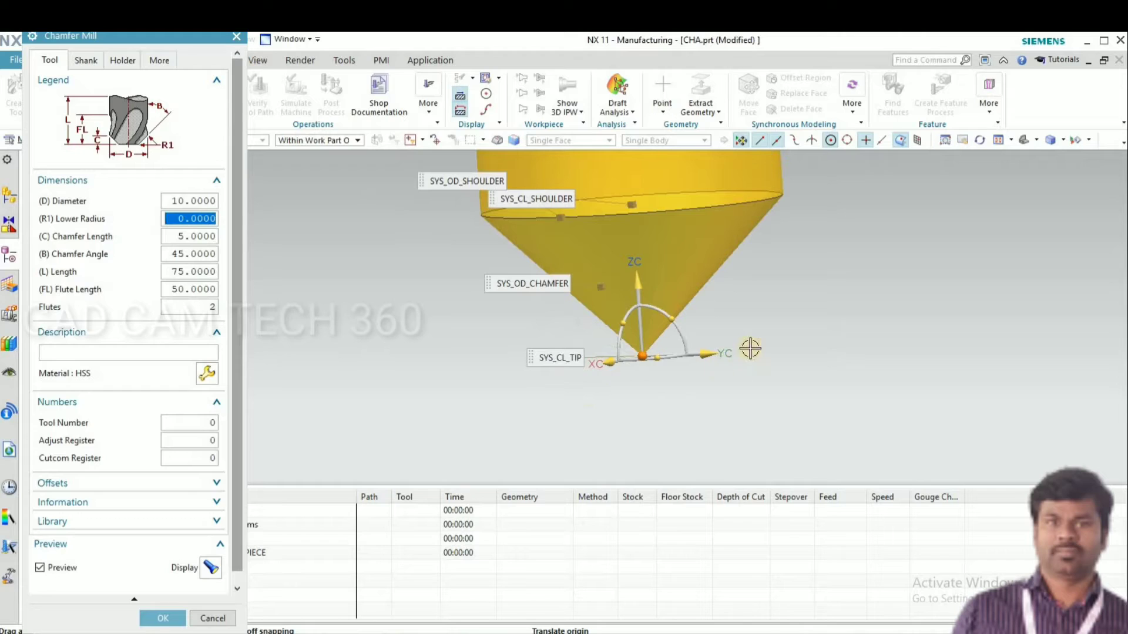
pyautogui.scroll(-3, 604, 396)
pyautogui.moveTo(767, 335); pyautogui.dragTo(739, 361, button='middle')
pyautogui.scroll(-8, 739, 362)
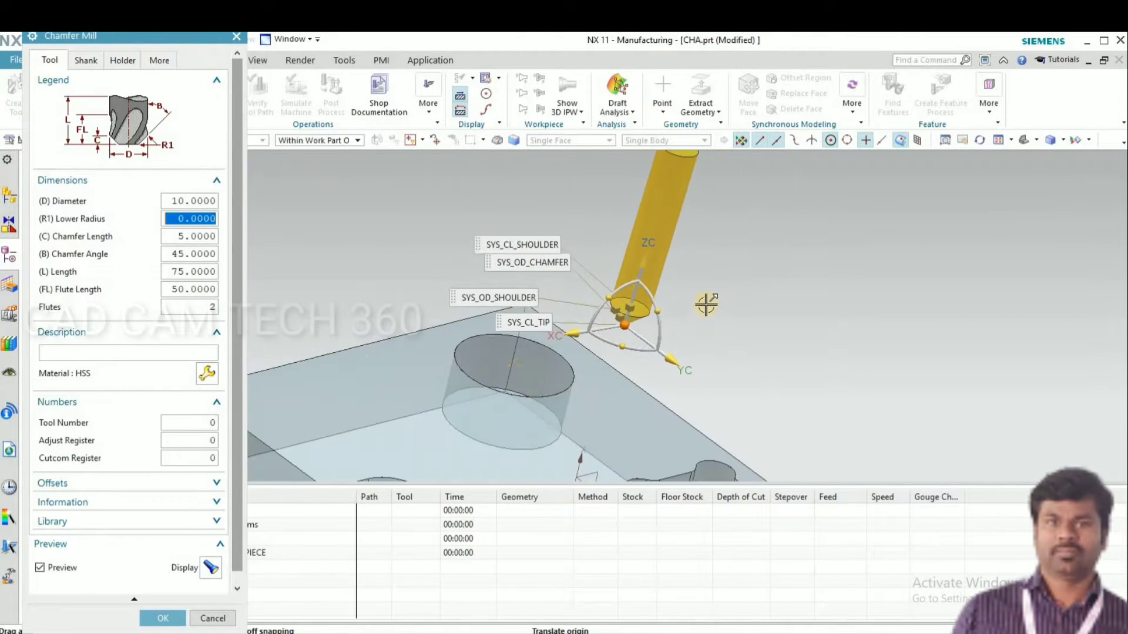
pyautogui.moveTo(744, 290); pyautogui.dragTo(681, 327, button='middle')
pyautogui.scroll(8, 631, 304)
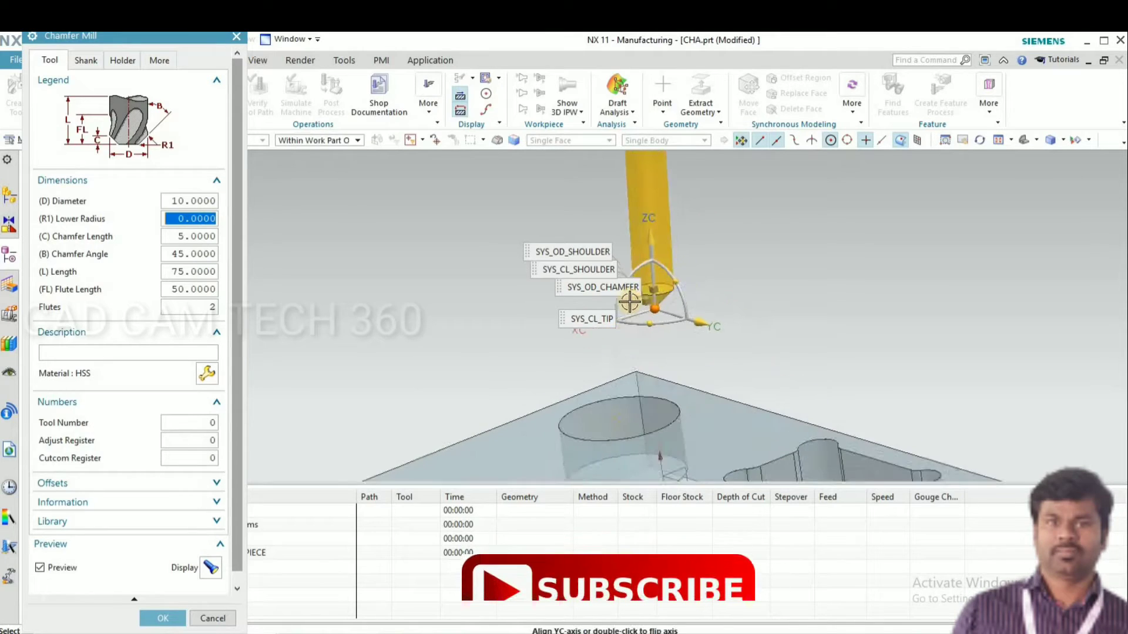
pyautogui.scroll(-5, 552, 353)
pyautogui.moveTo(572, 352)
pyautogui.mouseDown(button='middle')
pyautogui.moveTo(546, 350)
pyautogui.moveTo(559, 347)
pyautogui.mouseUp(button='middle')
pyautogui.scroll(3, 629, 332)
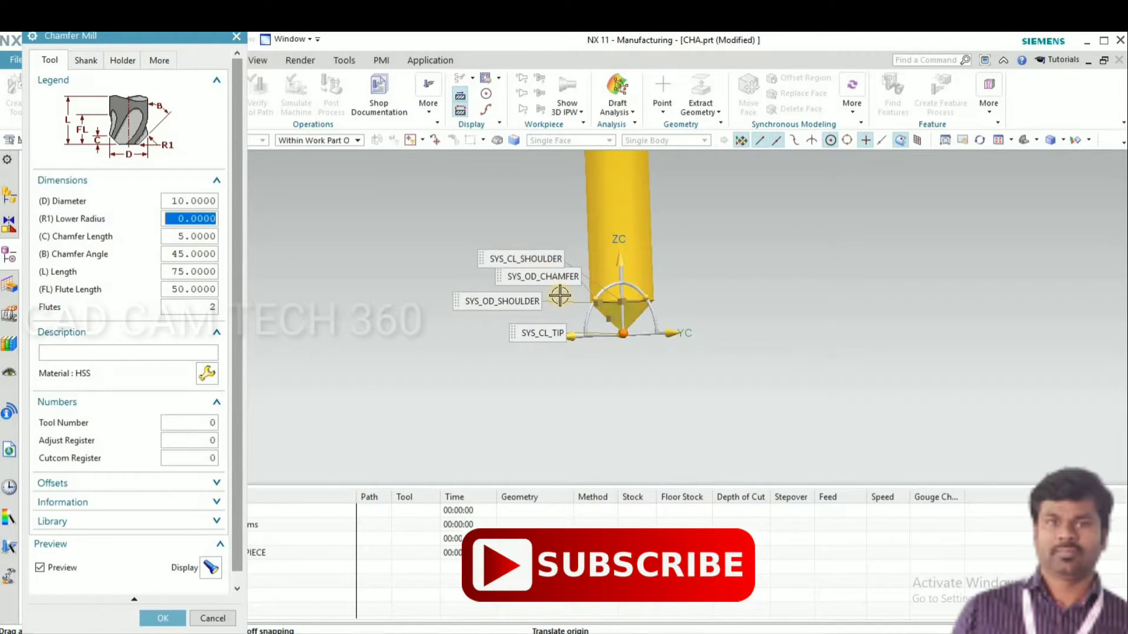
pyautogui.scroll(-4, 561, 303)
pyautogui.moveTo(662, 308); pyautogui.dragTo(694, 336, button='middle')
# Accept the chamfer mill and start a trim boundary defined by curves, with Outside as the trimmed side
pyautogui.click(163, 615)
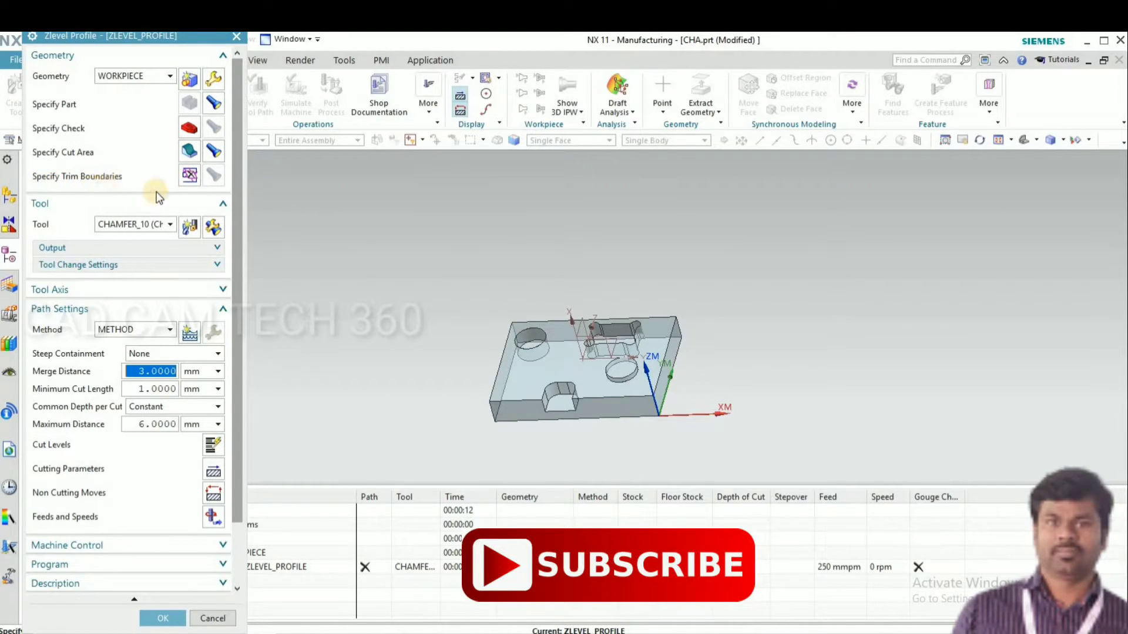
pyautogui.click(189, 176)
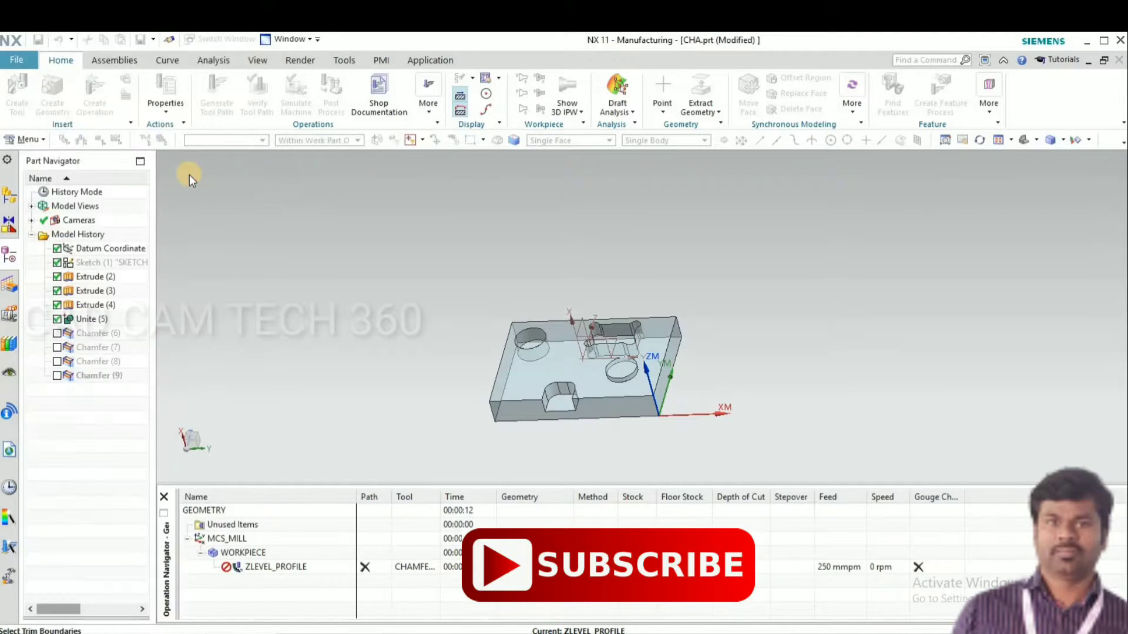
pyautogui.click(174, 77)
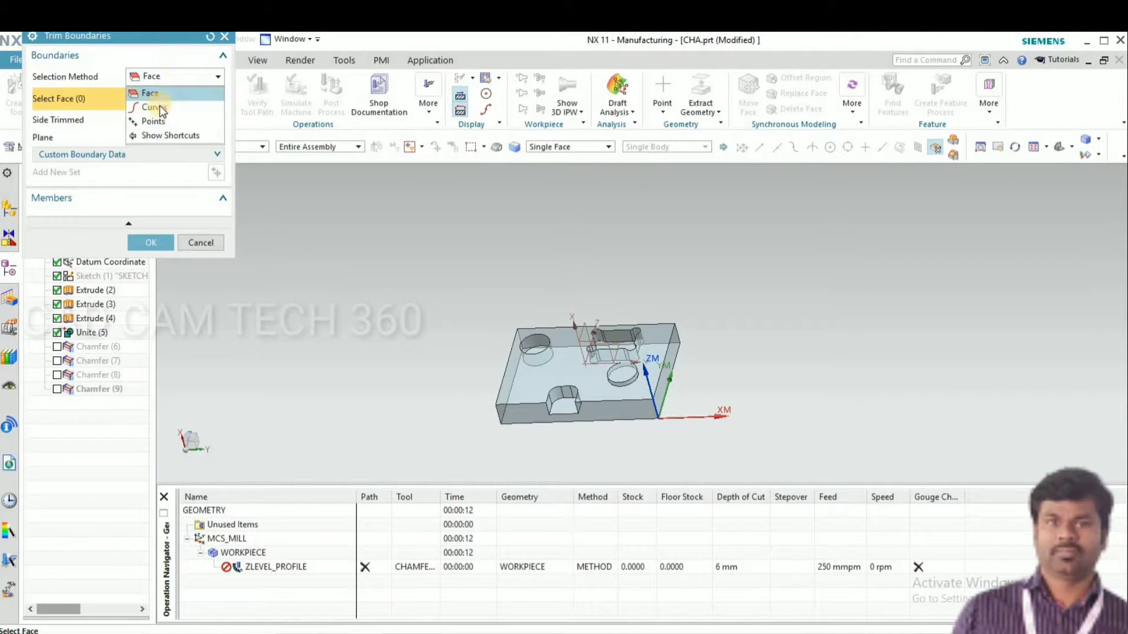
pyautogui.click(154, 108)
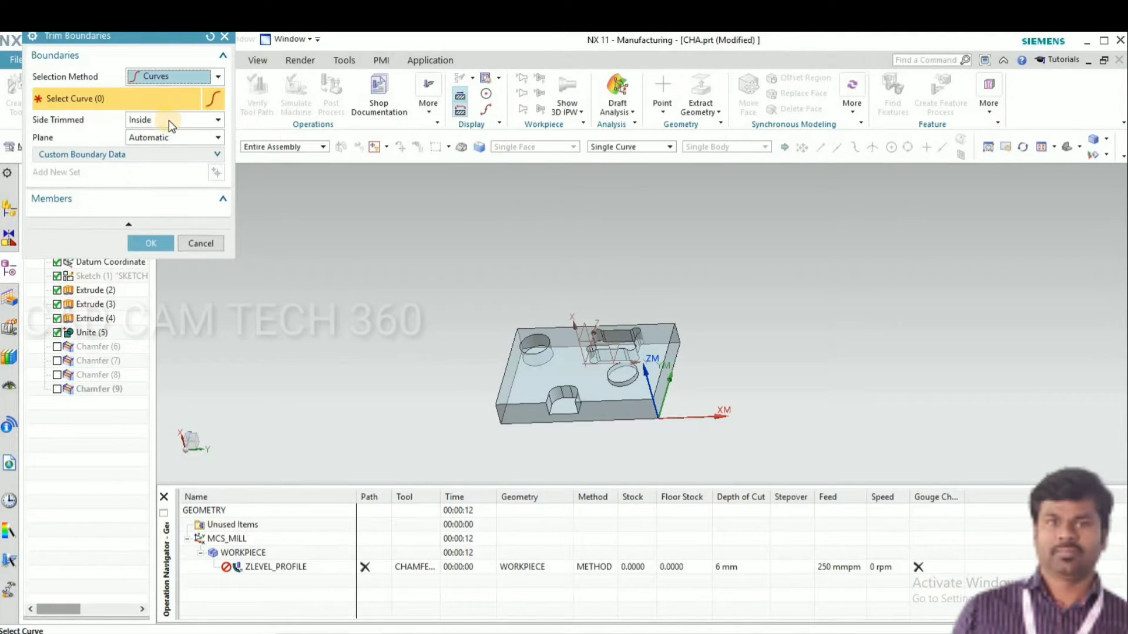
pyautogui.click(168, 120)
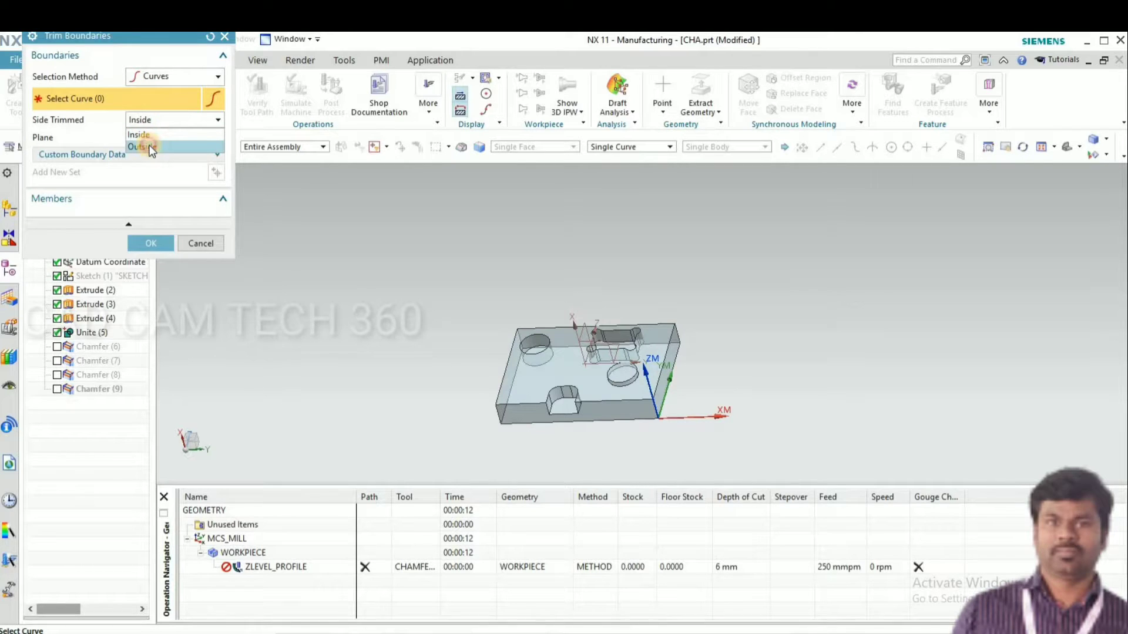
pyautogui.click(149, 145)
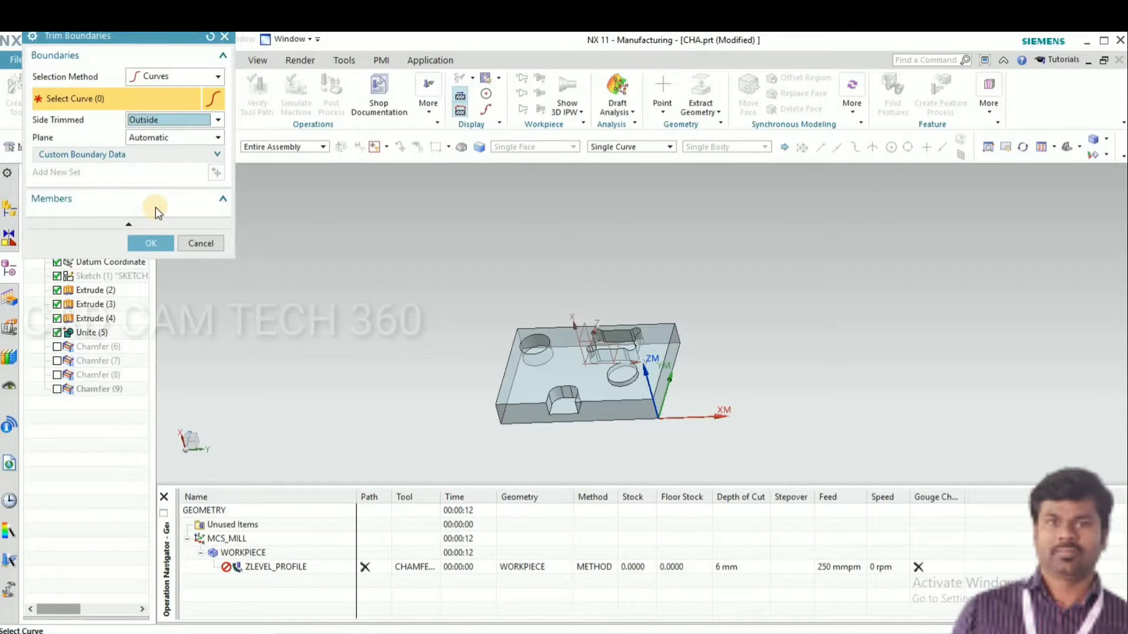
# Select the upper circular edge of the large round pocket as the first trim boundary
pyautogui.scroll(5, 563, 355)
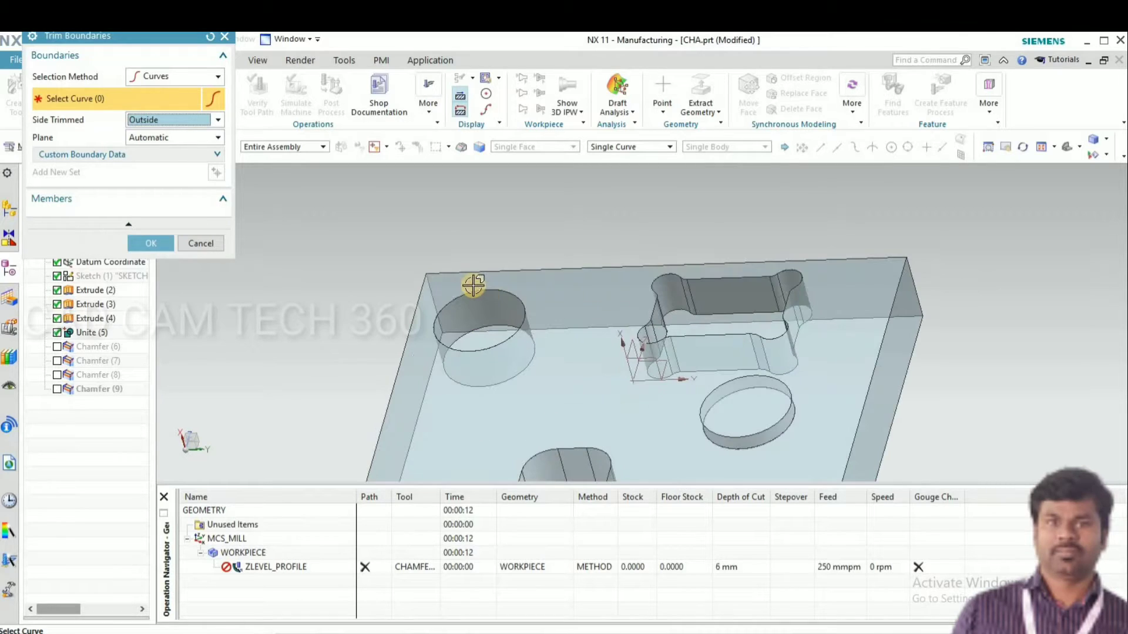
pyautogui.click(366, 292)
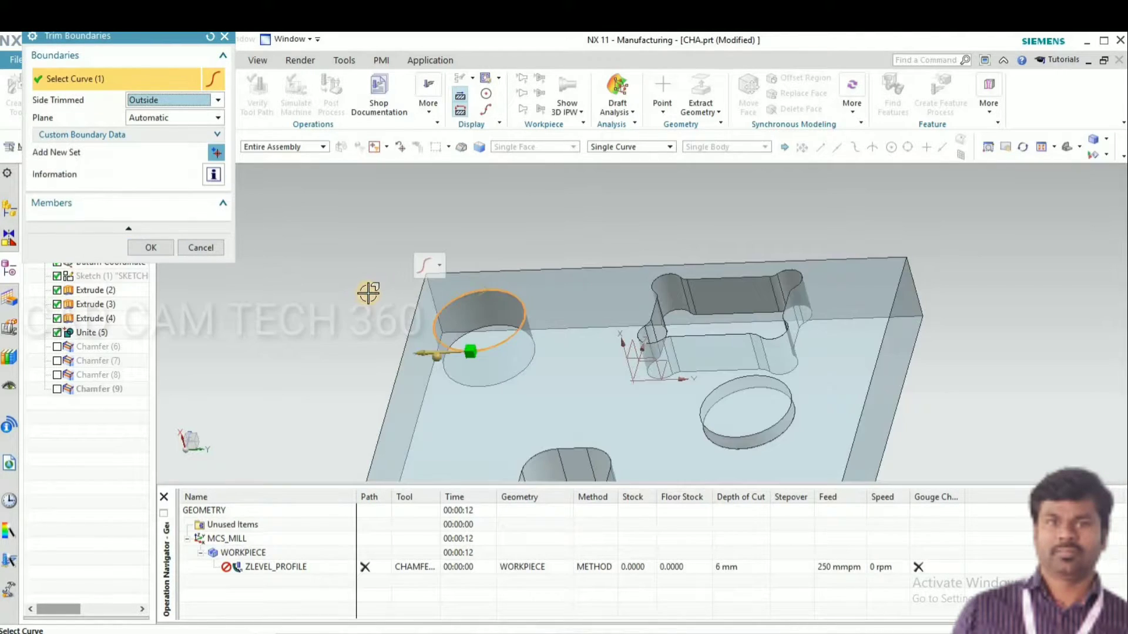
pyautogui.scroll(-1, 388, 230)
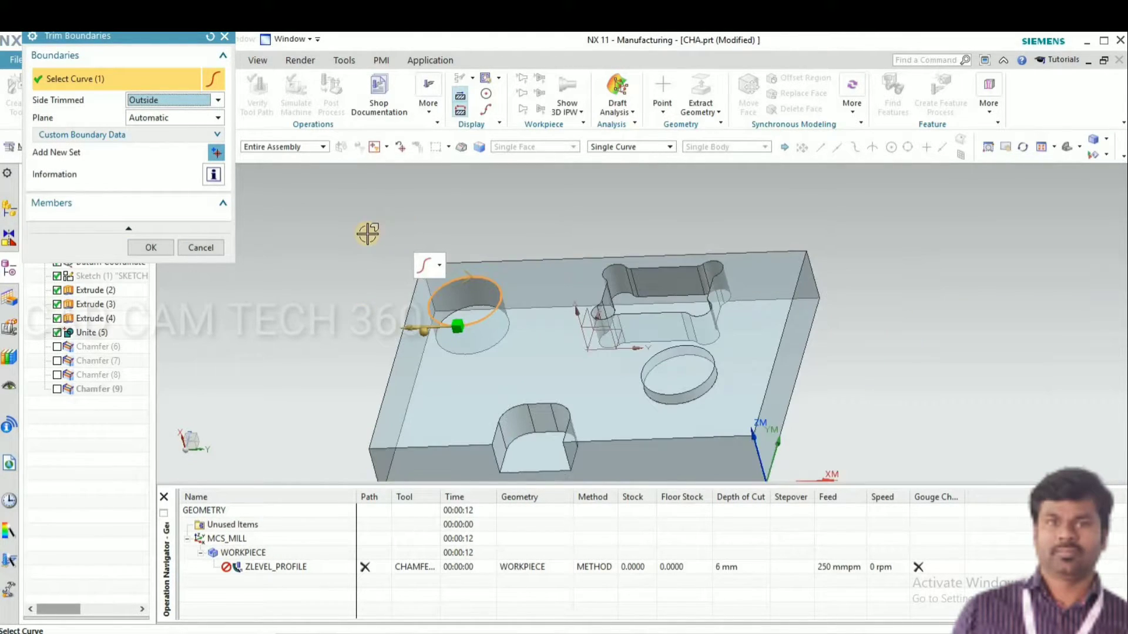
# Add a new boundary set and select the first corner arc, its fillet and the rear long edge of the dog-bone pocket's upper rim
pyautogui.click(216, 154)
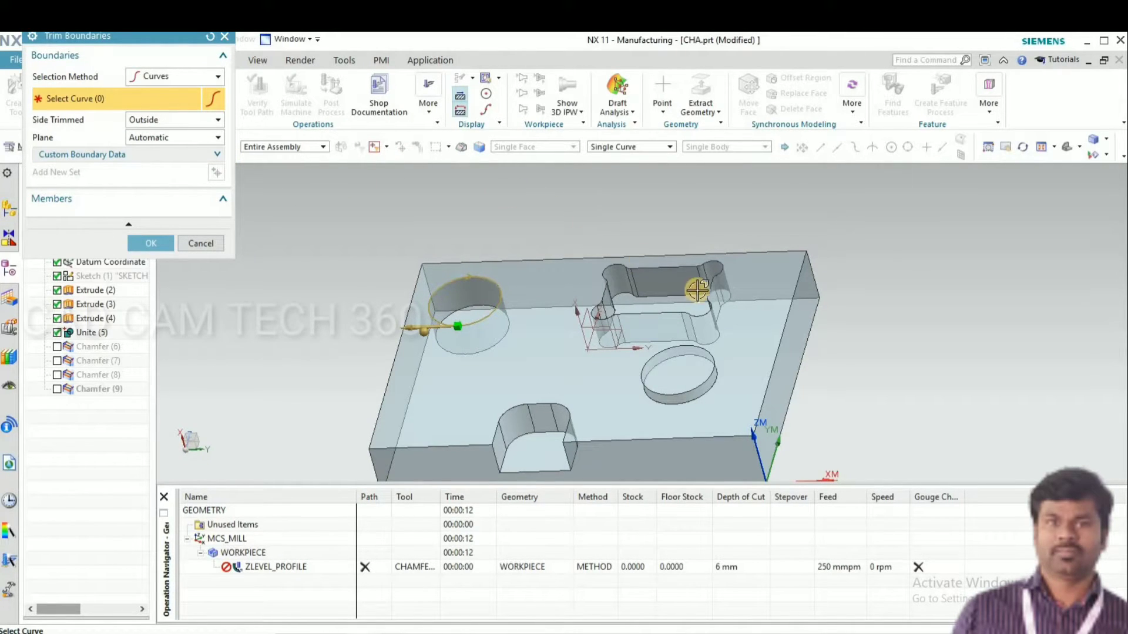
pyautogui.scroll(3, 675, 276)
pyautogui.scroll(3, 496, 240)
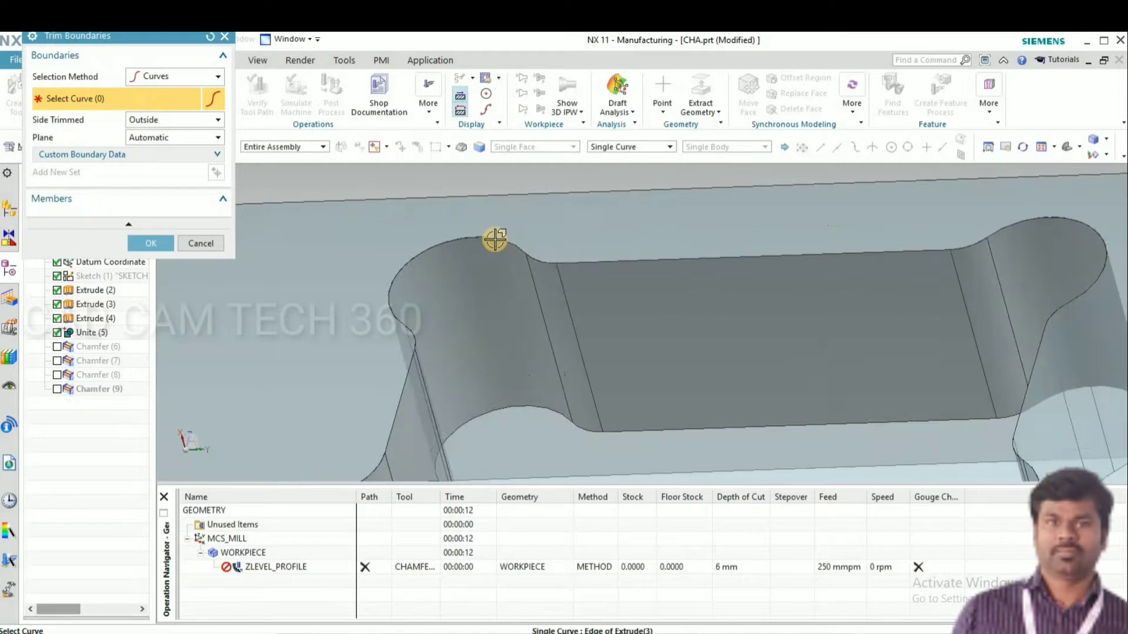
pyautogui.click(484, 256)
pyautogui.scroll(2, 559, 249)
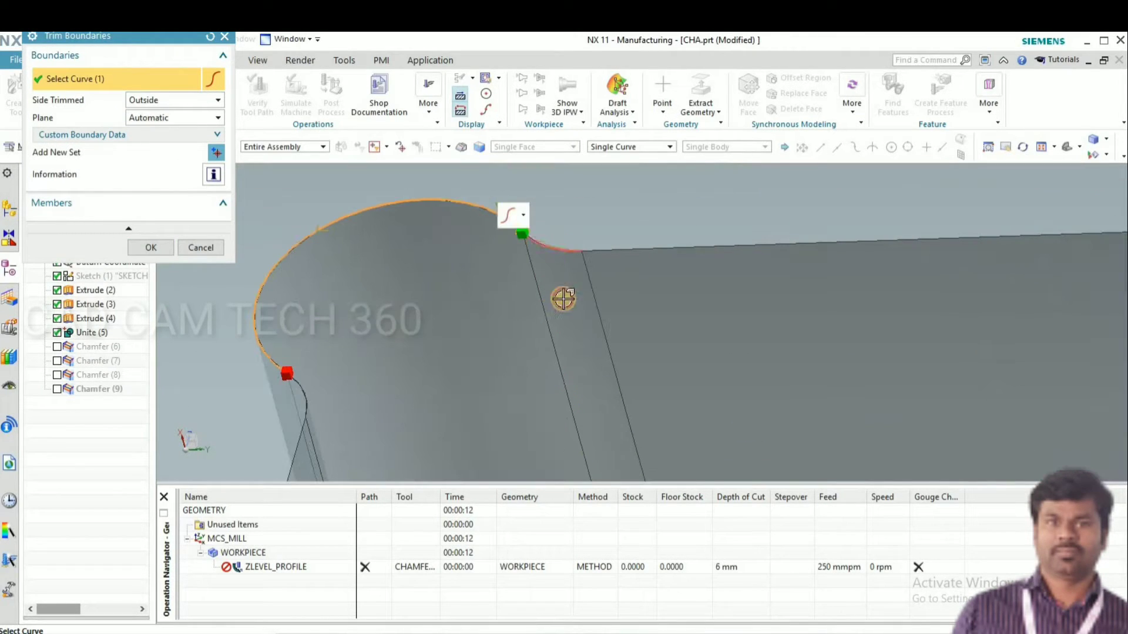
pyautogui.click(674, 256)
pyautogui.click(674, 250)
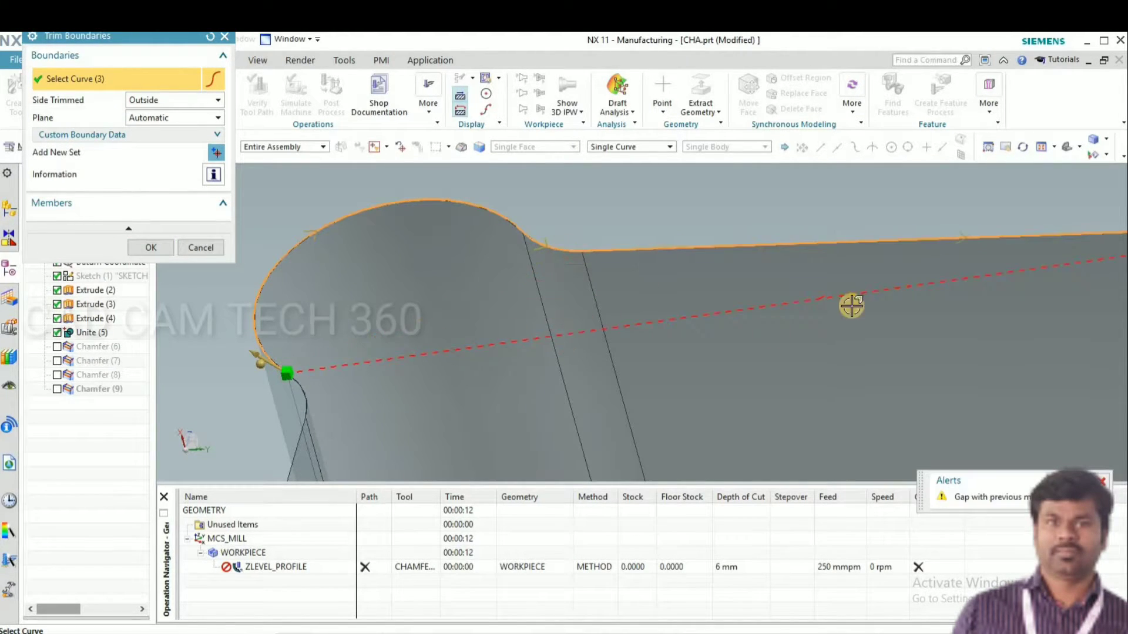
# Extend the pocket boundary with the second corner's curves and the adjoining short straight edge
pyautogui.scroll(-4, 442, 336)
pyautogui.scroll(4, 861, 291)
pyautogui.click(829, 285)
pyautogui.click(916, 231)
pyautogui.scroll(-4, 645, 223)
pyautogui.moveTo(670, 278); pyautogui.dragTo(830, 292, button='middle')
pyautogui.scroll(4, 830, 292)
pyautogui.click(776, 263)
pyautogui.scroll(-4, 648, 196)
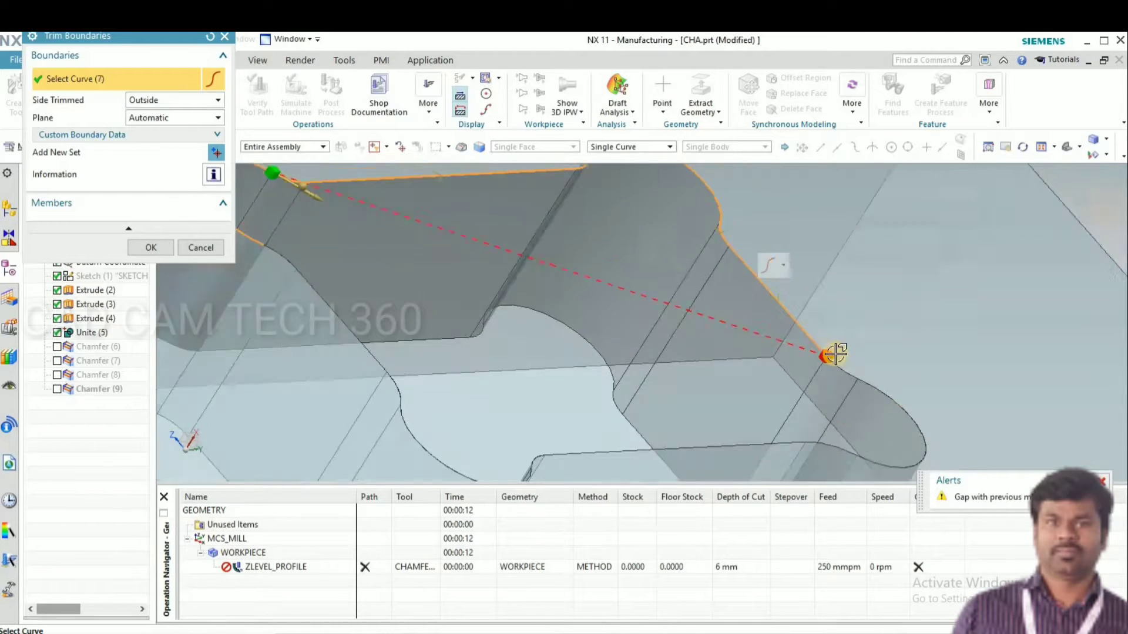
# Extend the pocket boundary around the third corner and along the front long straight edge
pyautogui.scroll(6, 770, 303)
pyautogui.click(753, 301)
pyautogui.click(821, 337)
pyautogui.scroll(-4, 704, 294)
pyautogui.moveTo(672, 322); pyautogui.dragTo(583, 432, button='middle')
pyautogui.click(581, 431)
pyautogui.scroll(3, 554, 420)
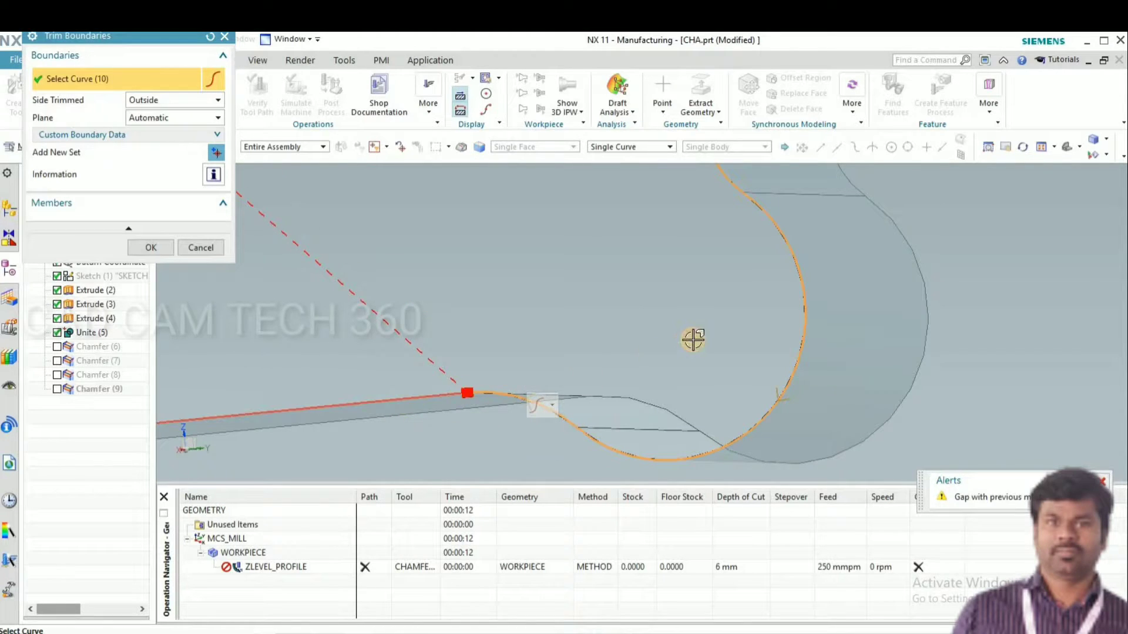
pyautogui.scroll(-7, 693, 339)
pyautogui.moveTo(458, 358); pyautogui.dragTo(430, 312, button='middle')
pyautogui.scroll(3, 427, 317)
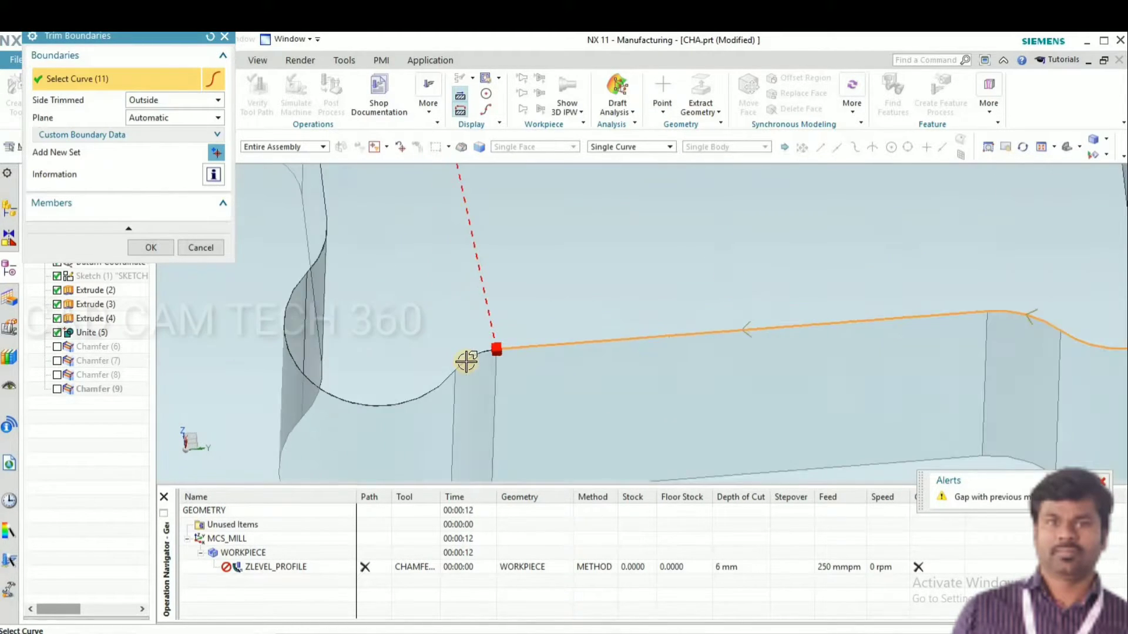
# Add the fourth corner's curves and the remaining short straight edge to the pocket boundary
pyautogui.click(426, 391)
pyautogui.click(289, 315)
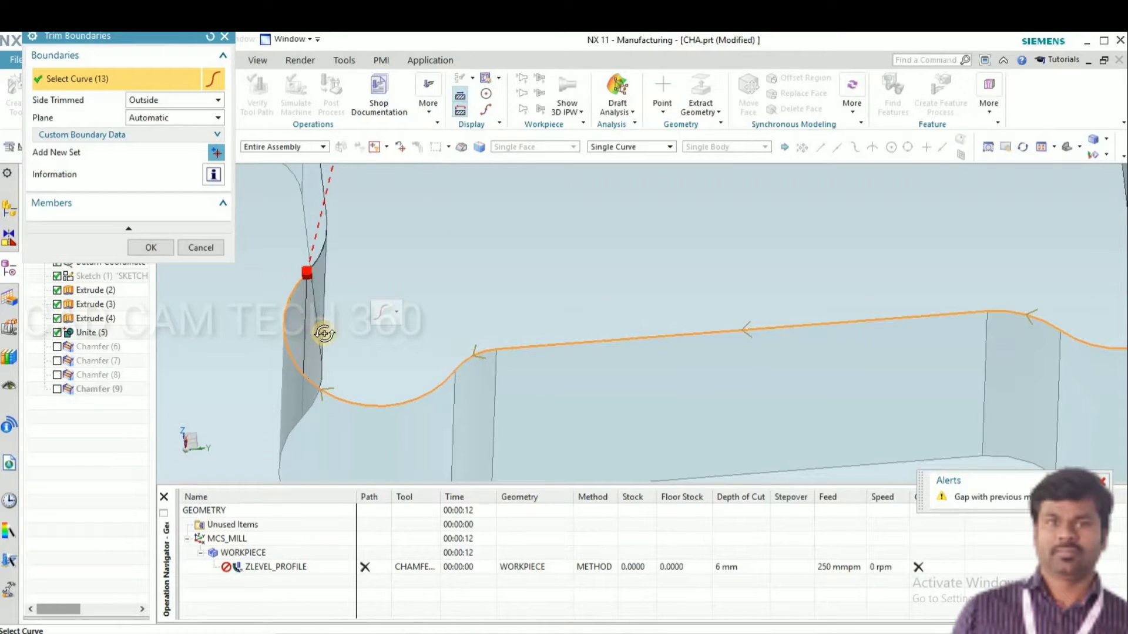
pyautogui.moveTo(320, 330); pyautogui.dragTo(544, 399, button='middle')
pyautogui.click(551, 383)
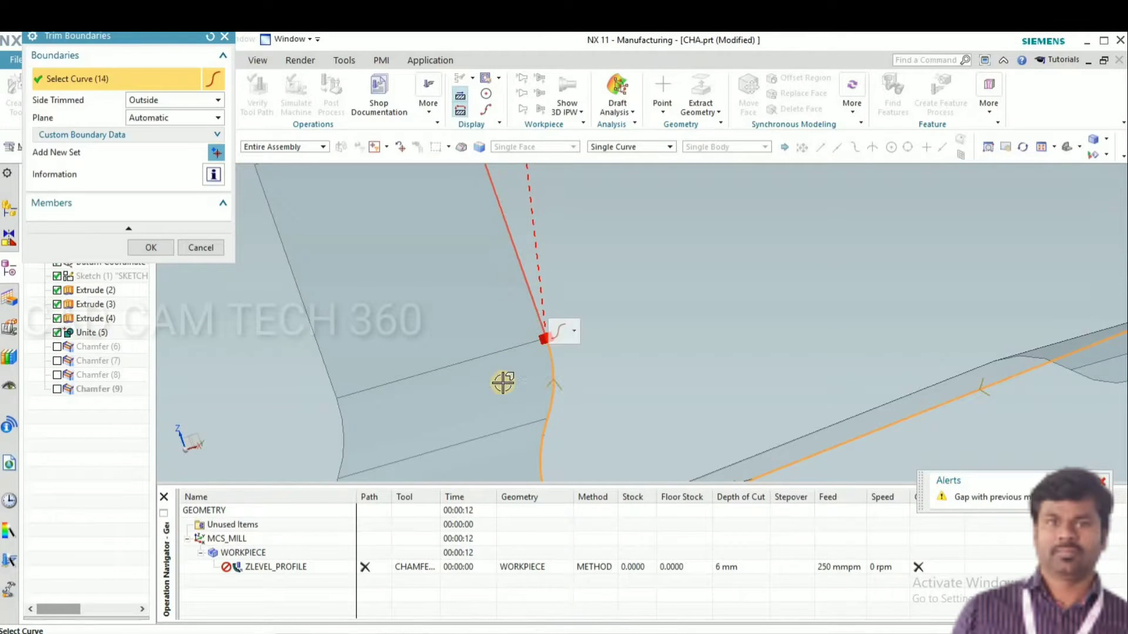
pyautogui.click(503, 383)
pyautogui.scroll(-5, 501, 390)
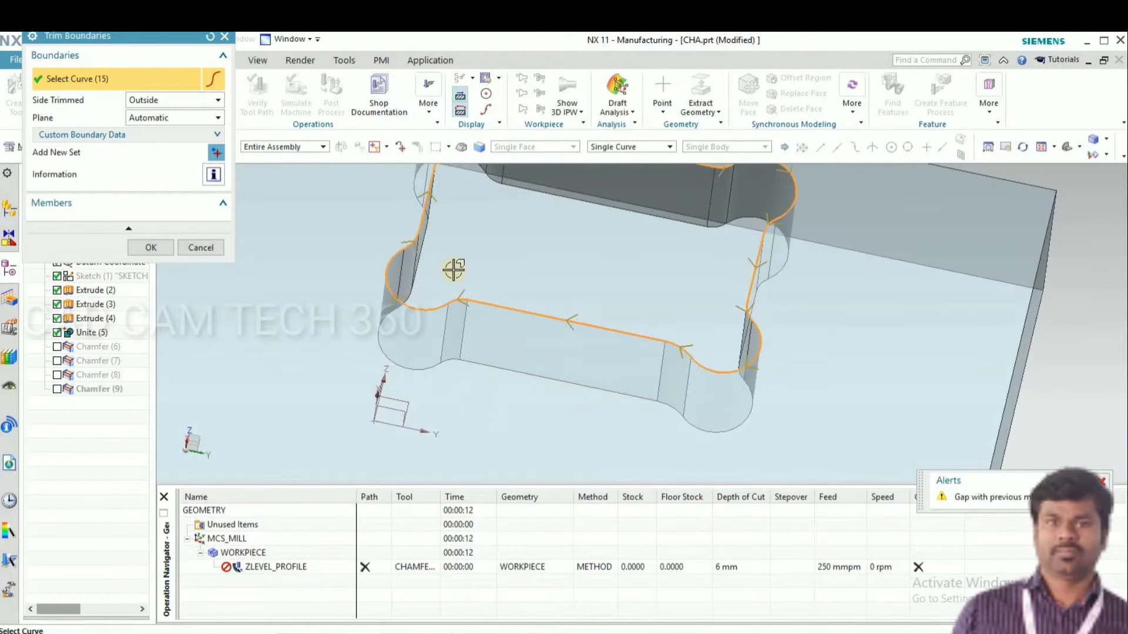
# Close the pocket boundary with its last small fillet curve and accept the trim boundaries
pyautogui.scroll(3, 454, 269)
pyautogui.scroll(4, 541, 262)
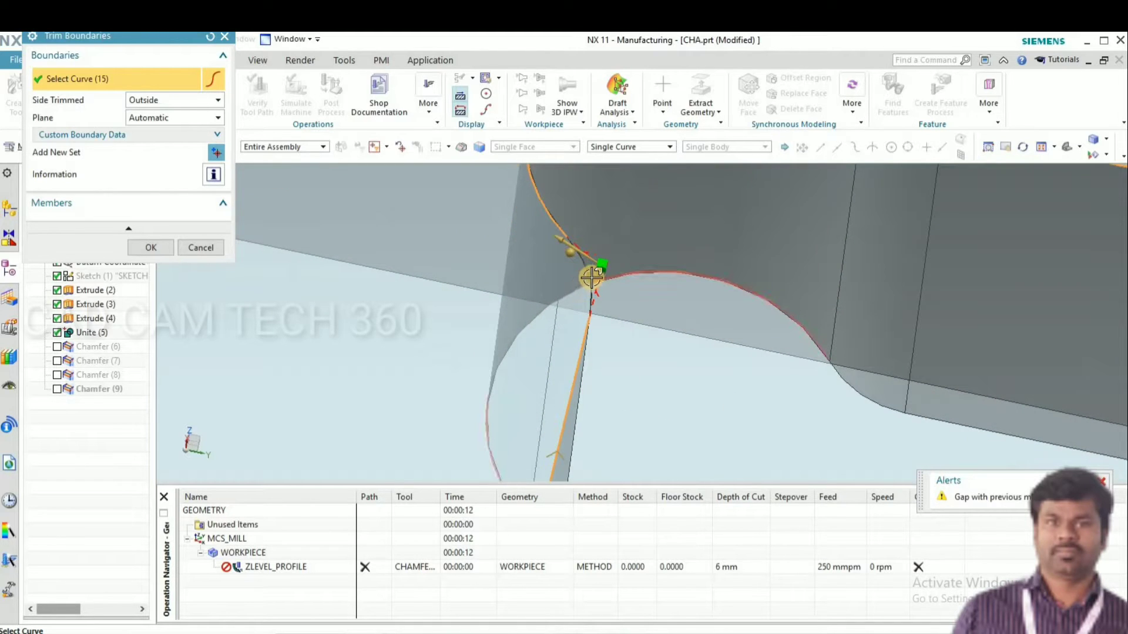
pyautogui.click(591, 276)
pyautogui.scroll(-5, 491, 294)
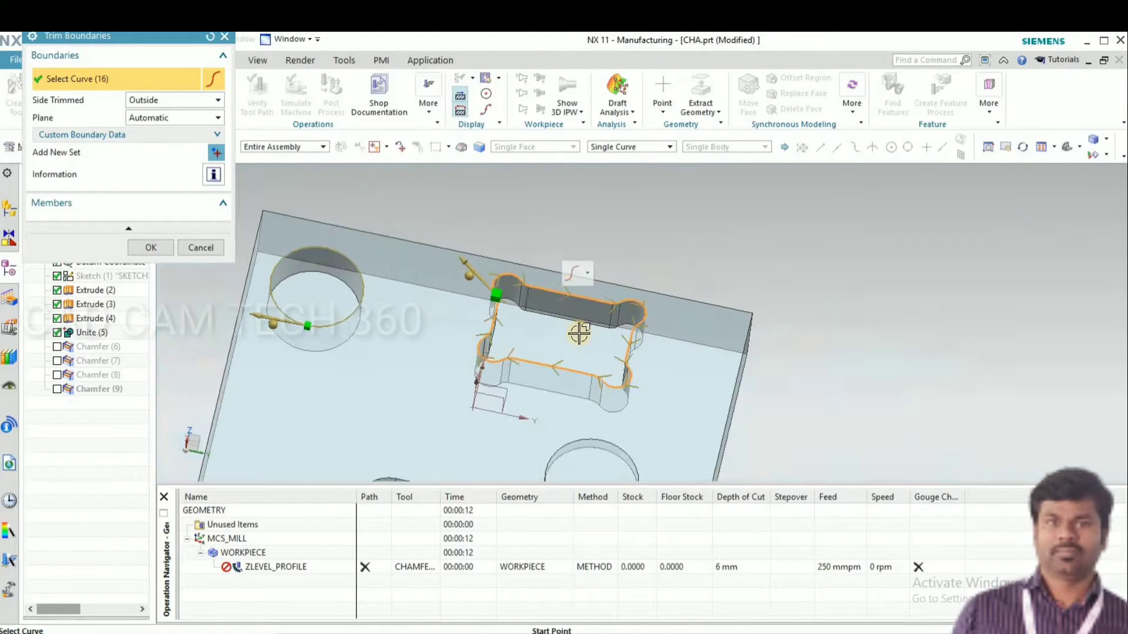
pyautogui.moveTo(579, 333); pyautogui.dragTo(292, 284, button='middle')
pyautogui.scroll(-2, 291, 285)
pyautogui.middleClick(278, 284)
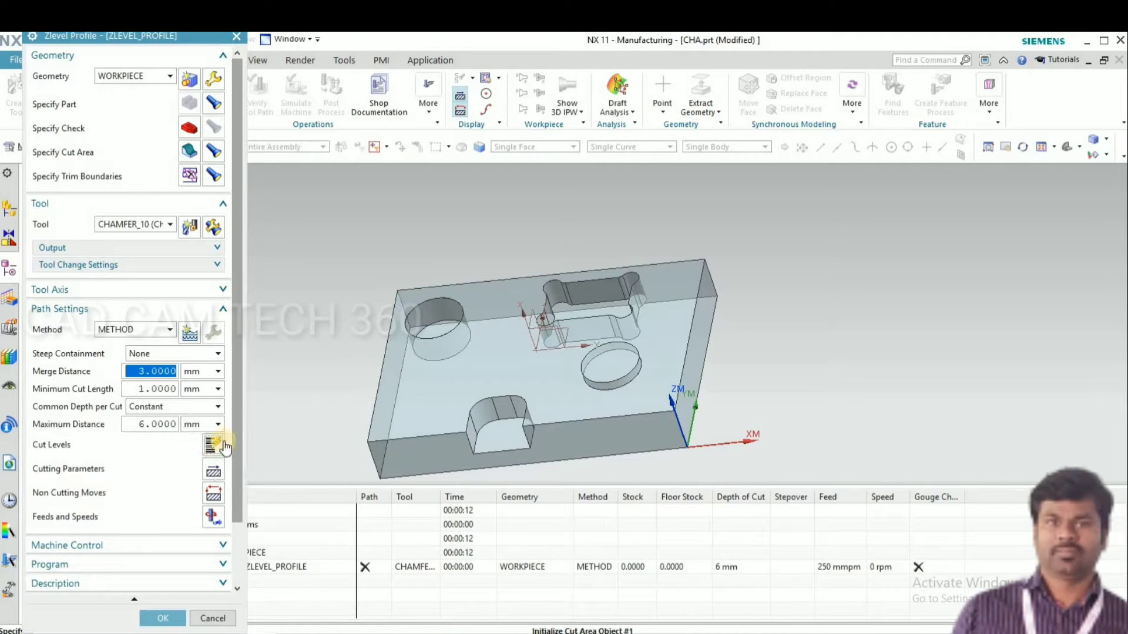
# Open the operation's cut levels and remove all the automatically defined ranges
pyautogui.click(211, 446)
pyautogui.moveTo(349, 346); pyautogui.dragTo(200, 180, button='middle')
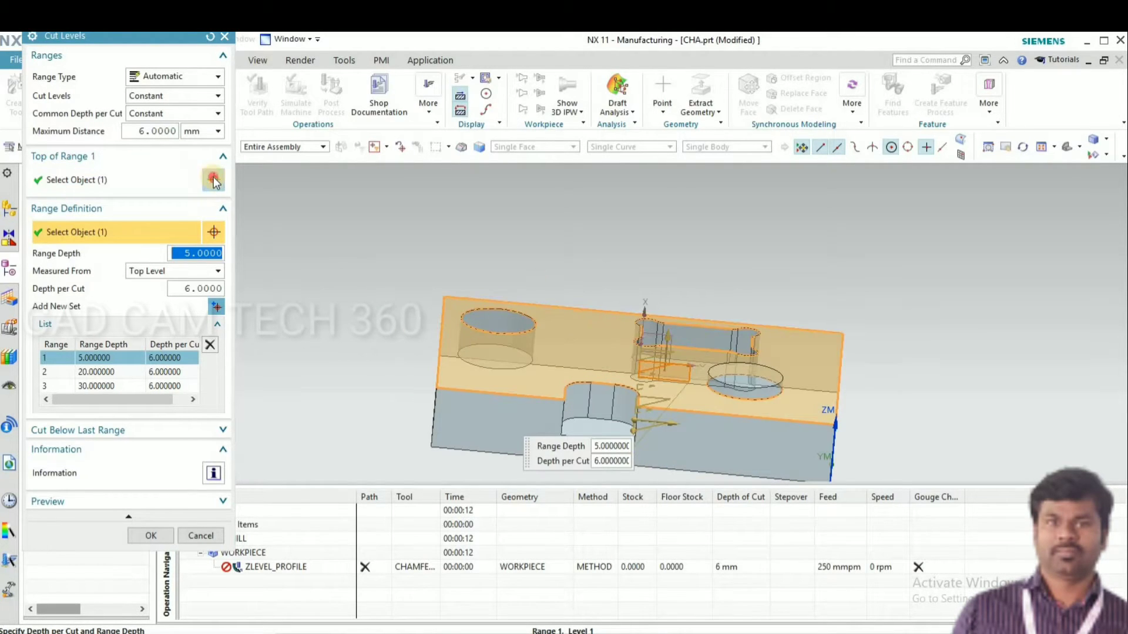
pyautogui.click(214, 180)
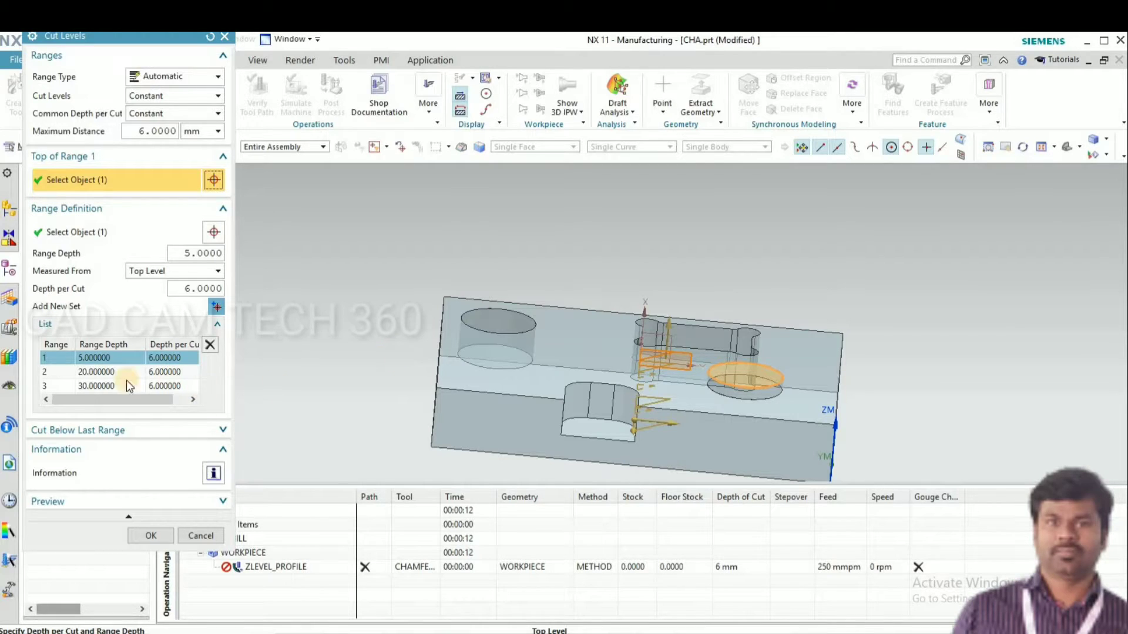
pyautogui.click(210, 344)
pyautogui.click(209, 344)
pyautogui.click(210, 344)
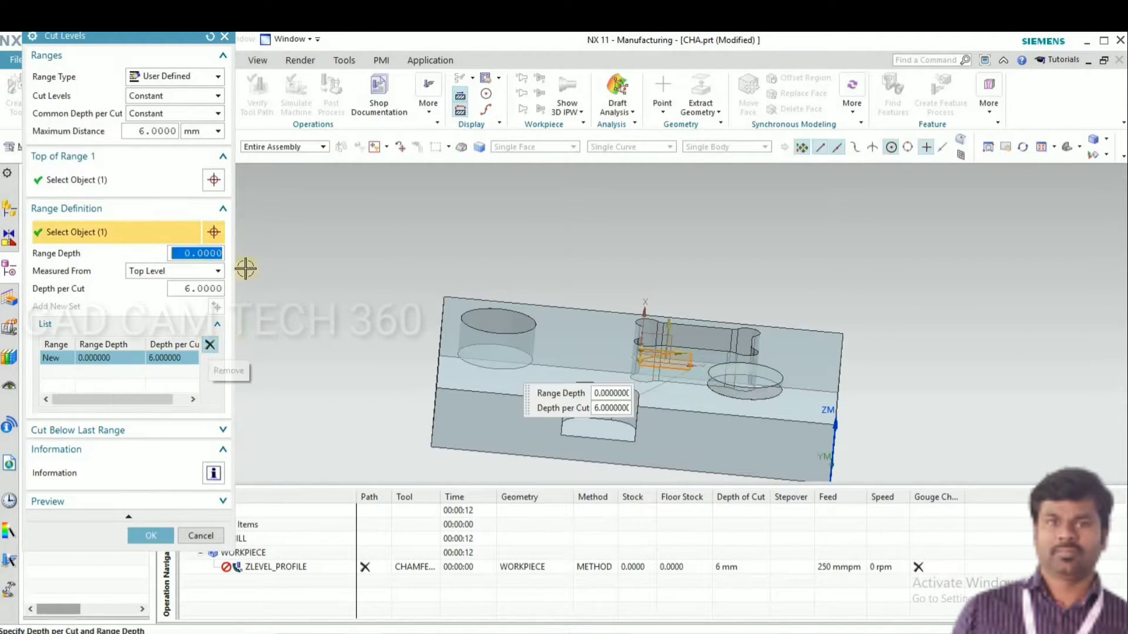
# Set the top of the range at the plate's upper face, with range depth 0.7 and depth per cut 1, and accept
pyautogui.click(215, 184)
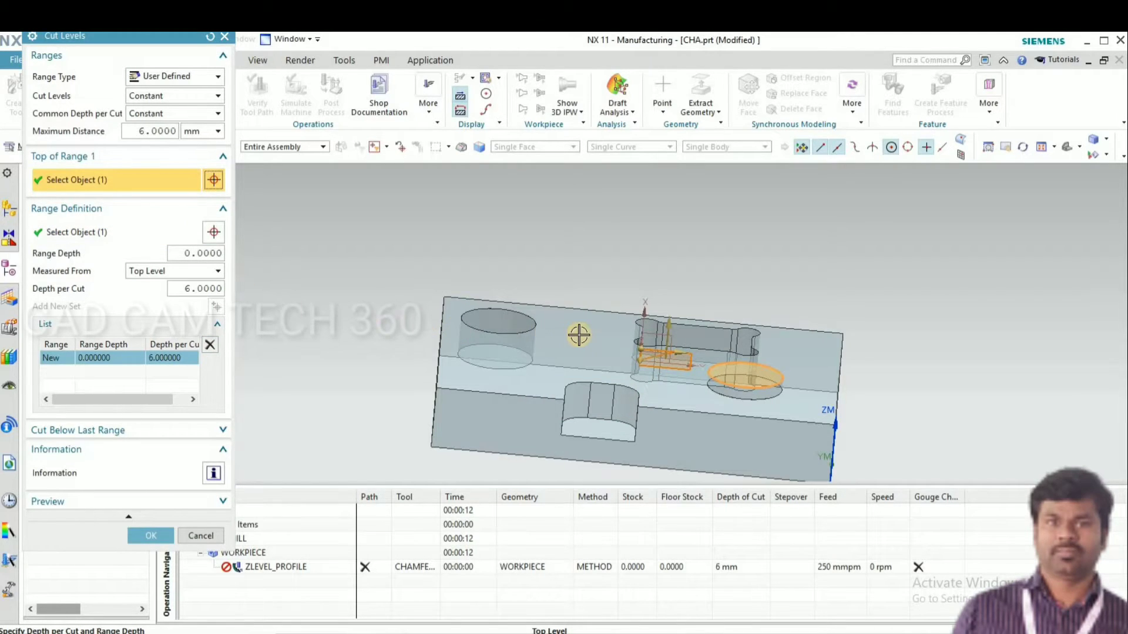
pyautogui.click(493, 312)
pyautogui.moveTo(343, 329); pyautogui.dragTo(344, 331, button='middle')
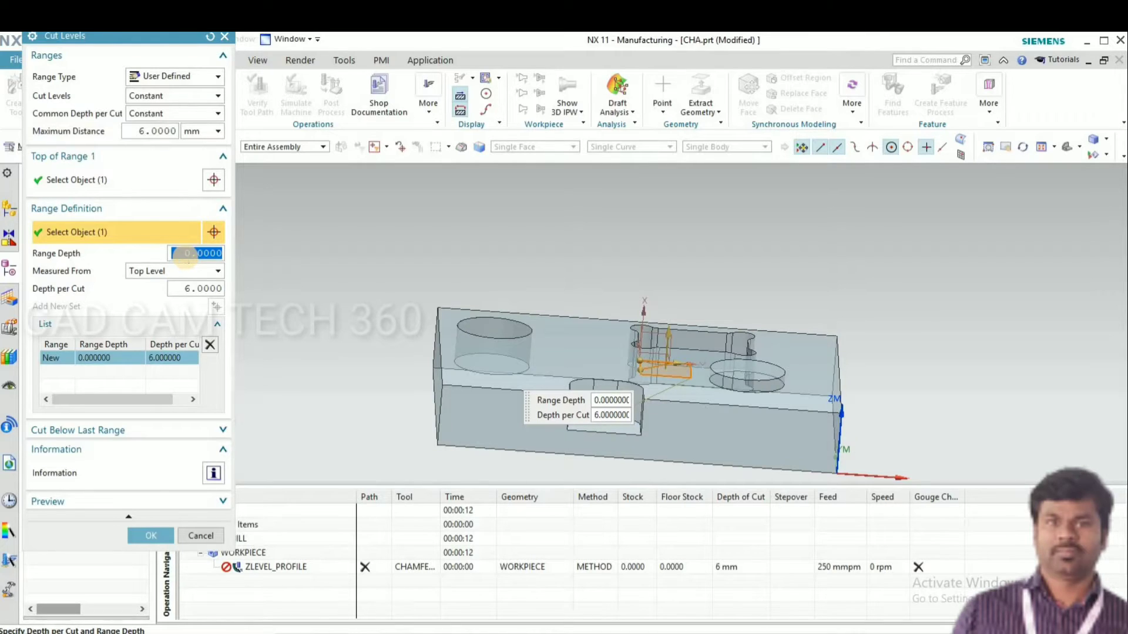
pyautogui.click(193, 291)
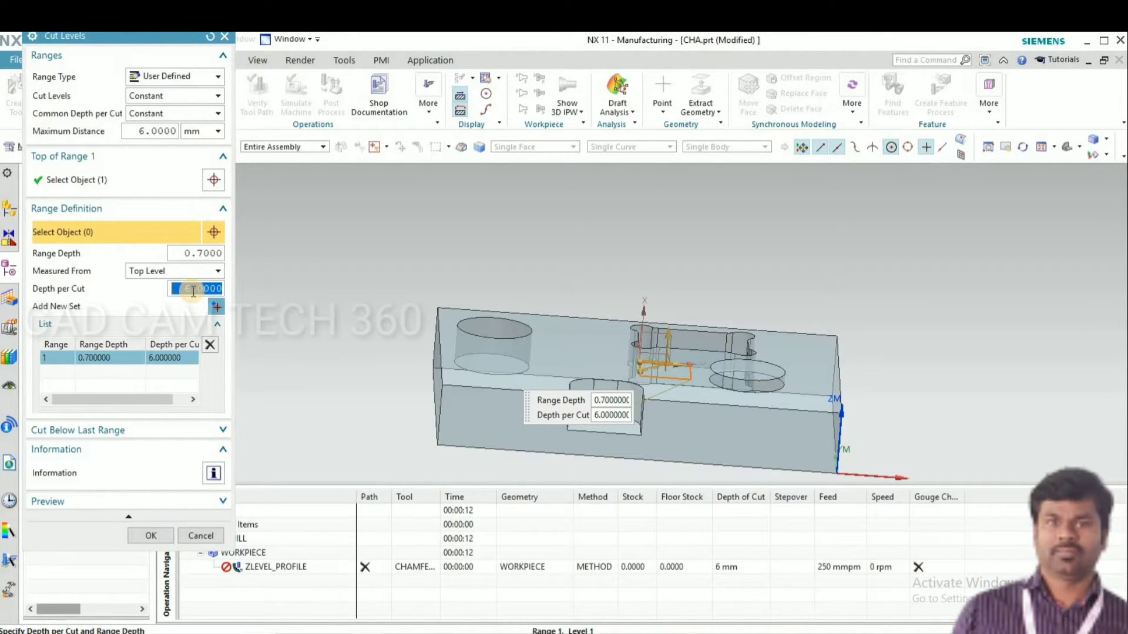
pyautogui.moveTo(385, 372); pyautogui.dragTo(385, 368, button='middle')
pyautogui.click(152, 534)
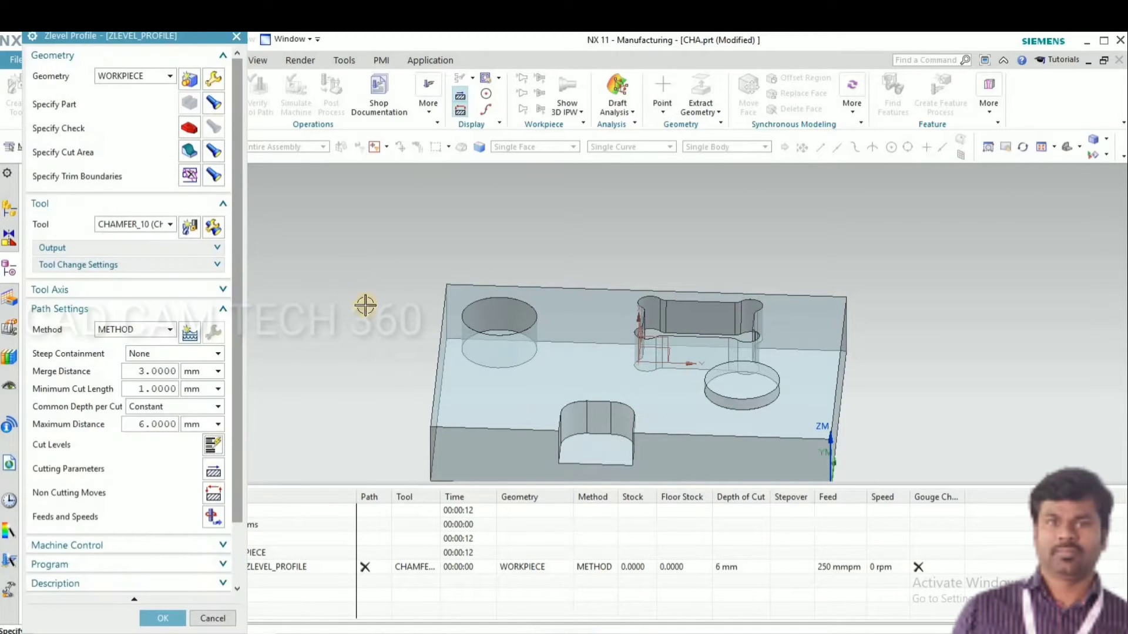
# Reopen the cut levels and inspect the range's position relative to the plate's upper face from the side
pyautogui.moveTo(397, 299); pyautogui.dragTo(396, 297, button='middle')
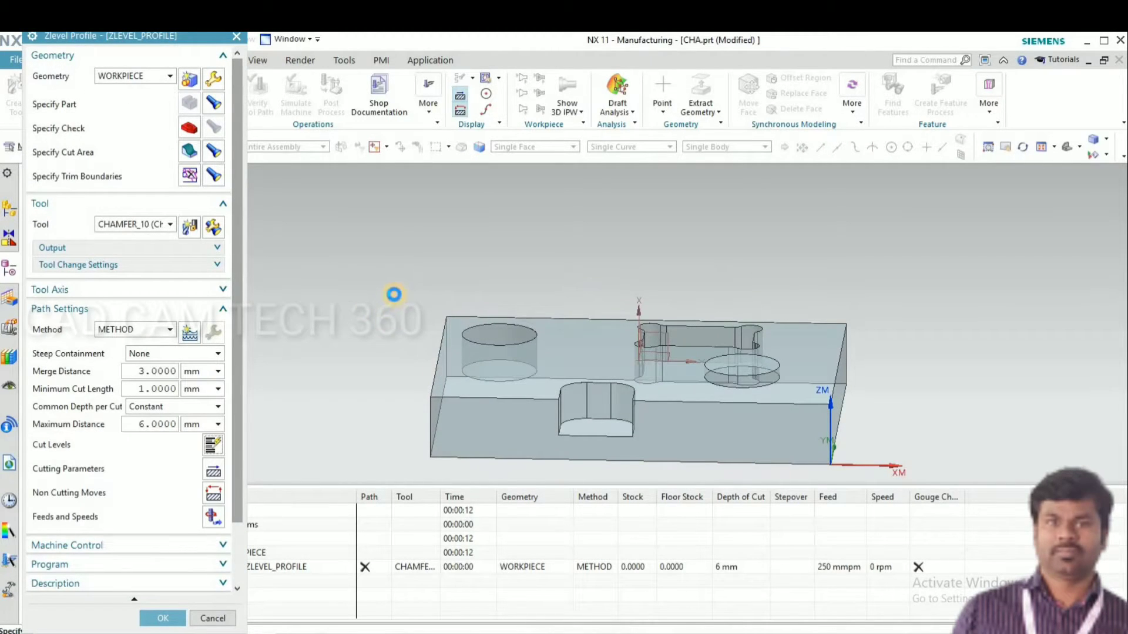
pyautogui.press('F8')
pyautogui.scroll(-1, 538, 245)
pyautogui.scroll(5, 617, 334)
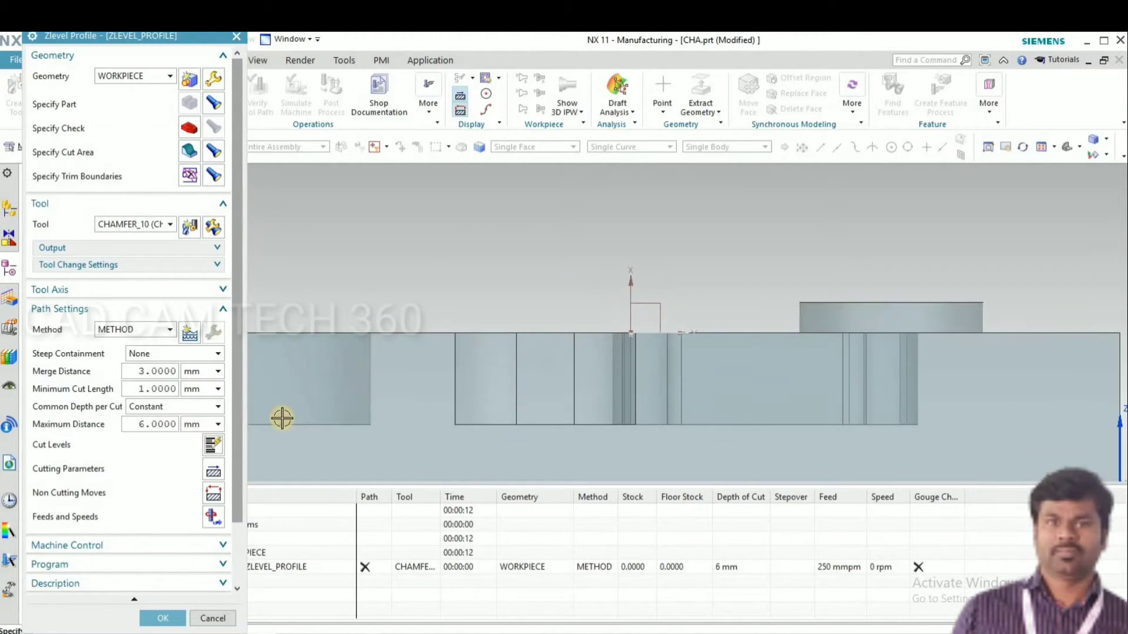
pyautogui.scroll(-2, 282, 418)
pyautogui.click(213, 445)
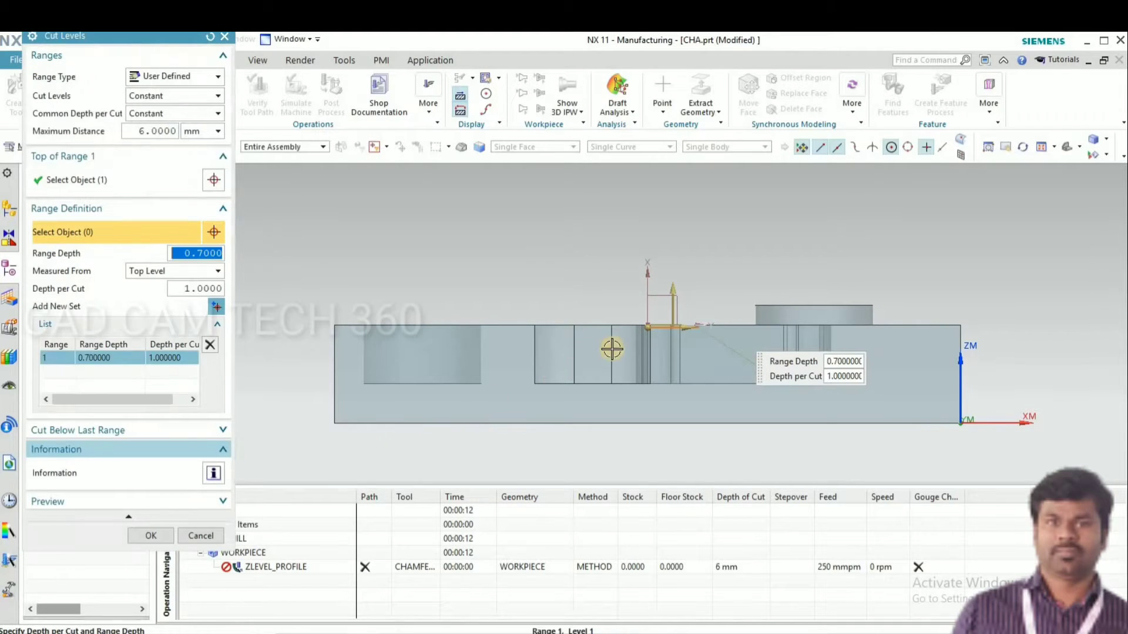
pyautogui.scroll(3, 648, 327)
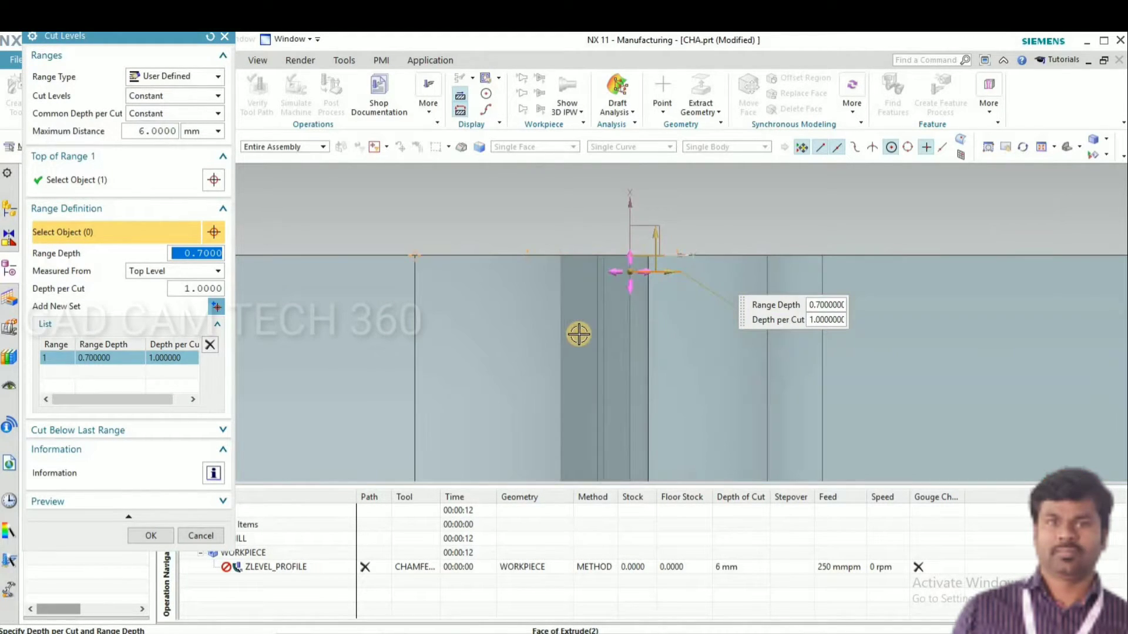
pyautogui.scroll(-3, 578, 333)
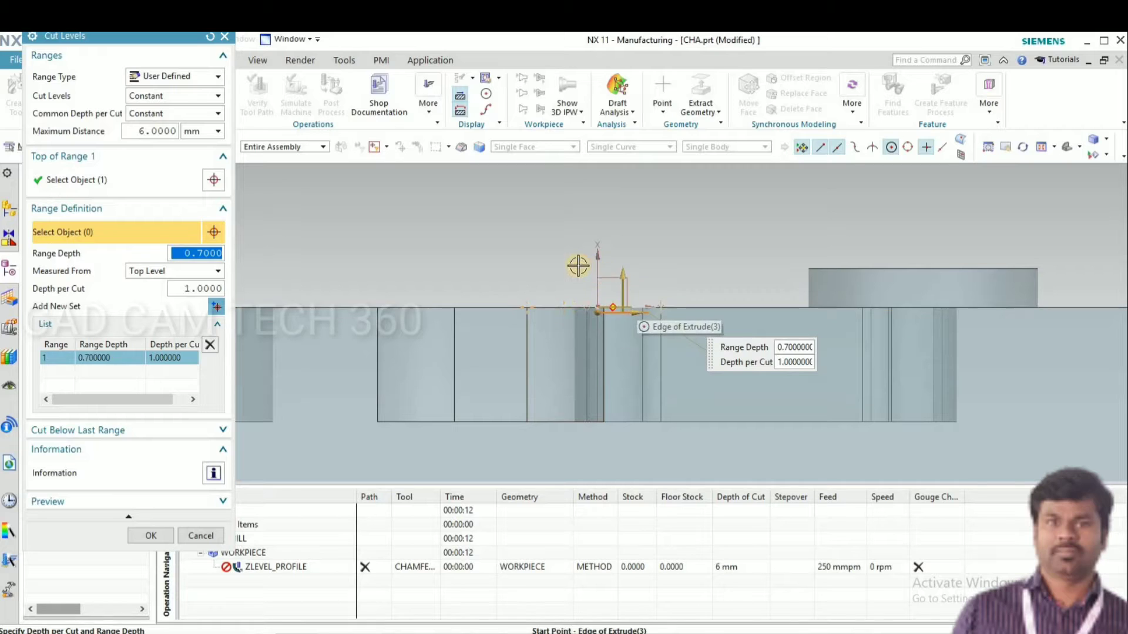
pyautogui.scroll(-1, 577, 266)
pyautogui.moveTo(566, 294); pyautogui.dragTo(552, 328, button='middle')
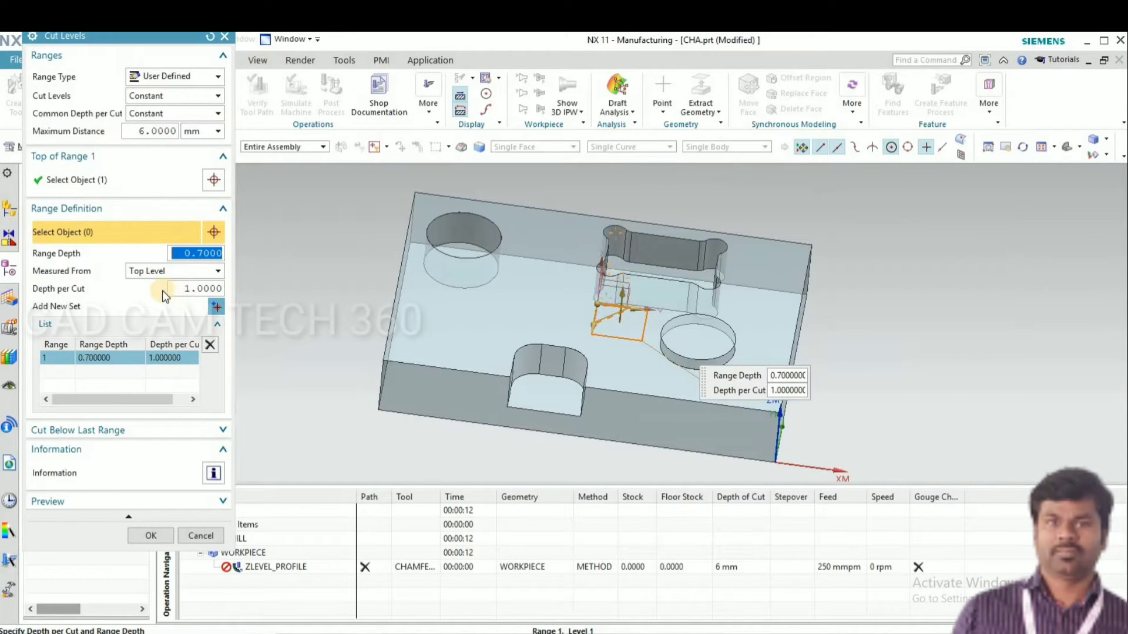
# Accept the cut levels and generate the Zlevel Profile tool path
pyautogui.click(150, 536)
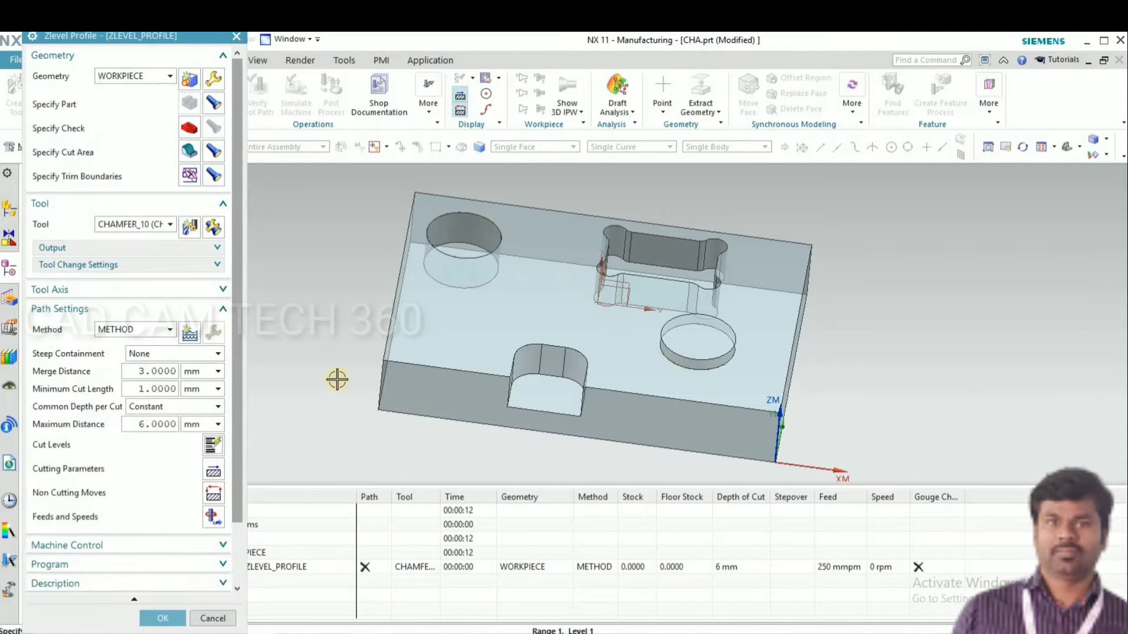
pyautogui.moveTo(335, 386)
pyautogui.mouseDown(button='middle')
pyautogui.moveTo(317, 393)
pyautogui.moveTo(335, 385)
pyautogui.mouseUp(button='middle')
pyautogui.moveTo(238, 492); pyautogui.dragTo(235, 573)
pyautogui.click(89, 572)
pyautogui.click(90, 571)
# Examine the generated path and its engage moves around the circular pocket's rim, and accept the operation
pyautogui.moveTo(326, 350); pyautogui.dragTo(496, 234, button='middle')
pyautogui.scroll(5, 495, 238)
pyautogui.scroll(2, 496, 239)
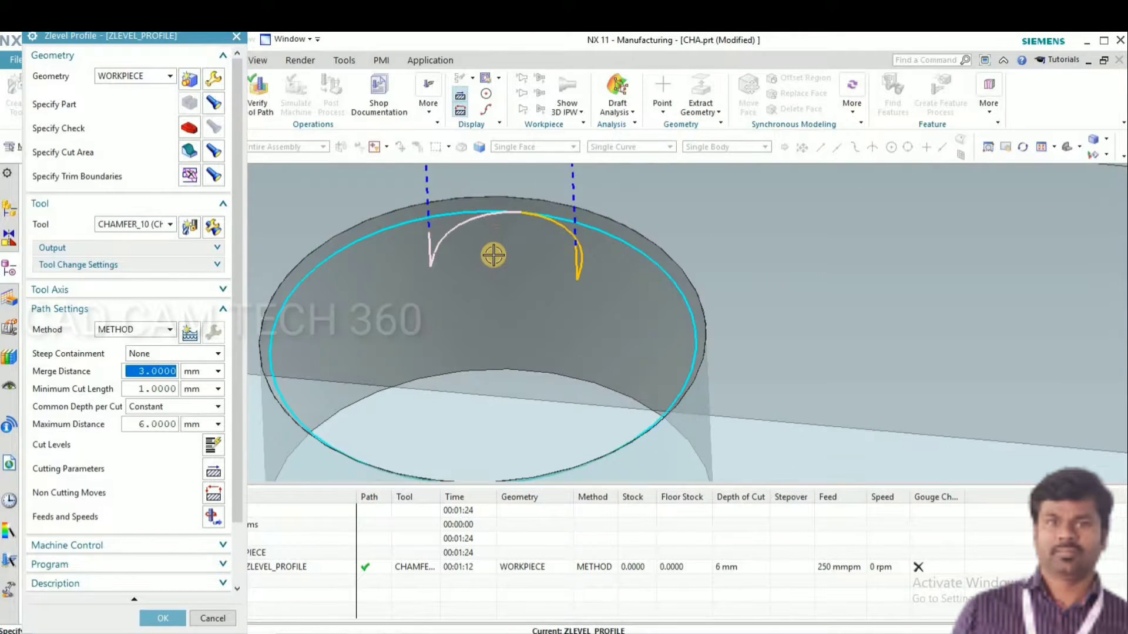
pyautogui.scroll(-3, 494, 254)
pyautogui.moveTo(516, 273); pyautogui.dragTo(588, 282, button='middle')
pyautogui.scroll(3, 688, 251)
pyautogui.scroll(-3, 686, 252)
pyautogui.scroll(-5, 619, 261)
pyautogui.click(163, 618)
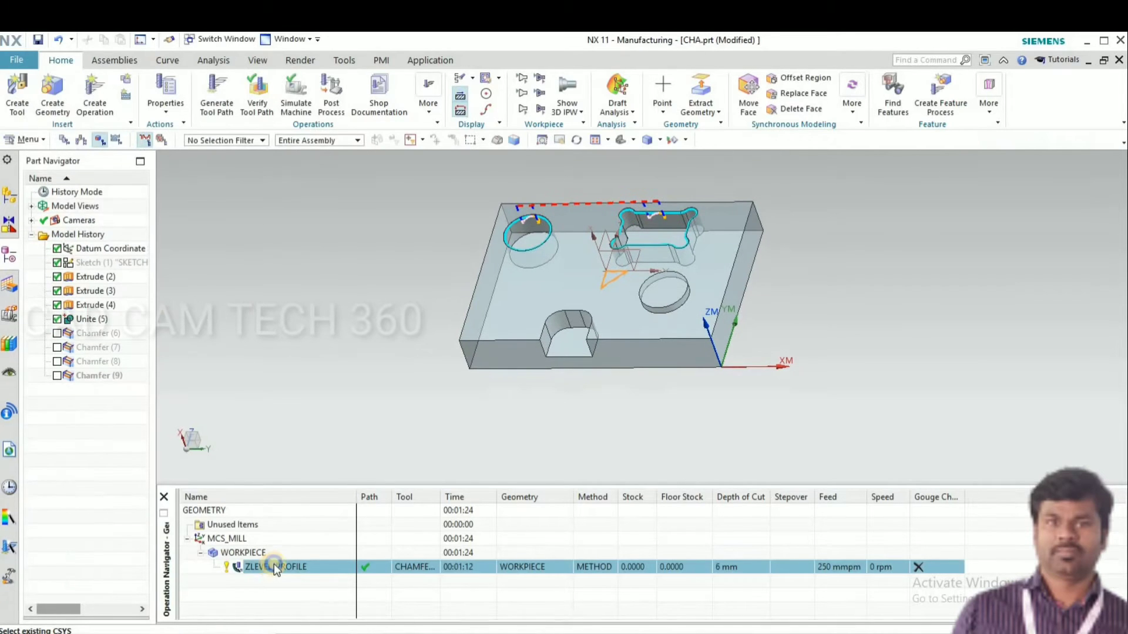
# Verify the ZLEVEL_PROFILE tool path by replaying the tool motion over both pockets
pyautogui.rightClick(273, 563)
pyautogui.moveTo(323, 446)
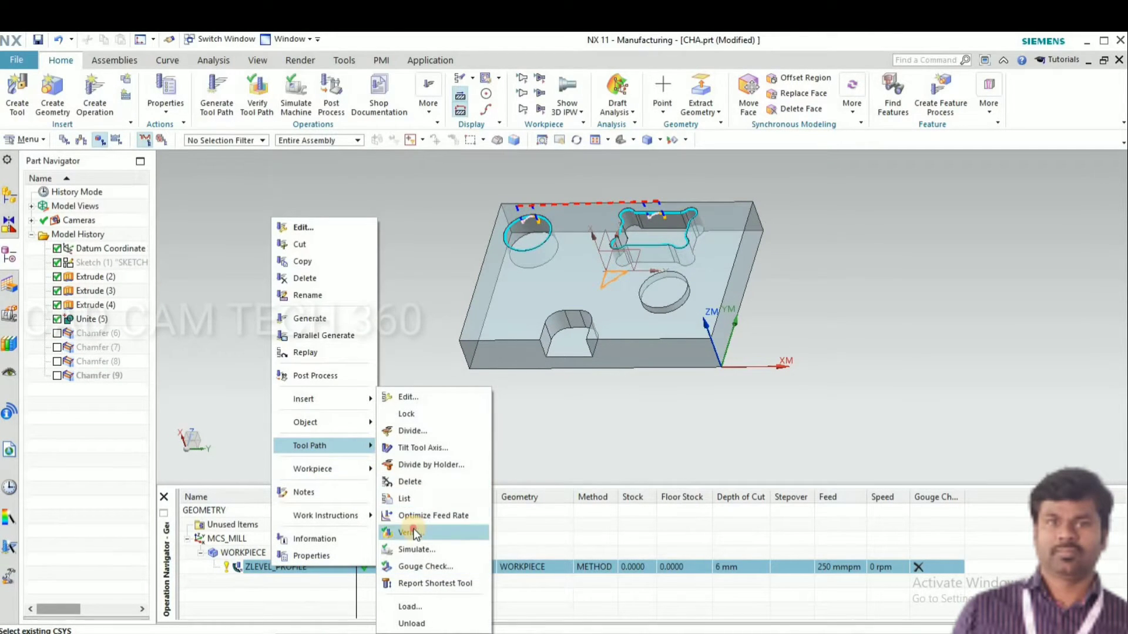
pyautogui.click(412, 533)
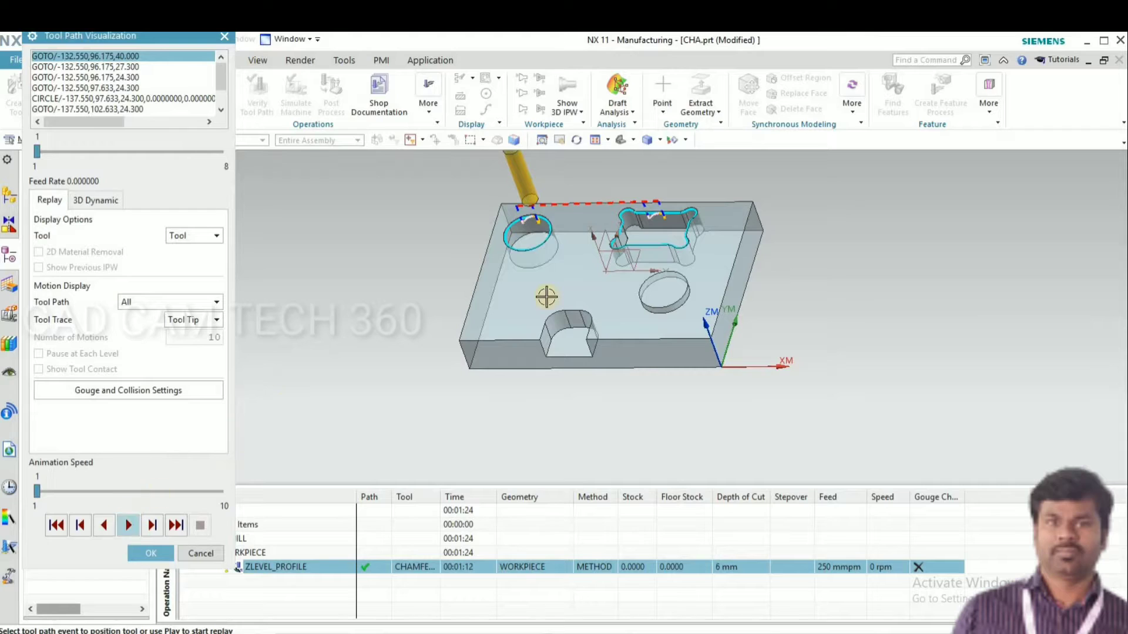
pyautogui.scroll(-3, 581, 200)
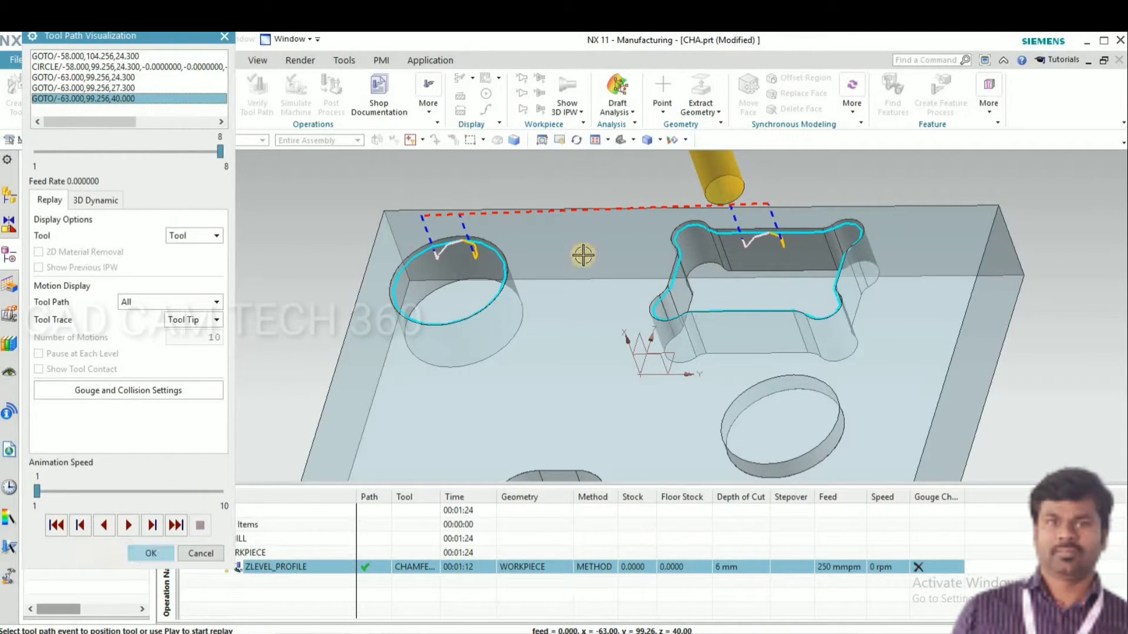
# Place the tool on the circular pocket's path and examine from the side how deep its tip sits below the upper face
pyautogui.moveTo(499, 343); pyautogui.dragTo(523, 312, button='middle')
pyautogui.scroll(4, 464, 327)
pyautogui.click(493, 302)
pyautogui.scroll(-2, 528, 325)
pyautogui.press('F8')
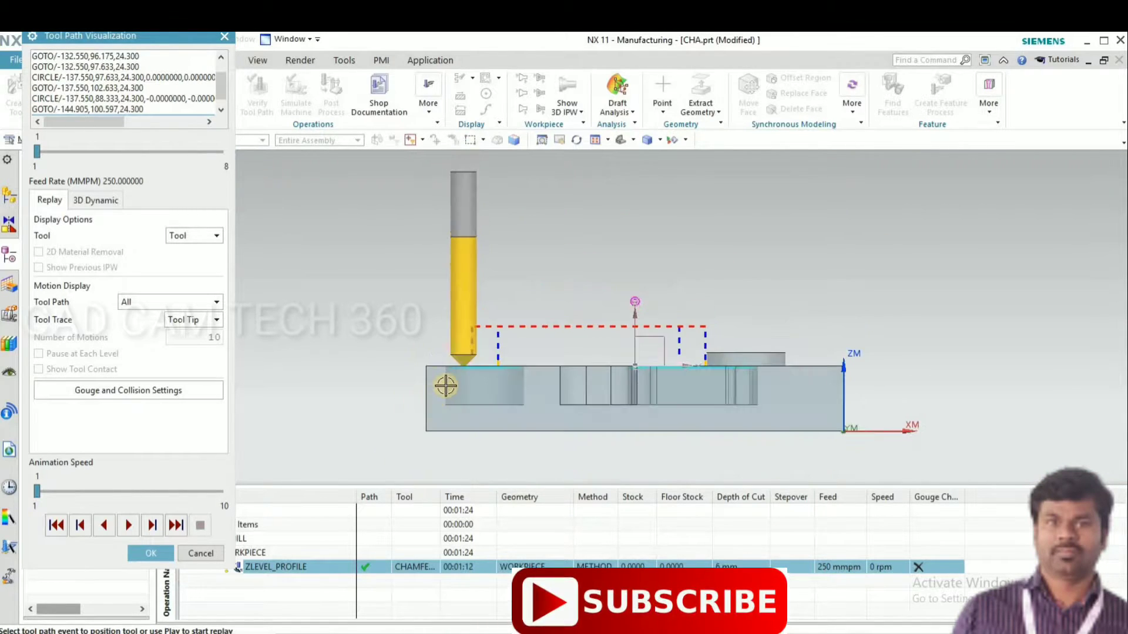
pyautogui.scroll(6, 446, 386)
pyautogui.scroll(4, 515, 299)
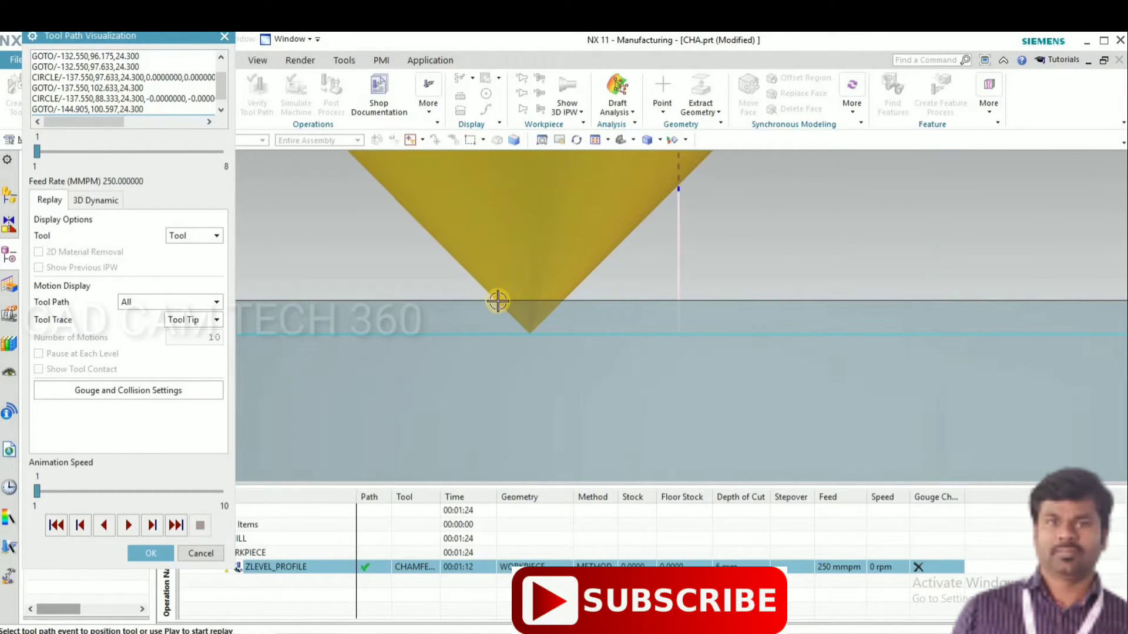
pyautogui.scroll(-4, 497, 300)
# Replay the tool path from the side view across both pockets and close the visualization
pyautogui.click(130, 526)
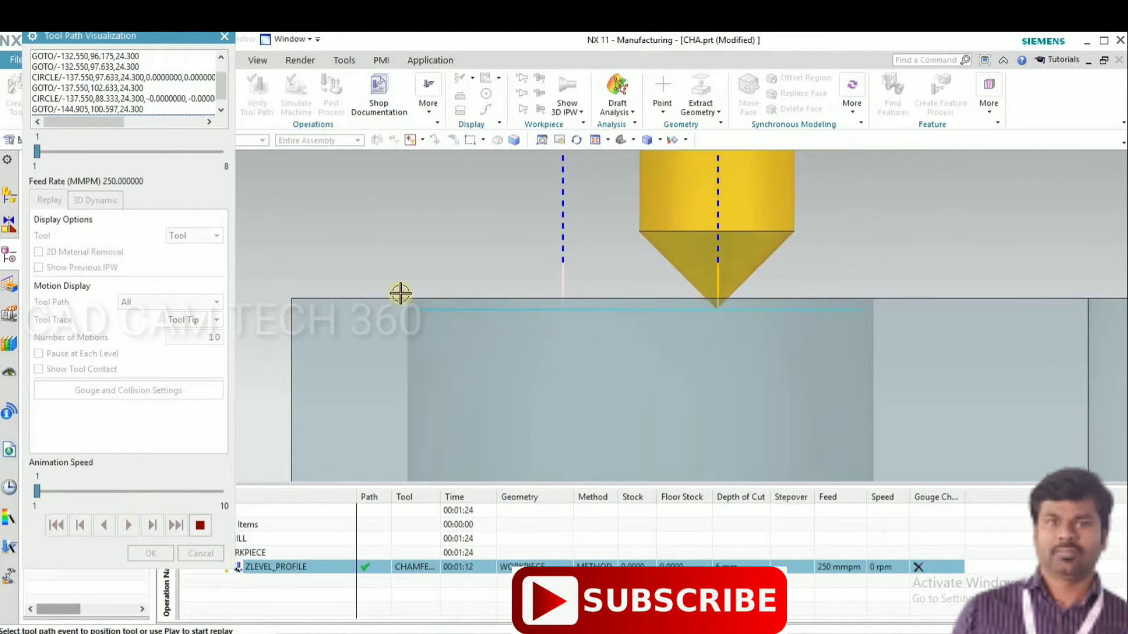
pyautogui.scroll(-3, 411, 300)
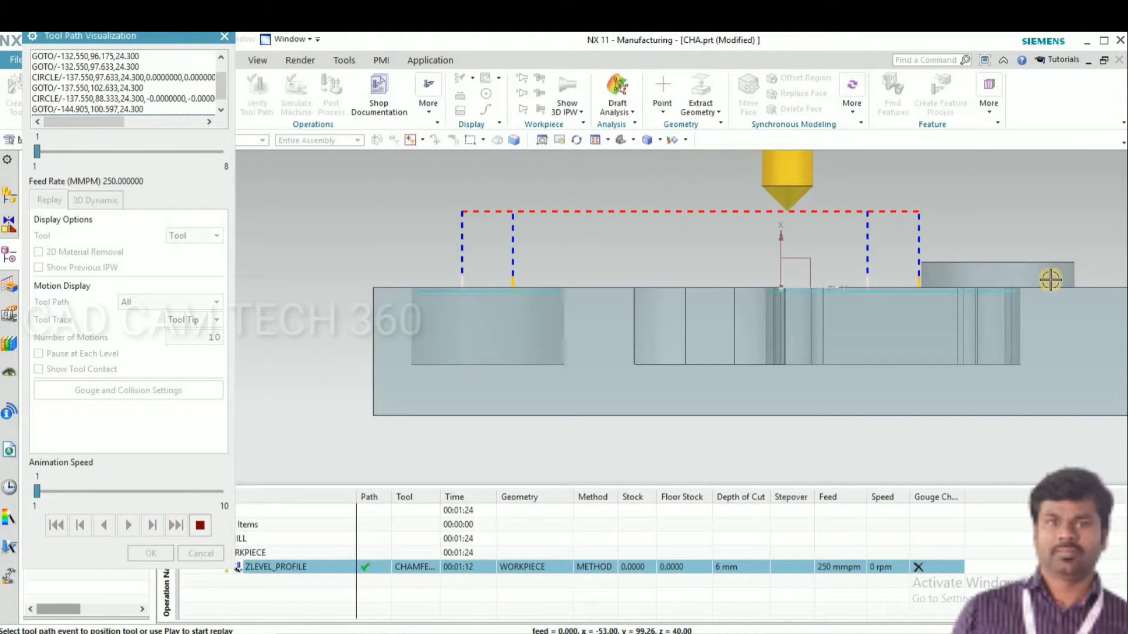
pyautogui.scroll(3, 1045, 282)
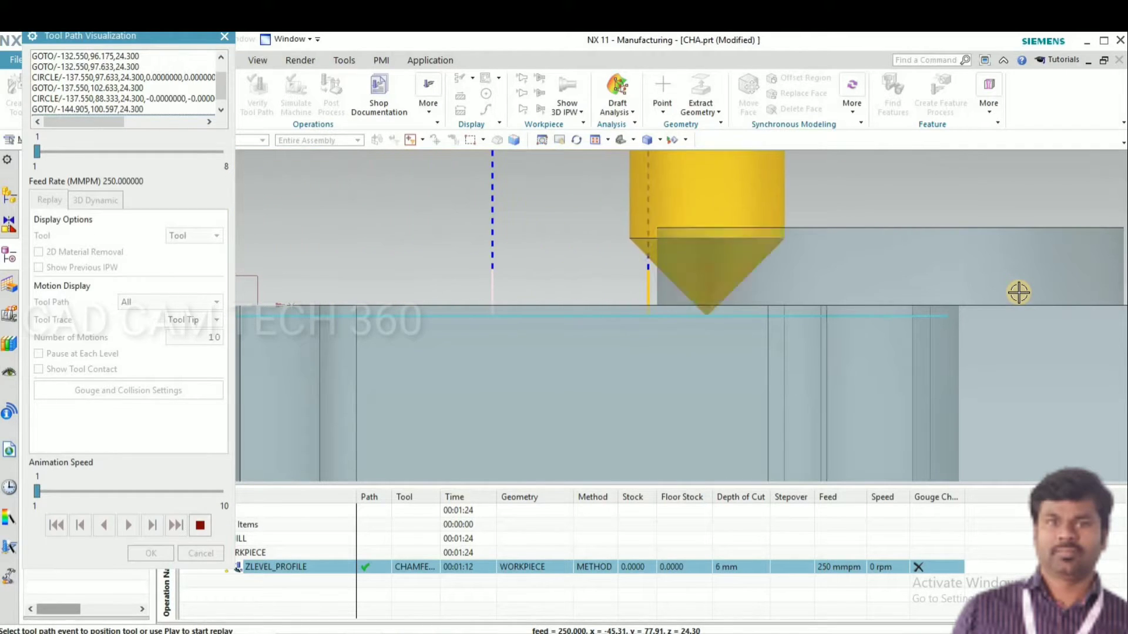
pyautogui.scroll(-2, 822, 276)
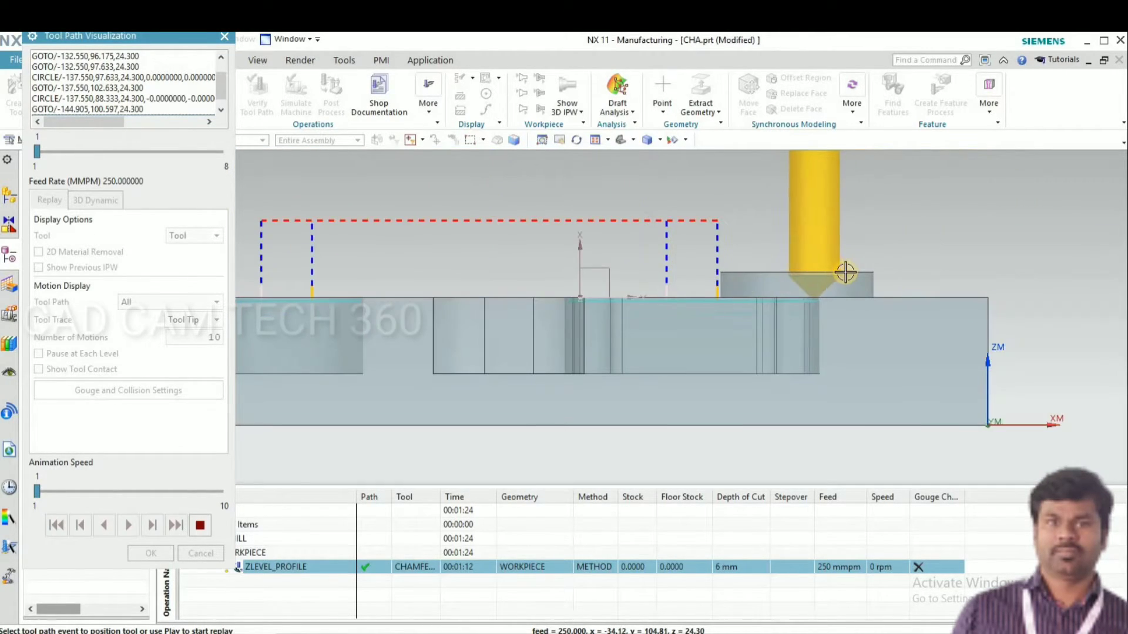
pyautogui.scroll(-2, 844, 270)
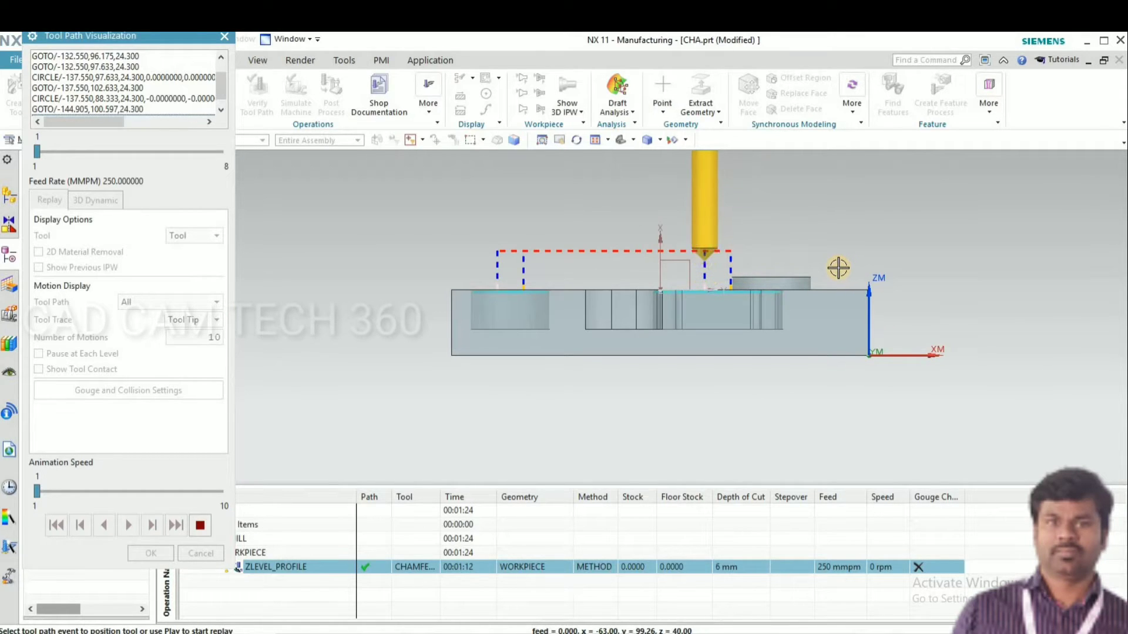
pyautogui.moveTo(831, 292); pyautogui.dragTo(836, 301, button='middle')
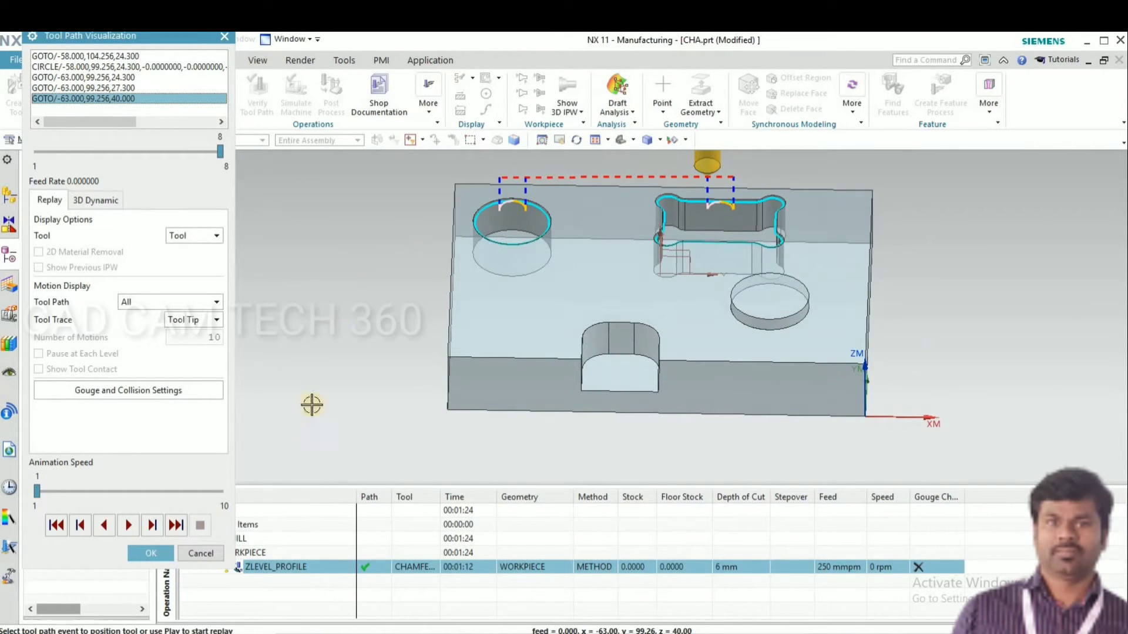
pyautogui.click(147, 551)
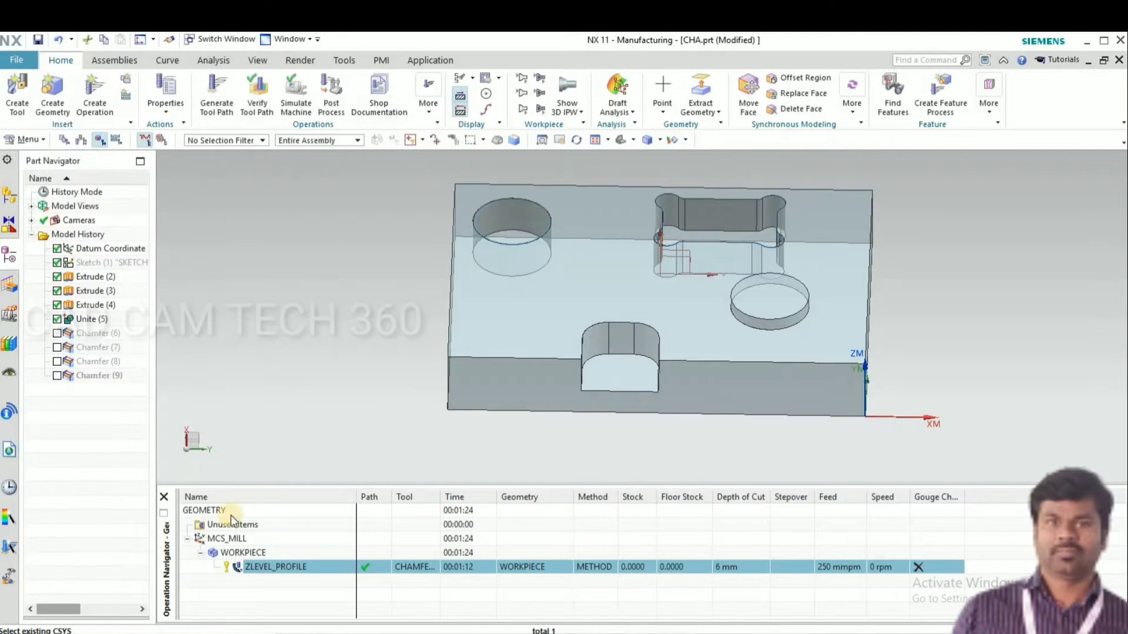
# Rename the ZLEVEL_PROFILE operation as INSIDE
pyautogui.rightClick(263, 565)
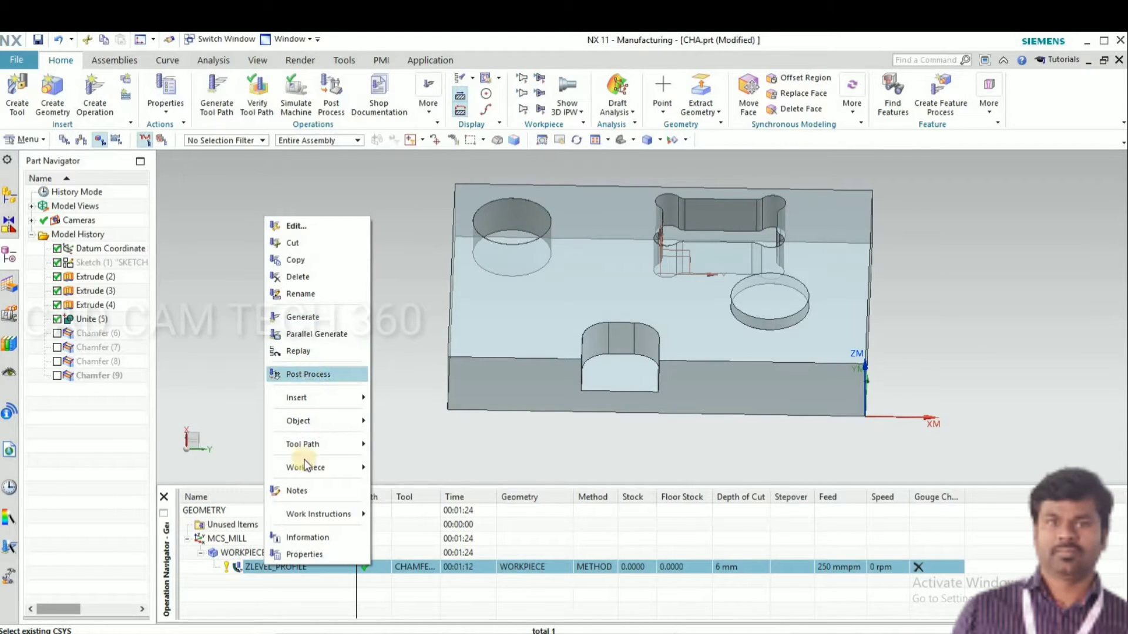
pyautogui.moveTo(321, 453)
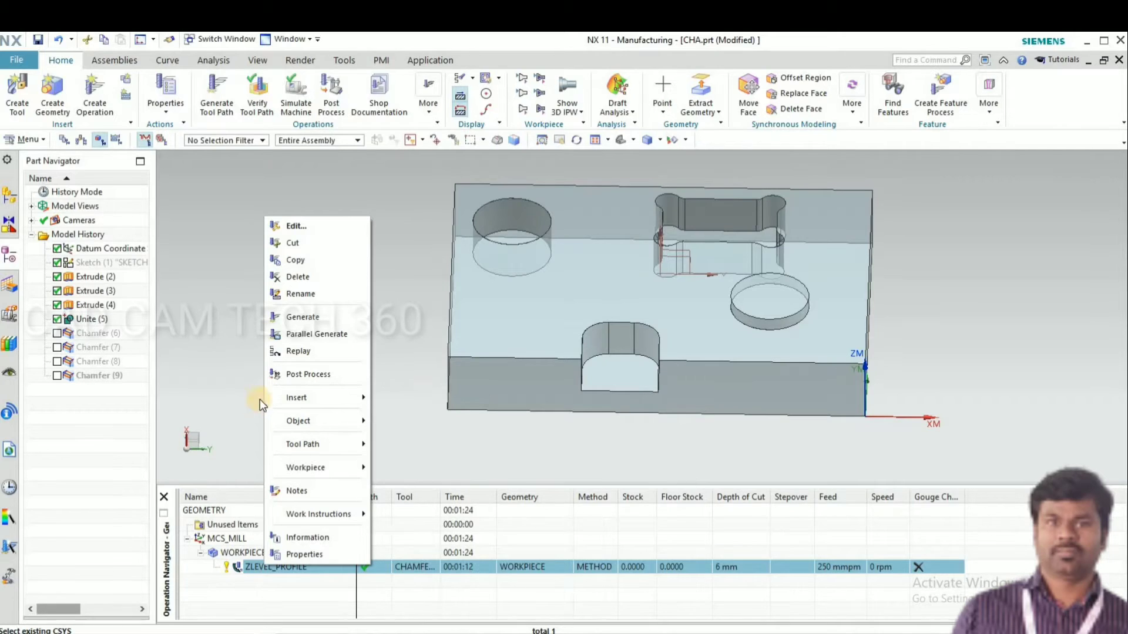
pyautogui.click(297, 295)
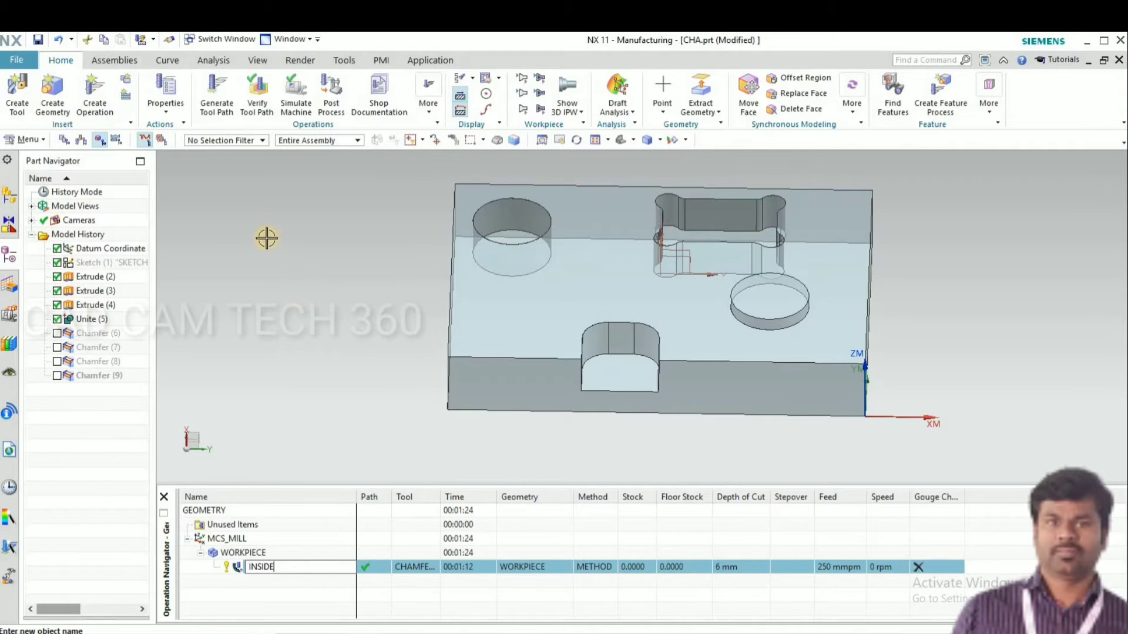
pyautogui.write('INSIDE')
pyautogui.press('Return')
# Duplicate the INSIDE operation under WORKPIECE and rename the copy as OUTSIDE
pyautogui.rightClick(270, 566)
pyautogui.click(304, 262)
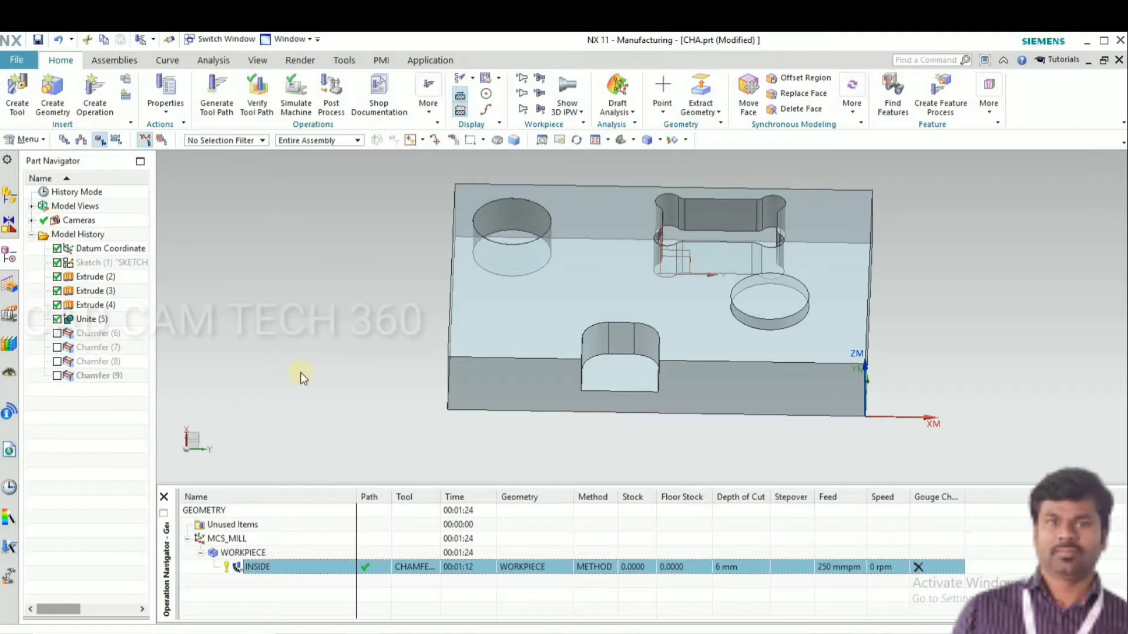
pyautogui.rightClick(276, 565)
pyautogui.click(309, 262)
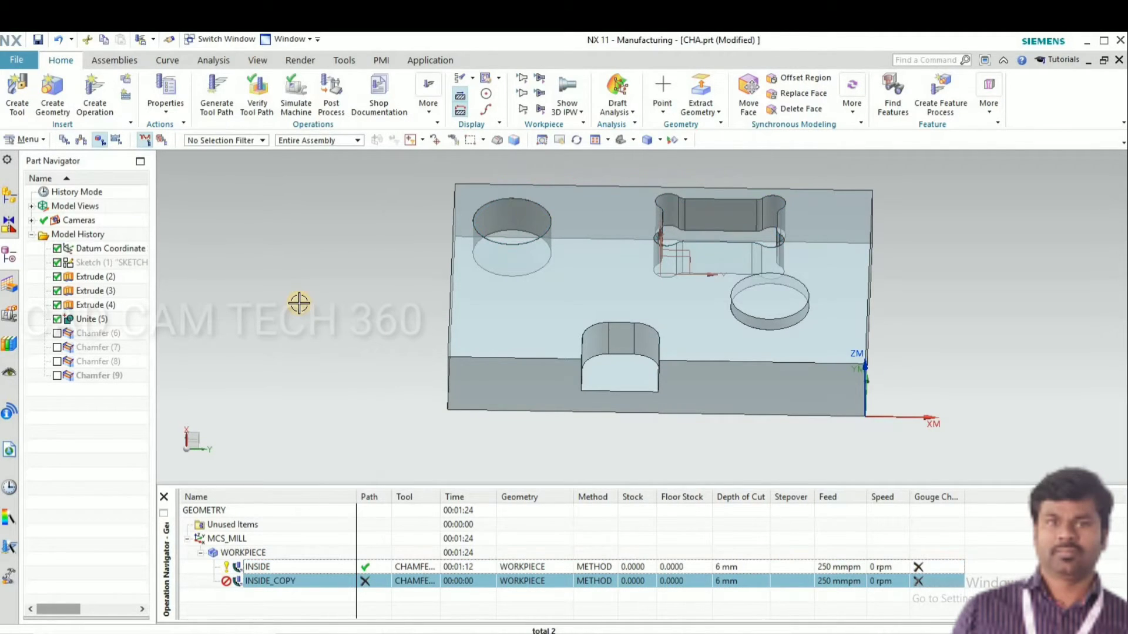
pyautogui.click(266, 582)
pyautogui.click(266, 581)
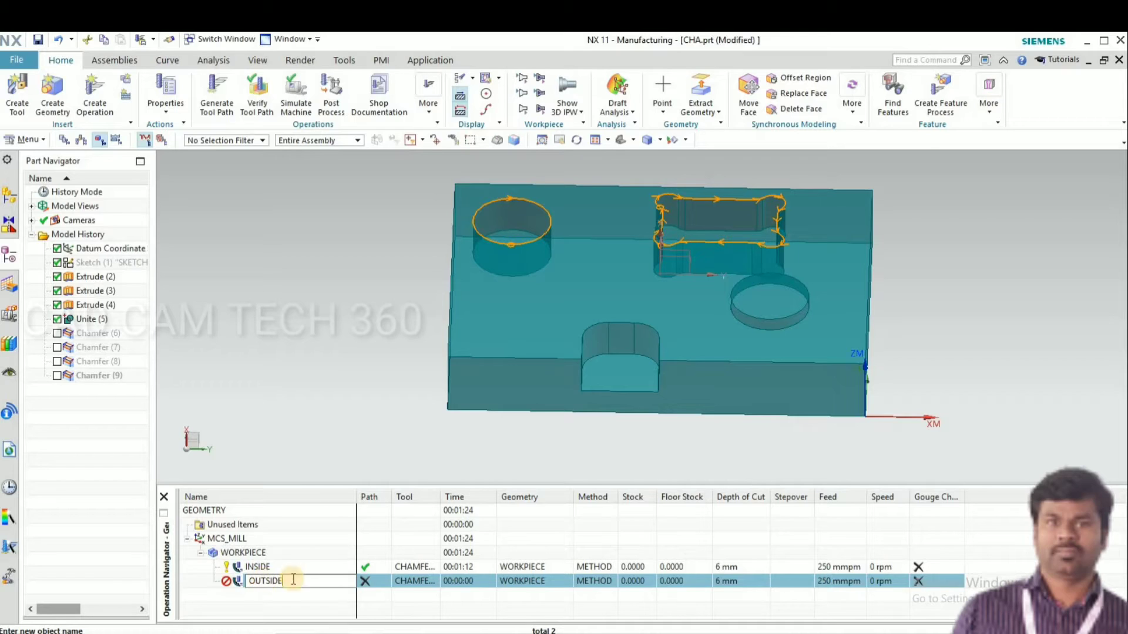
pyautogui.press('Return')
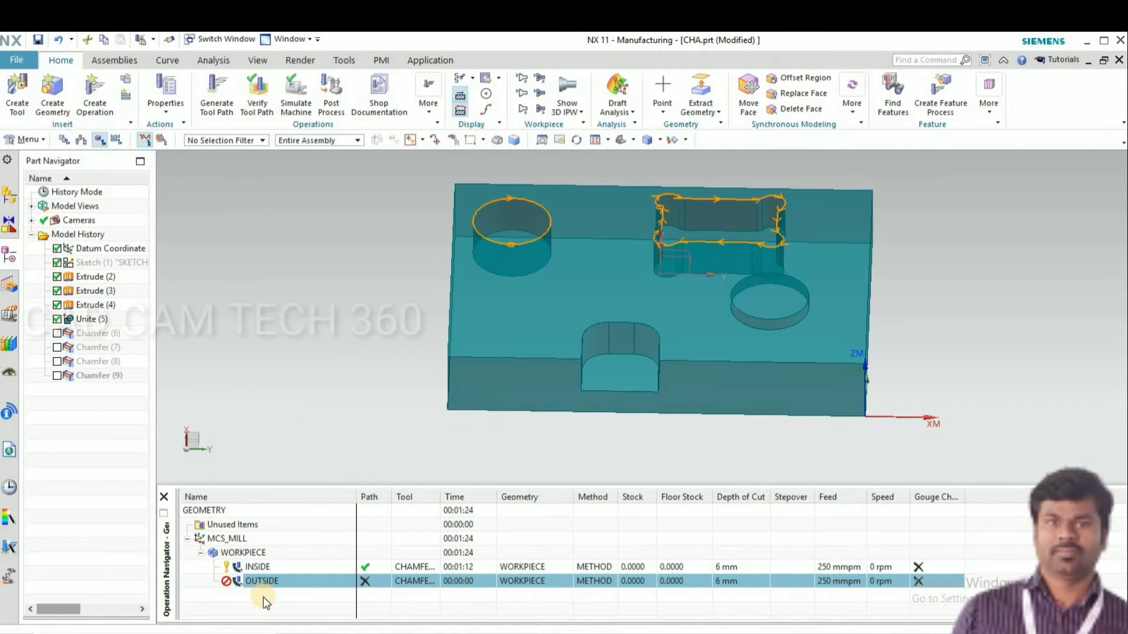
# Open the OUTSIDE operation's trim boundaries and deselect the curves along the lobed pocket's rear edge and the adjoining short end
pyautogui.doubleClick(254, 581)
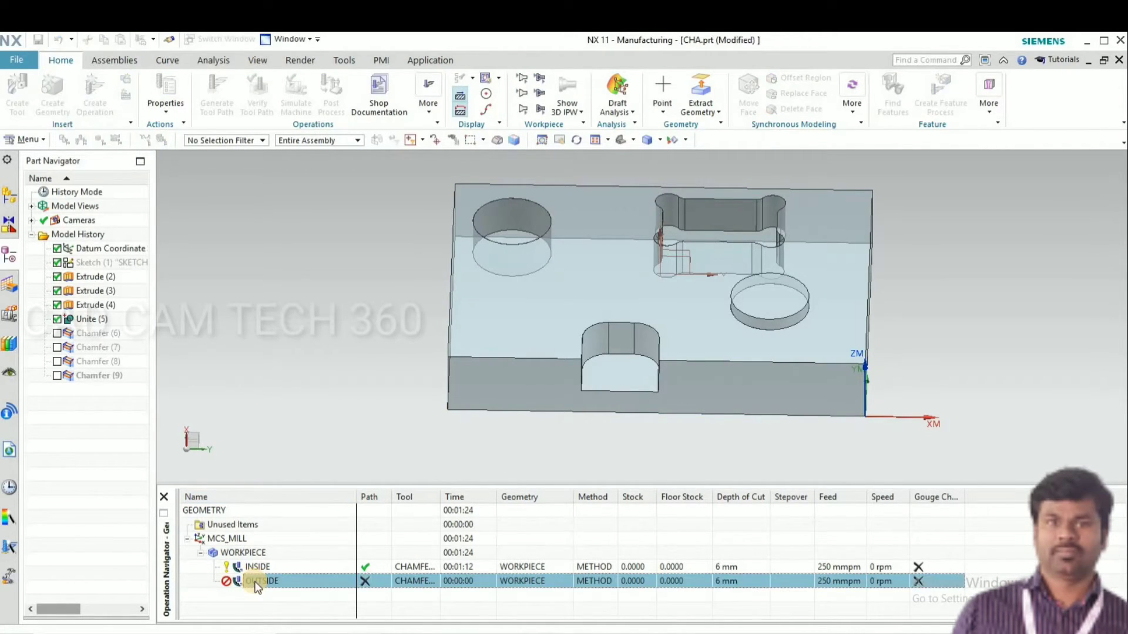
pyautogui.click(189, 175)
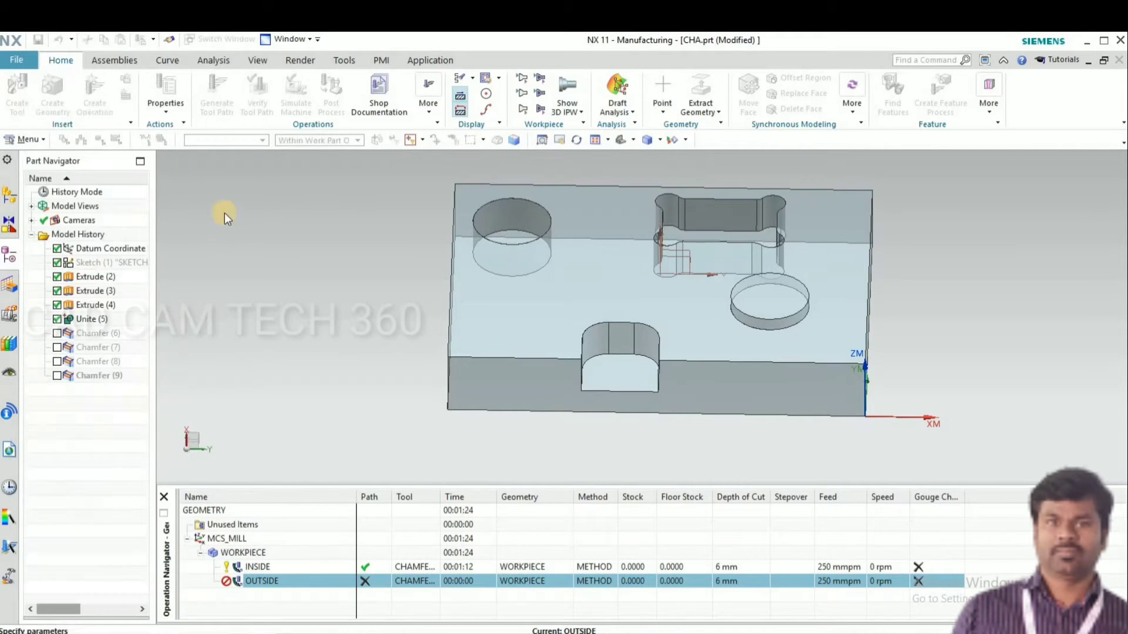
pyautogui.scroll(3, 685, 209)
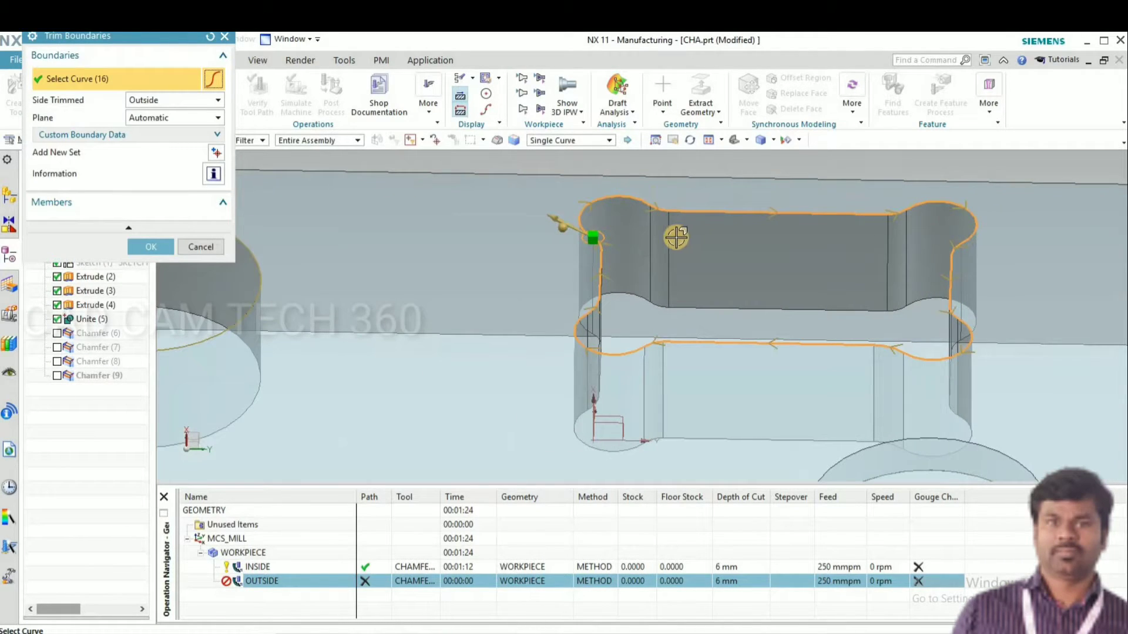
pyautogui.keyDown('shift'); pyautogui.click(624, 199); pyautogui.keyUp('shift')
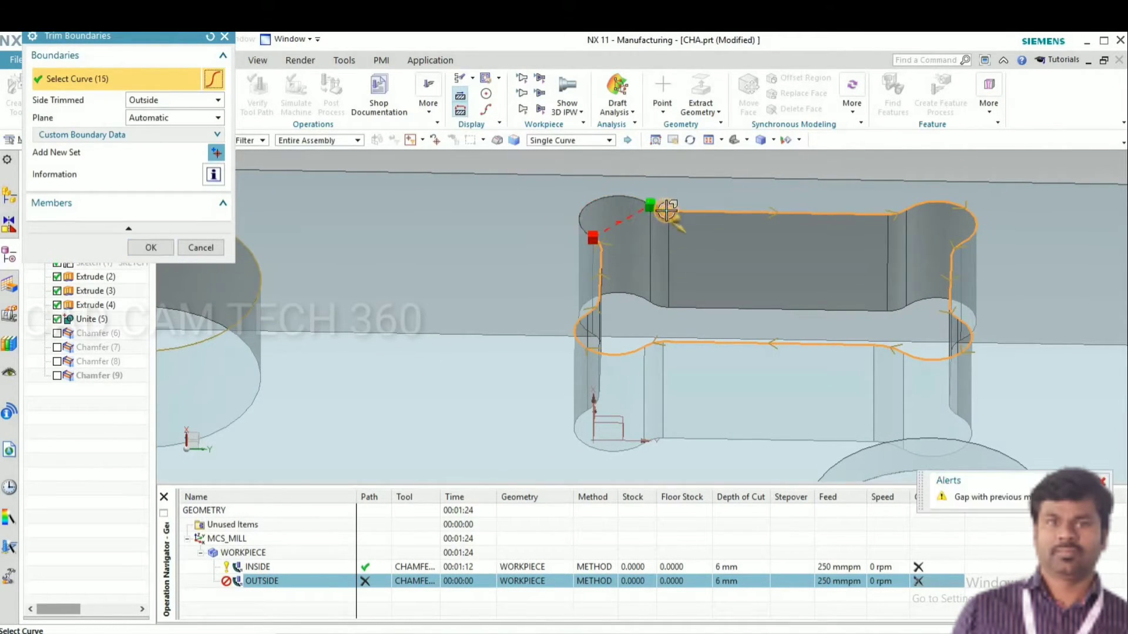
pyautogui.keyDown('shift'); pyautogui.click(675, 210); pyautogui.keyUp('shift')
pyautogui.keyDown('shift'); pyautogui.click(869, 214); pyautogui.keyUp('shift')
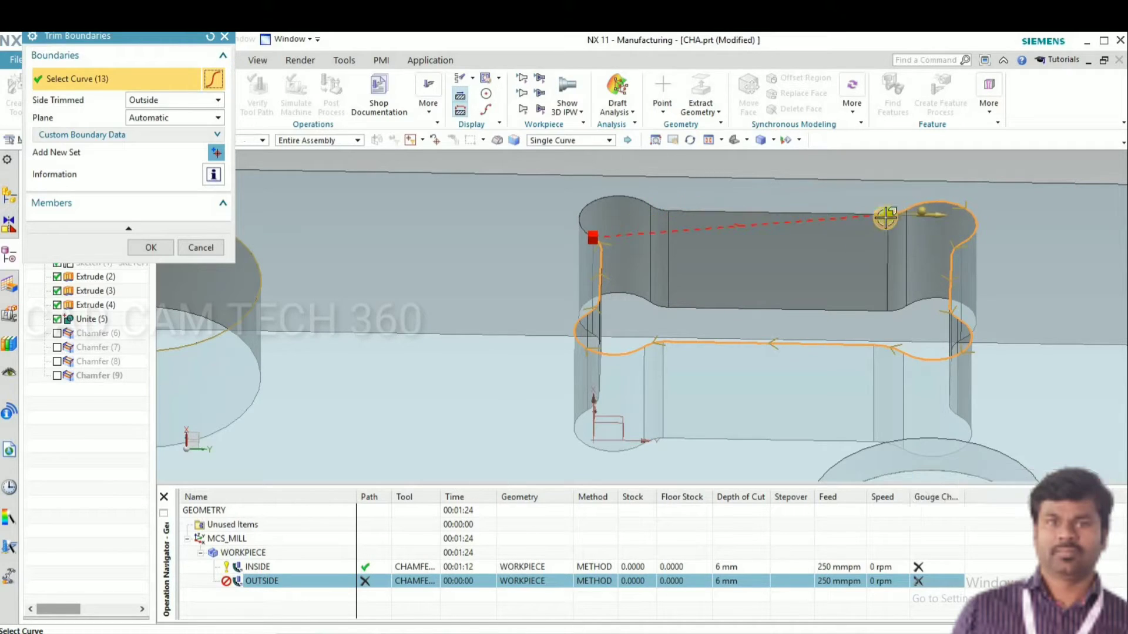
pyautogui.keyDown('shift'); pyautogui.click(937, 202); pyautogui.keyUp('shift')
pyautogui.keyDown('shift'); pyautogui.click(956, 254); pyautogui.keyUp('shift')
pyautogui.keyDown('shift'); pyautogui.click(953, 301); pyautogui.keyUp('shift')
pyautogui.keyDown('shift'); pyautogui.click(958, 320); pyautogui.keyUp('shift')
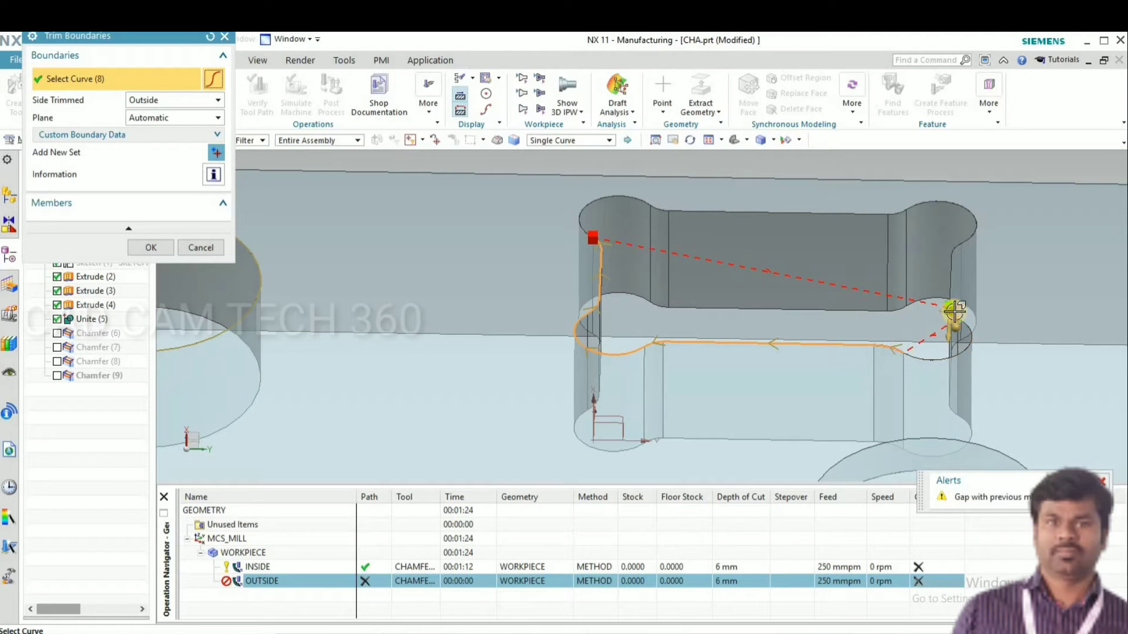
# Deselect the lobed pocket's remaining trim curves along its front edge and other short end
pyautogui.keyDown('shift'); pyautogui.click(916, 335); pyautogui.keyUp('shift')
pyautogui.keyDown('shift'); pyautogui.click(874, 345); pyautogui.keyUp('shift')
pyautogui.keyDown('shift'); pyautogui.click(707, 339); pyautogui.keyUp('shift')
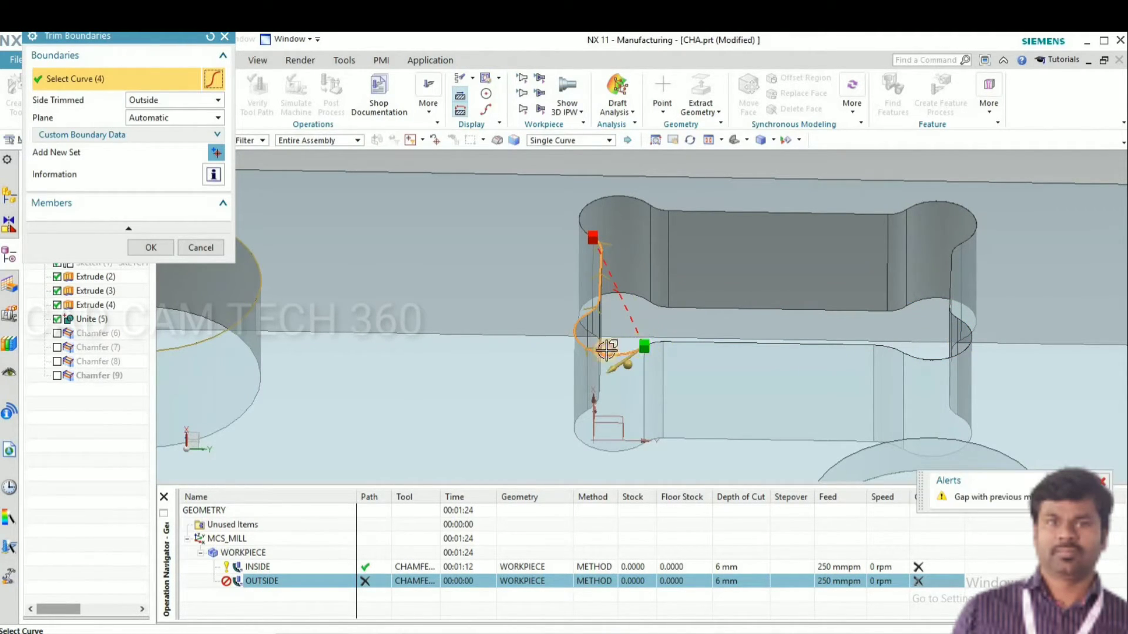
pyautogui.keyDown('shift'); pyautogui.click(596, 351); pyautogui.keyUp('shift')
pyautogui.keyDown('shift'); pyautogui.click(601, 277); pyautogui.keyUp('shift')
pyautogui.keyDown('shift'); pyautogui.click(593, 247); pyautogui.keyUp('shift')
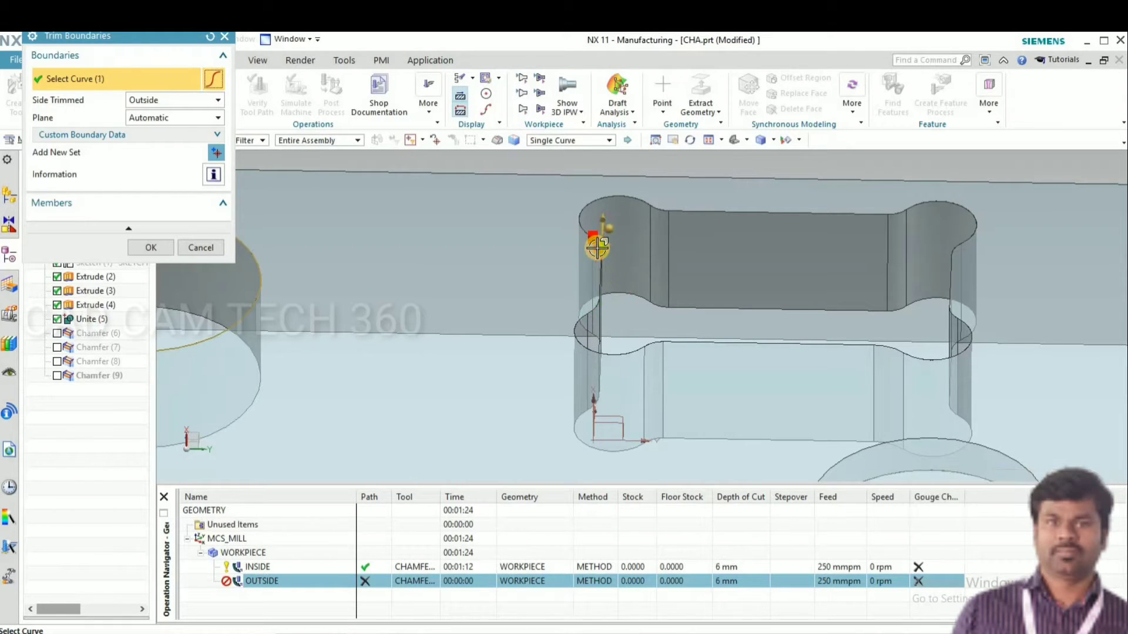
# Remove the circular pocket's rim from the trim boundaries and accept
pyautogui.scroll(-4, 550, 305)
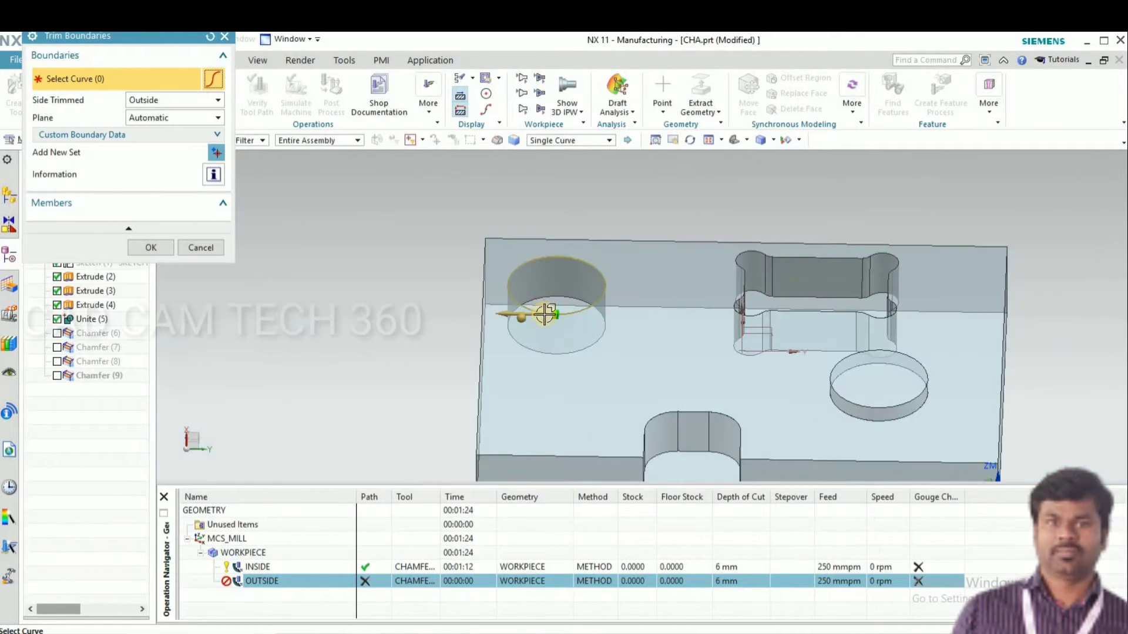
pyautogui.scroll(4, 544, 325)
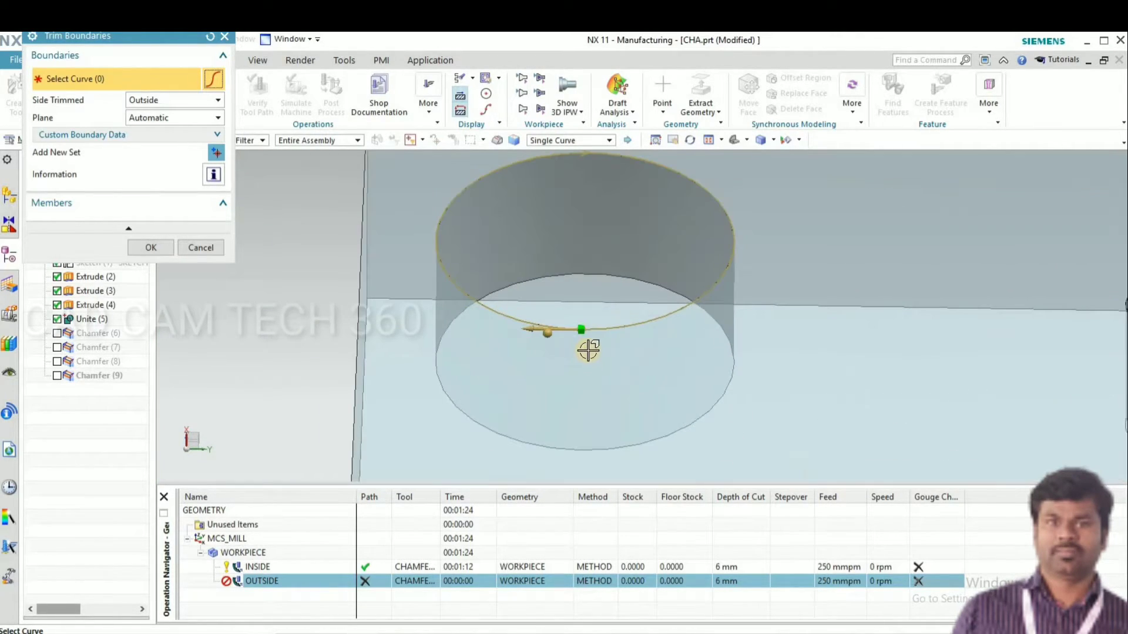
pyautogui.click(545, 397)
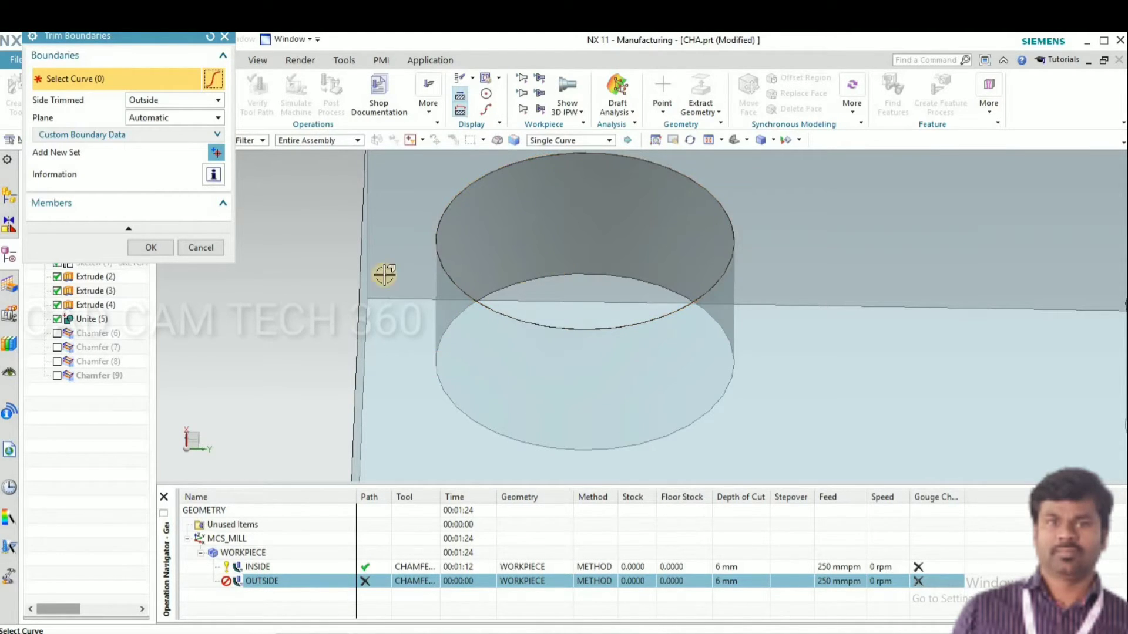
pyautogui.click(149, 248)
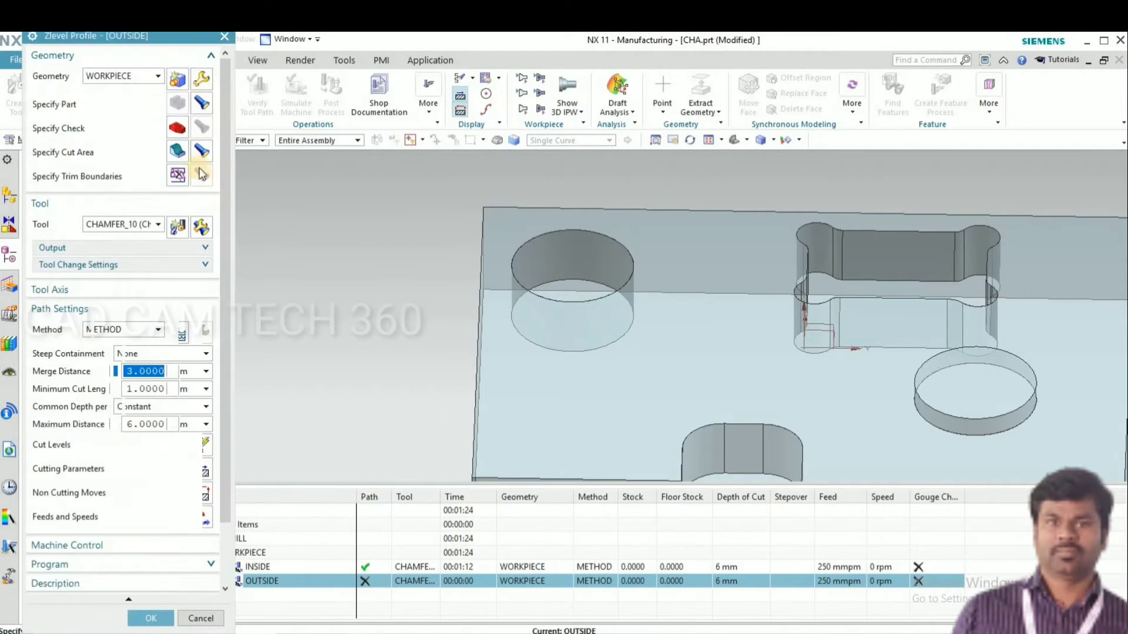
# Reopen OUTSIDE's trim boundaries with the Curves method and select the open slot's arc, its adjoining side edge and the connected front top edge
pyautogui.click(185, 174)
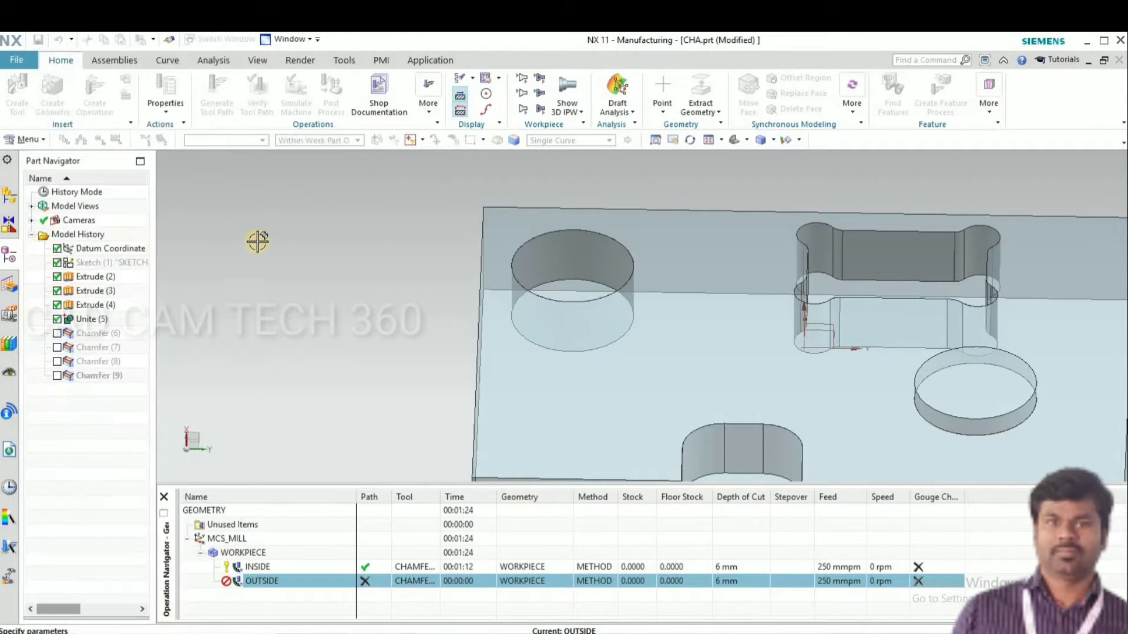
pyautogui.click(178, 77)
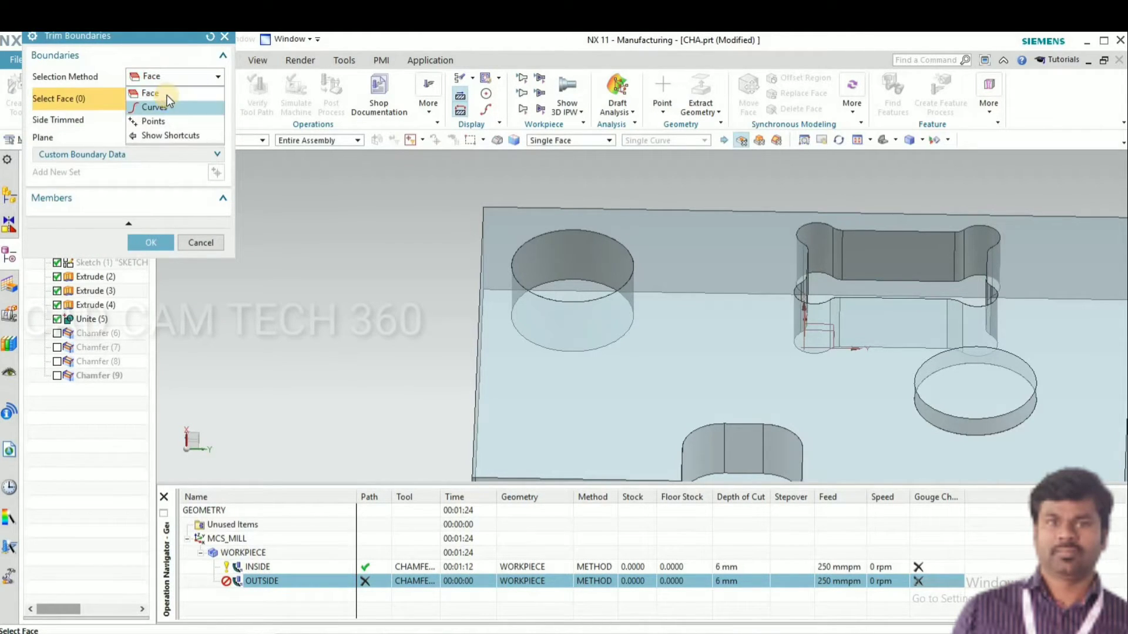
pyautogui.click(165, 106)
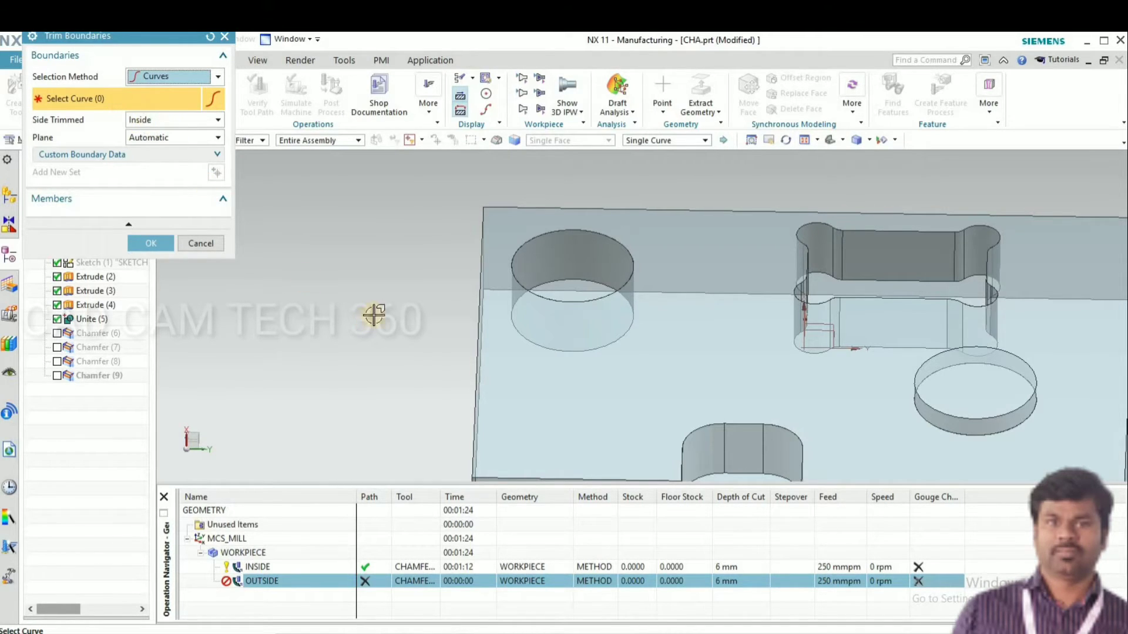
pyautogui.hotkey('ctrl', 'f')
pyautogui.moveTo(516, 400); pyautogui.dragTo(534, 361, button='middle')
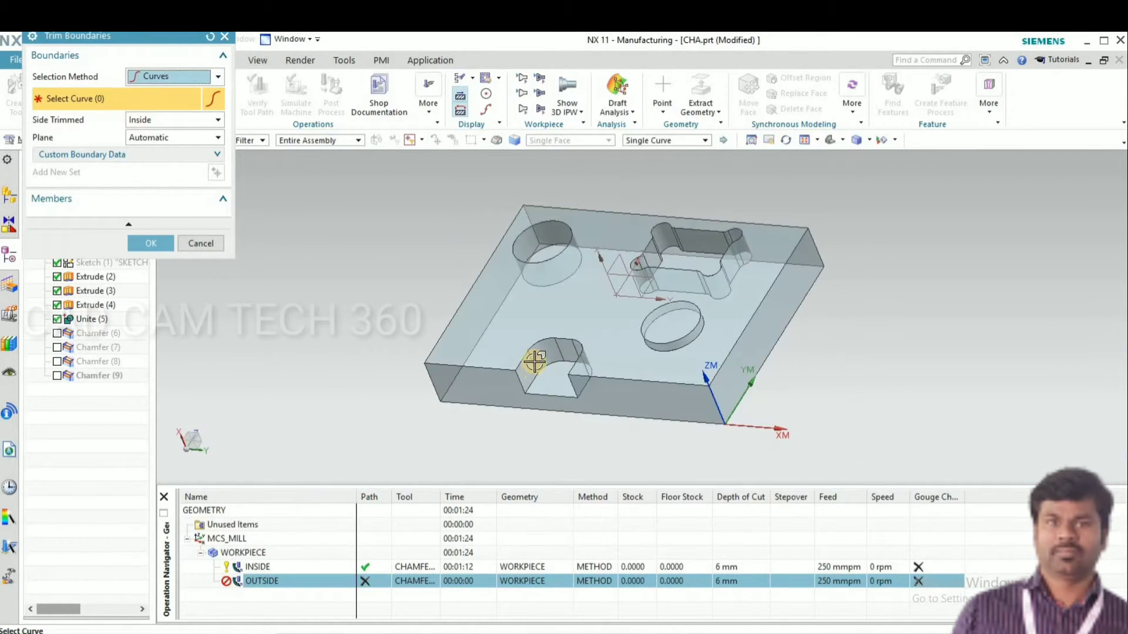
pyautogui.scroll(4, 535, 363)
pyautogui.click(482, 312)
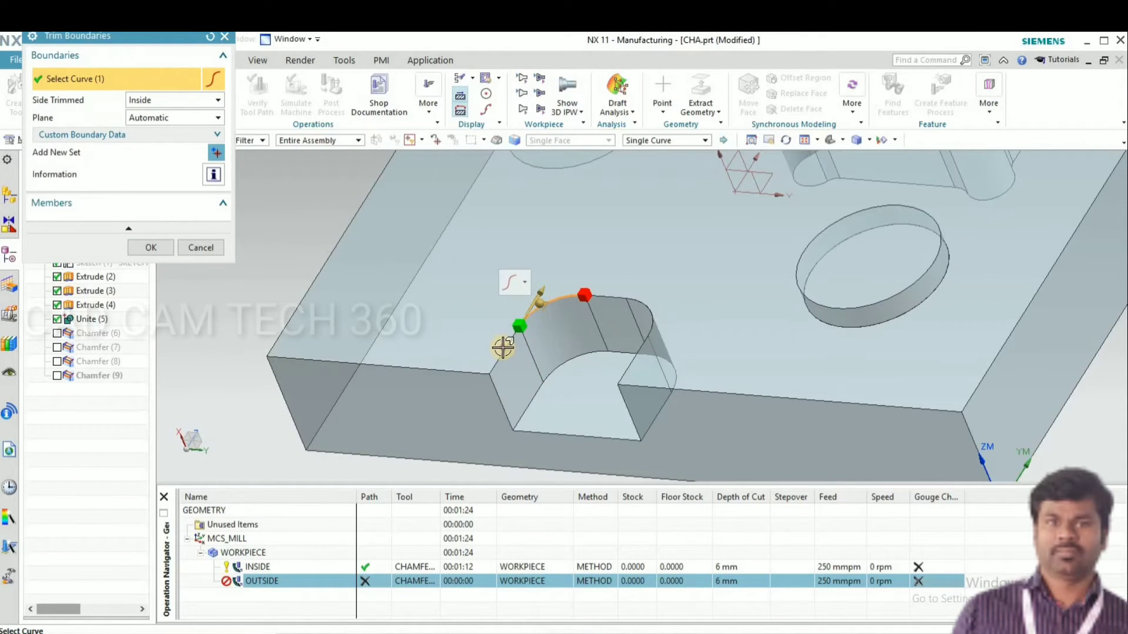
pyautogui.click(432, 369)
pyautogui.click(431, 369)
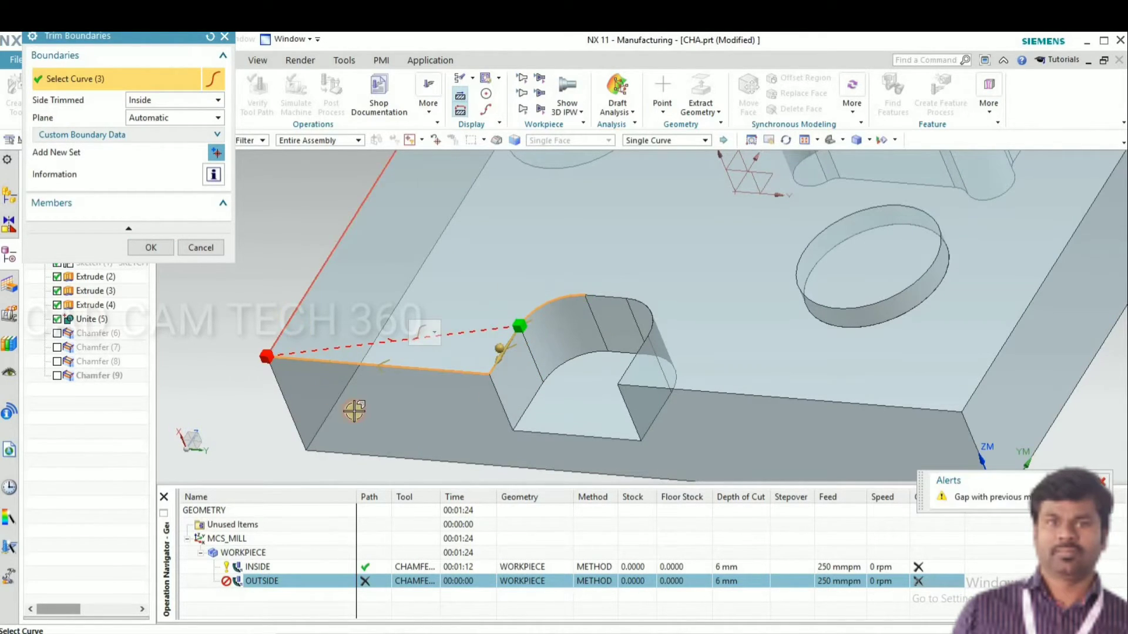
# Add the plate's top edges along both short sides and the rear to the OUTSIDE trim boundary
pyautogui.click(282, 331)
pyautogui.scroll(-4, 358, 411)
pyautogui.scroll(3, 420, 231)
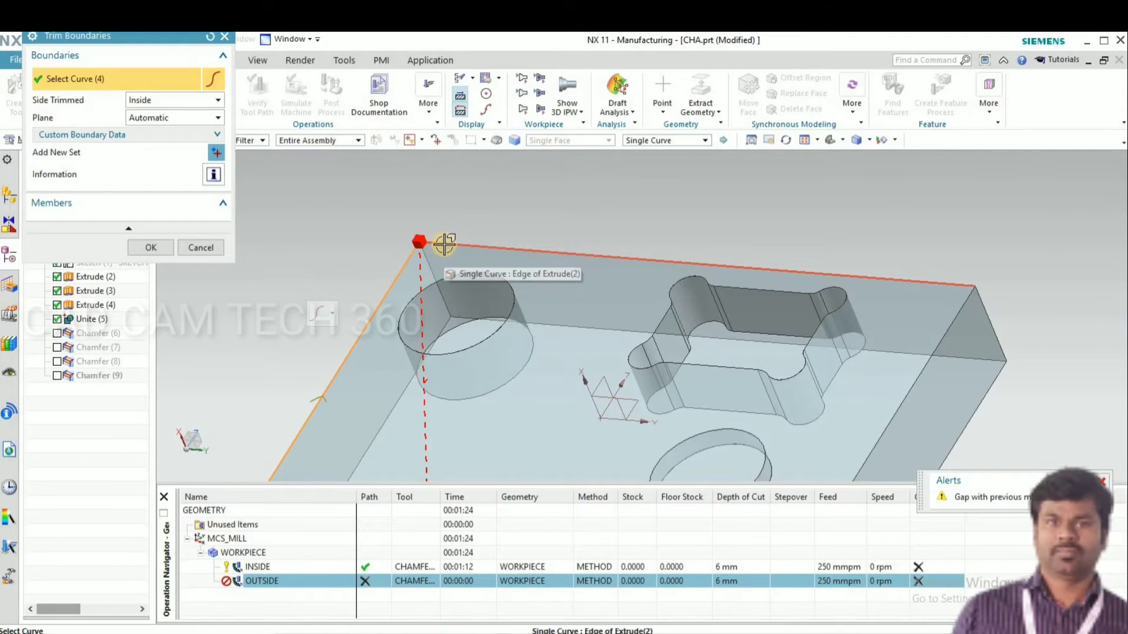
pyautogui.click(445, 243)
pyautogui.scroll(1, 788, 307)
pyautogui.scroll(2, 863, 312)
pyautogui.scroll(1, 811, 312)
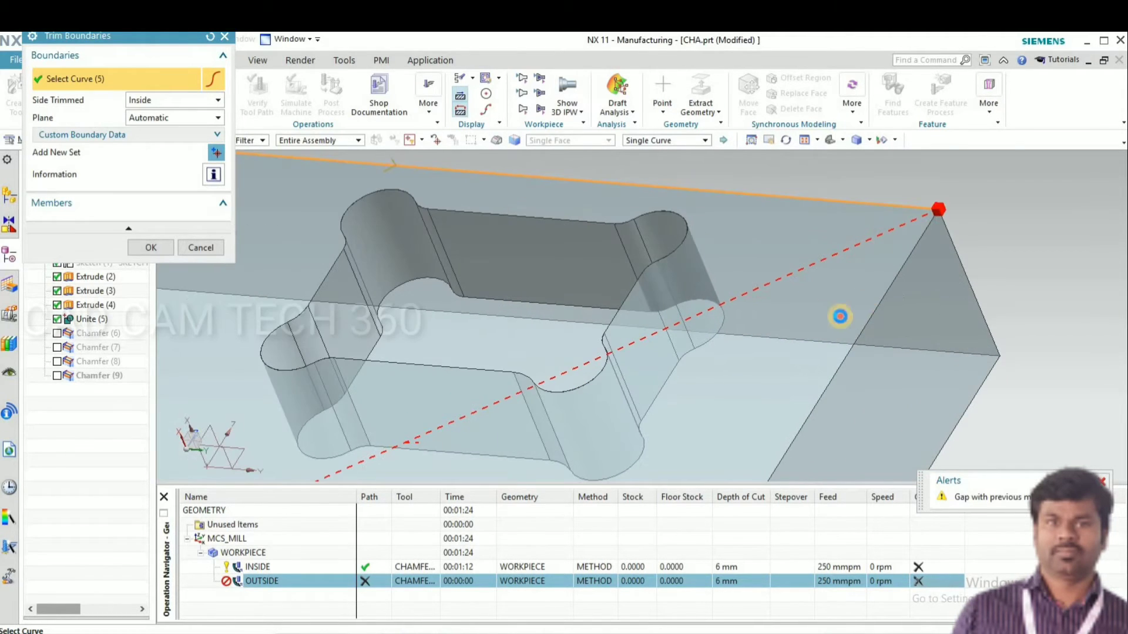
pyautogui.click(865, 325)
pyautogui.scroll(-5, 697, 234)
pyautogui.scroll(4, 640, 422)
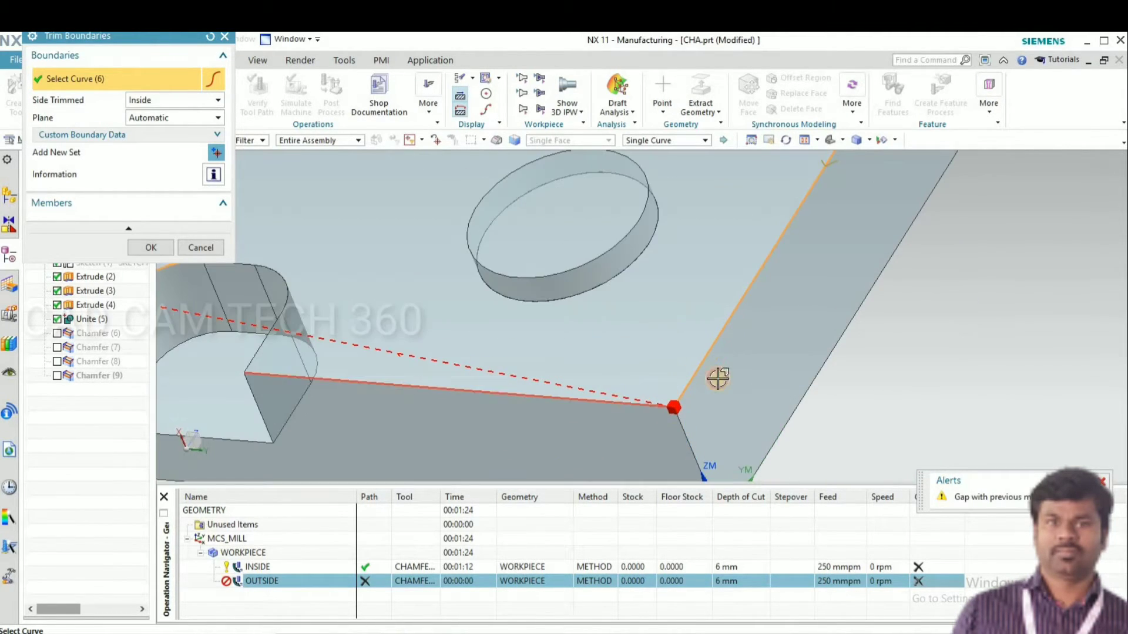
# Close the trim boundary with the remaining front top edge and the open slot's remaining top curves, and accept it
pyautogui.click(718, 374)
pyautogui.scroll(-3, 443, 373)
pyautogui.scroll(4, 583, 351)
pyautogui.click(596, 329)
pyautogui.click(553, 207)
pyautogui.scroll(3, 547, 208)
pyautogui.click(537, 216)
pyautogui.scroll(-5, 471, 330)
pyautogui.scroll(-2, 400, 388)
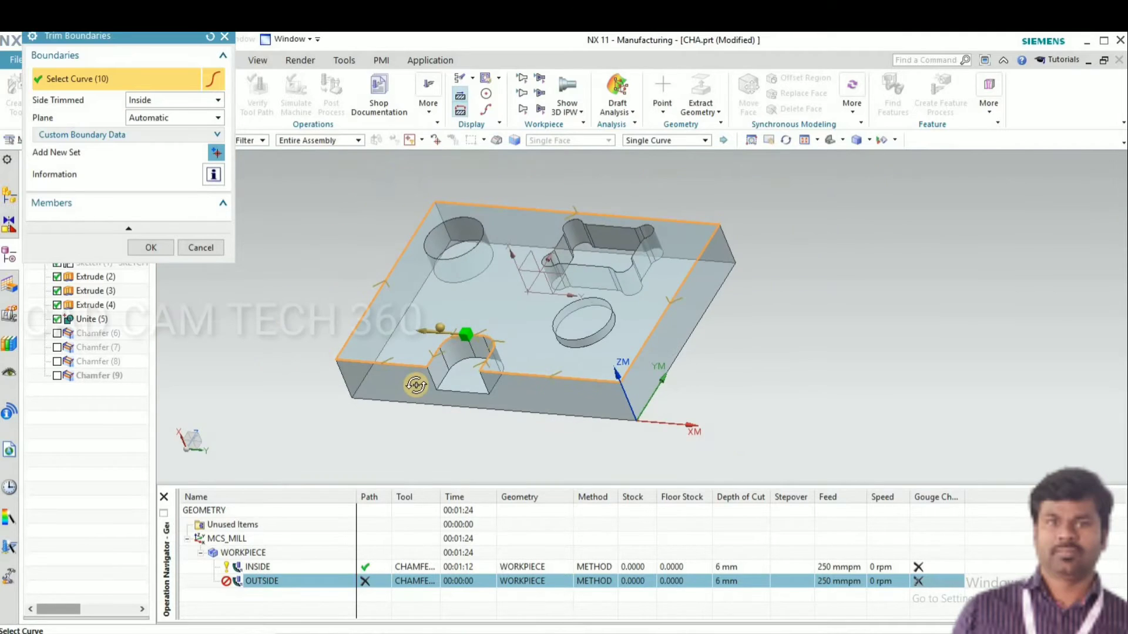
pyautogui.moveTo(416, 385); pyautogui.dragTo(488, 346, button='middle')
pyautogui.click(150, 248)
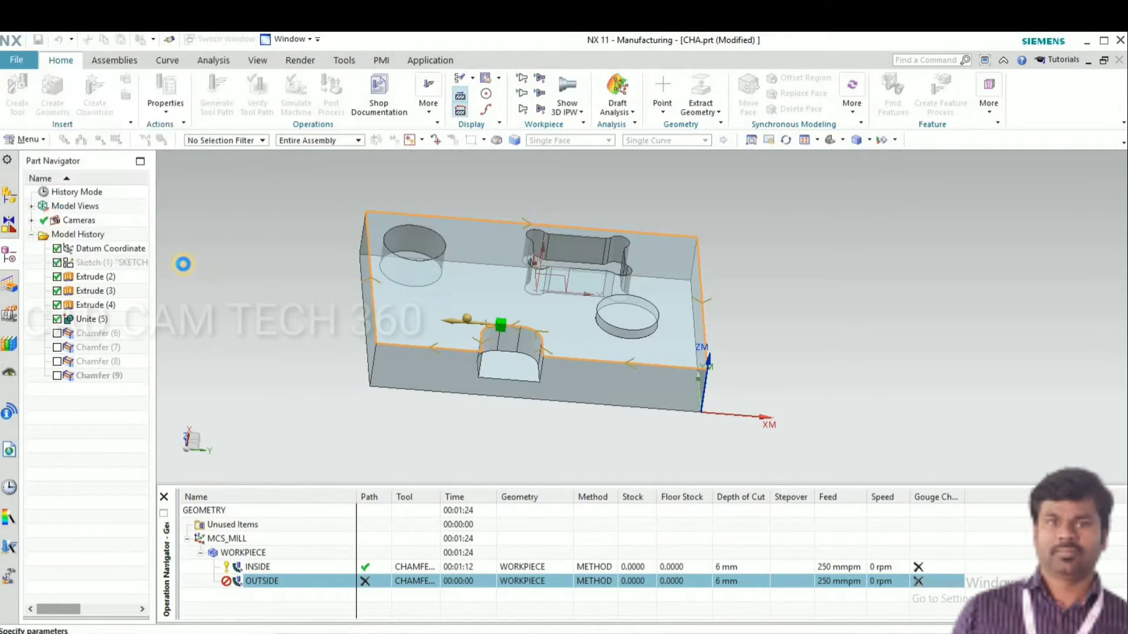
# Generate the OUTSIDE tool path, examine it around the plate's top perimeter, and accept the operation
pyautogui.moveTo(309, 386); pyautogui.dragTo(318, 366, button='middle')
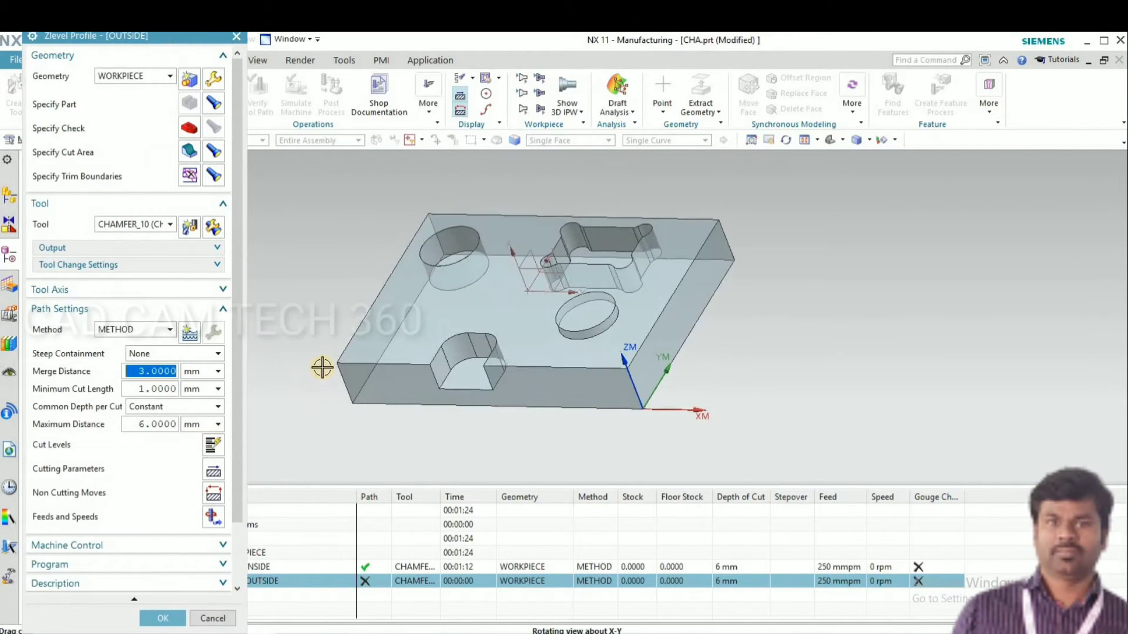
pyautogui.scroll(2, 318, 367)
pyautogui.scroll(-3, 113, 526)
pyautogui.click(91, 575)
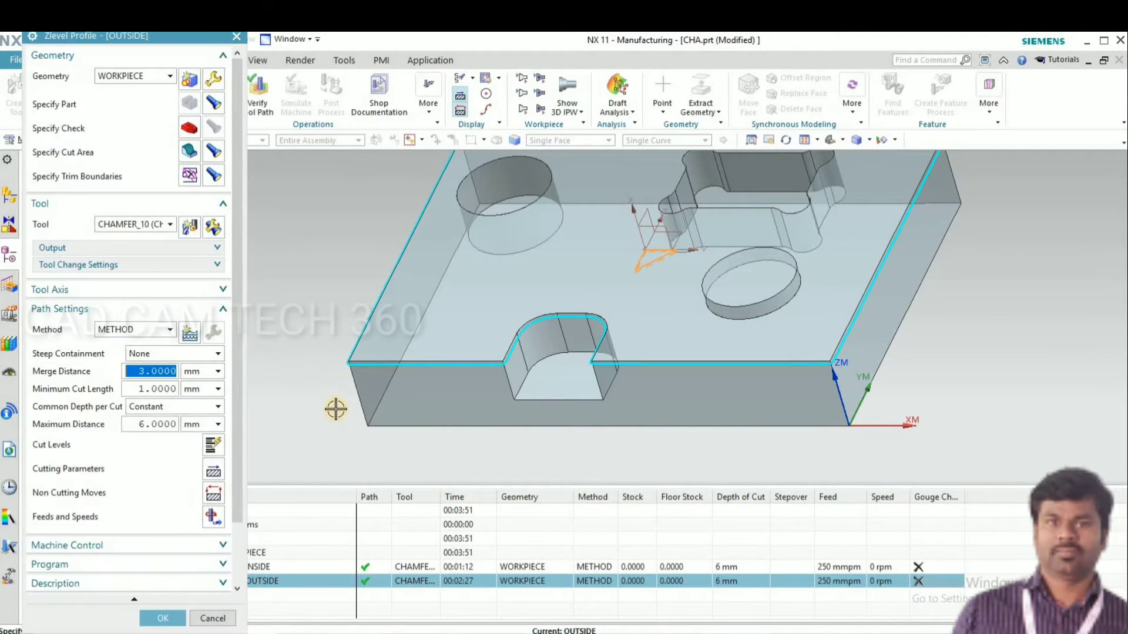
pyautogui.scroll(-3, 354, 322)
pyautogui.moveTo(354, 333); pyautogui.dragTo(486, 259, button='middle')
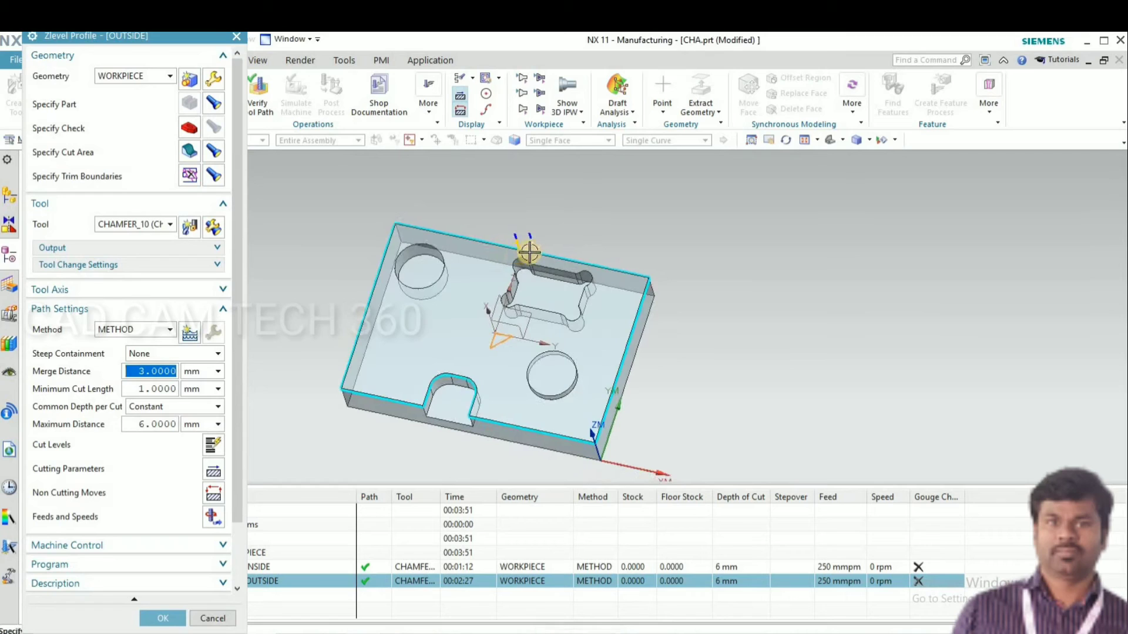
pyautogui.scroll(5, 517, 247)
pyautogui.scroll(-6, 571, 244)
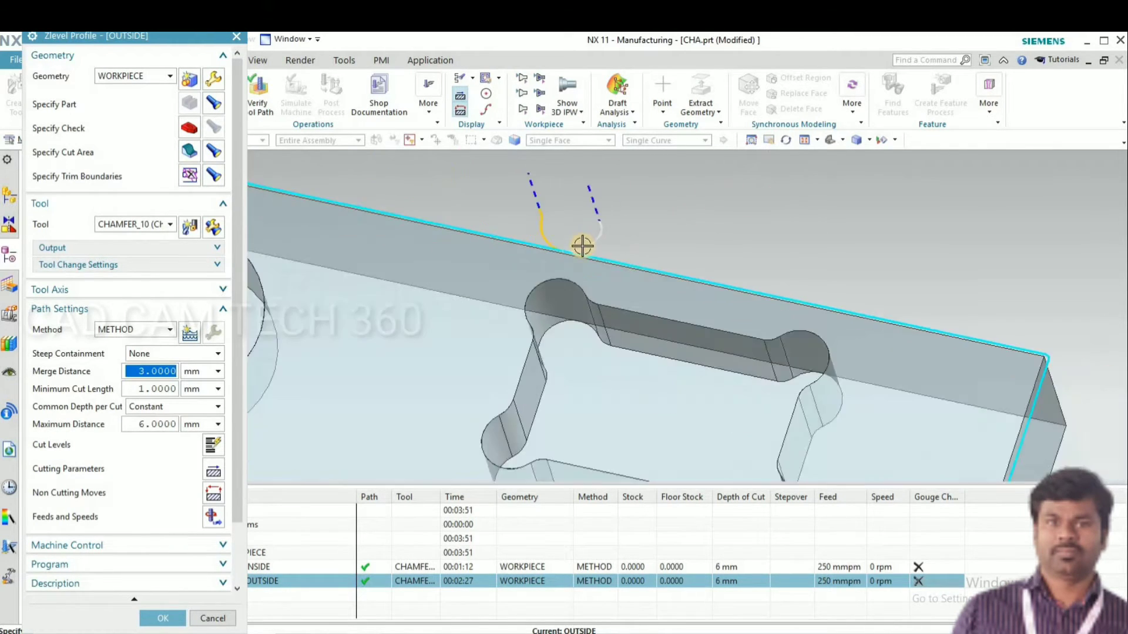
pyautogui.moveTo(554, 294); pyautogui.dragTo(499, 332, button='middle')
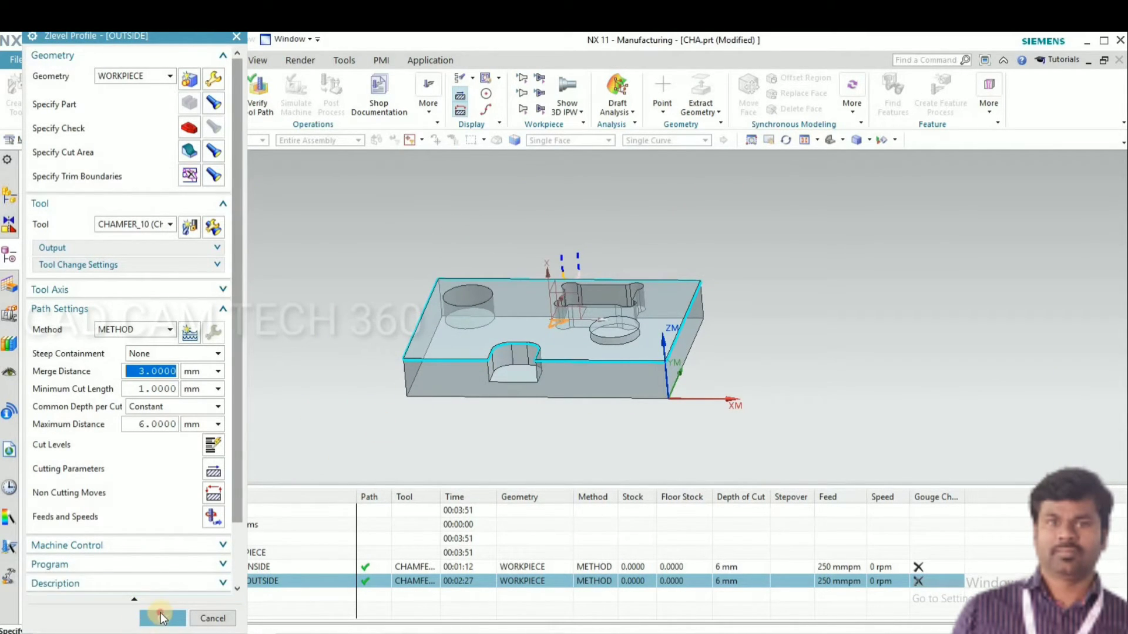
pyautogui.click(162, 618)
# Verify the OUTSIDE tool path by playing its replay with the animation speed raised to 3, and close the visualization
pyautogui.rightClick(266, 580)
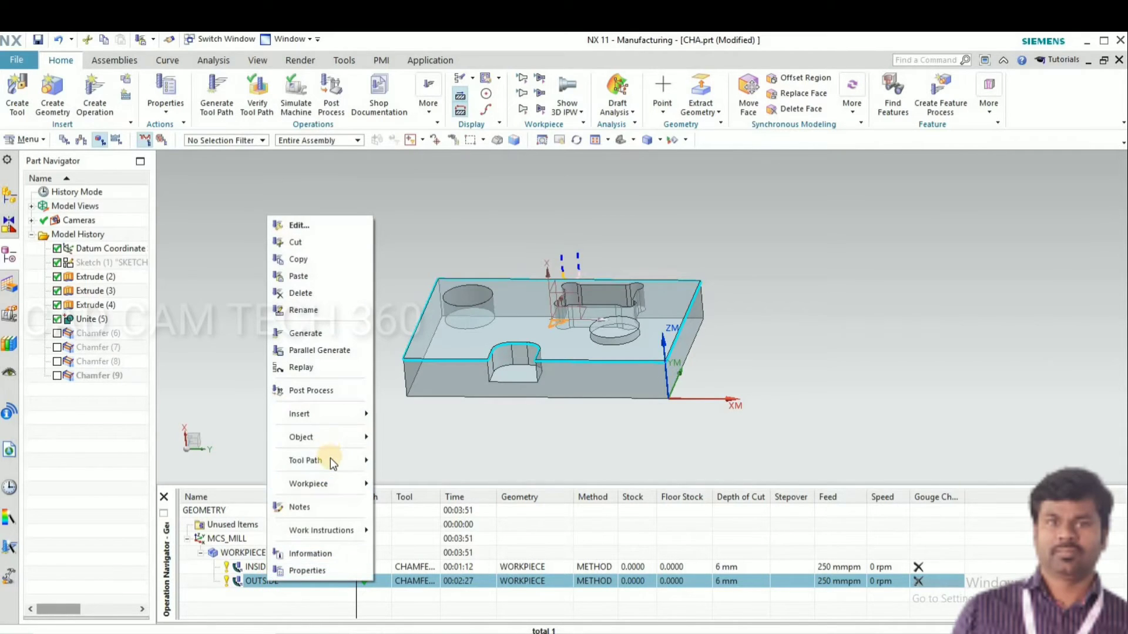
pyautogui.moveTo(330, 460)
pyautogui.click(404, 532)
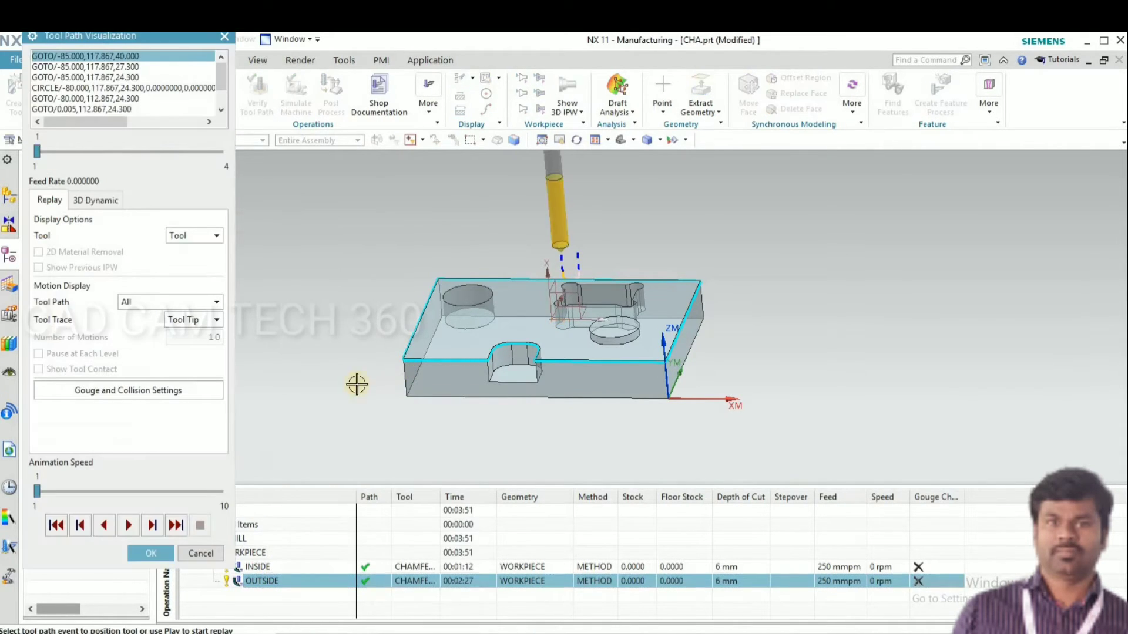
pyautogui.scroll(5, 379, 335)
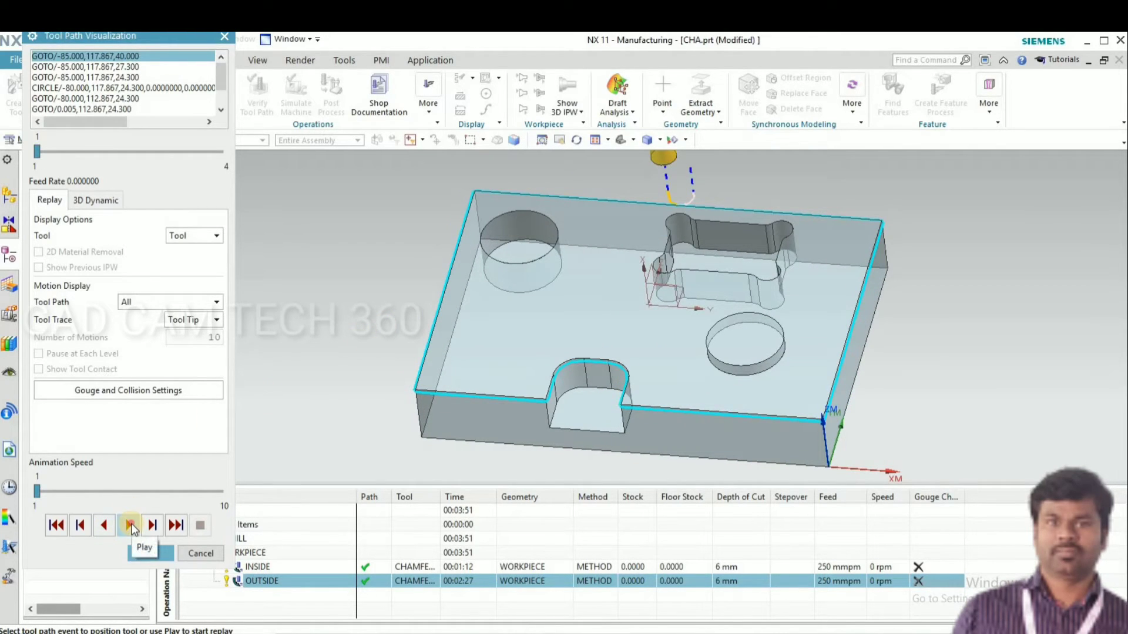
pyautogui.click(130, 526)
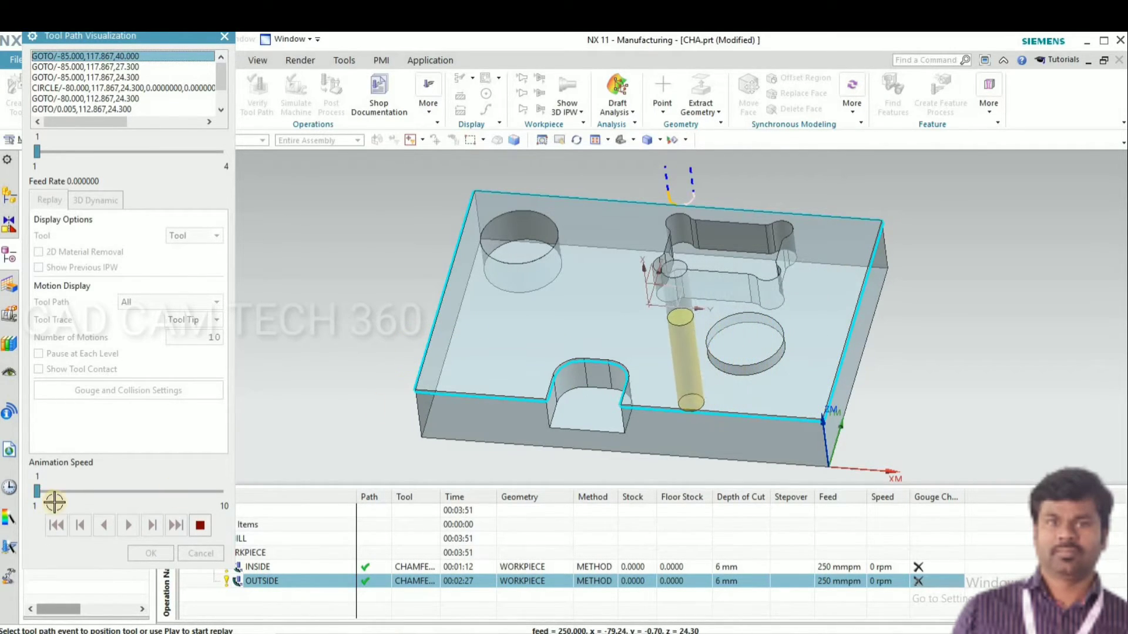
pyautogui.click(83, 489)
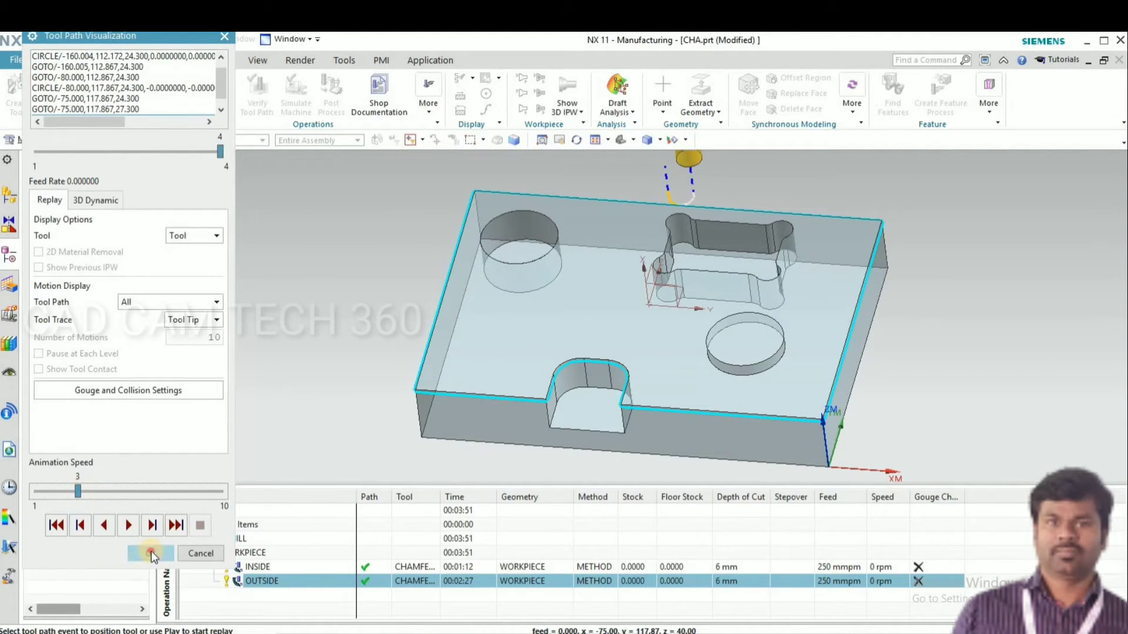
pyautogui.click(151, 553)
# Duplicate the OUTSIDE operation under WORKPIECE
pyautogui.scroll(-2, 367, 365)
pyautogui.moveTo(368, 365); pyautogui.dragTo(531, 398, button='middle')
pyautogui.scroll(2, 531, 398)
pyautogui.scroll(-1, 644, 337)
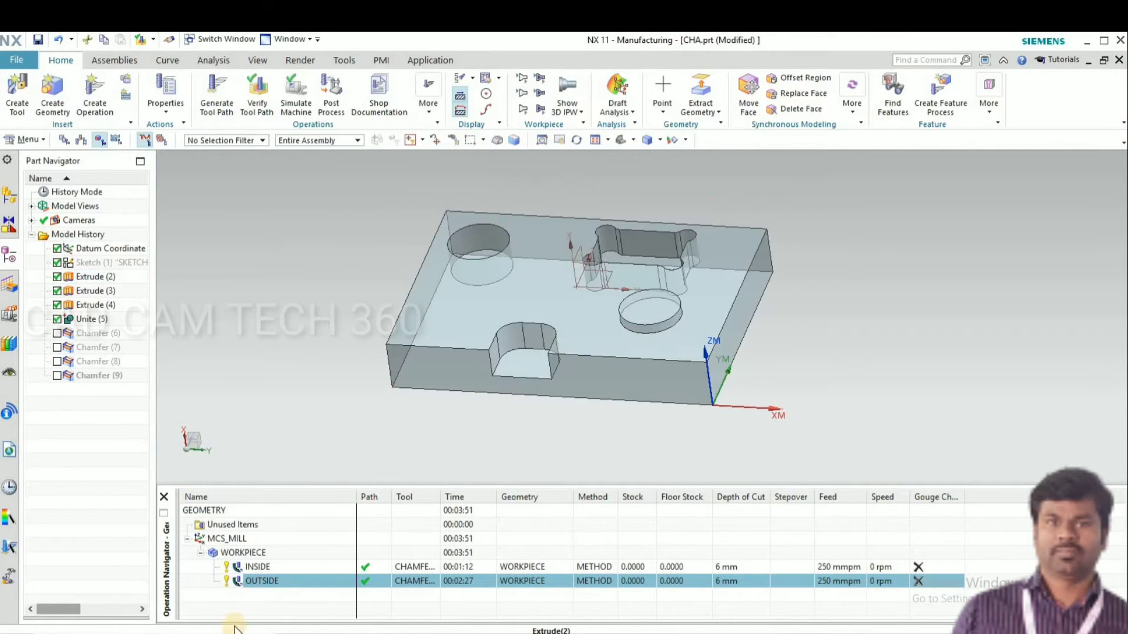
pyautogui.rightClick(282, 579)
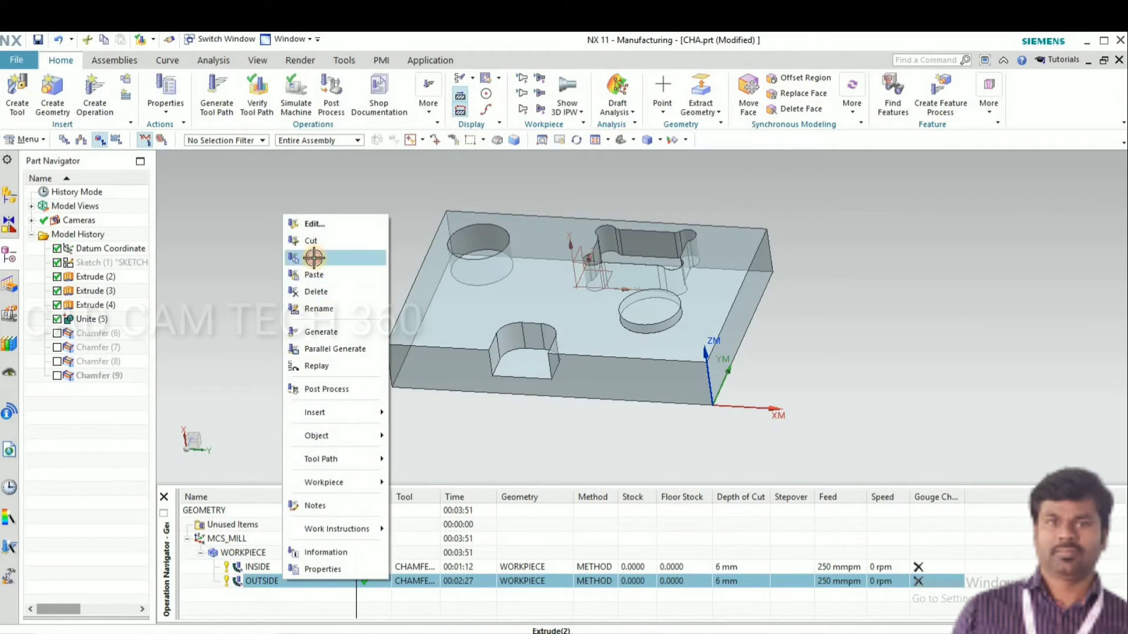
pyautogui.click(309, 258)
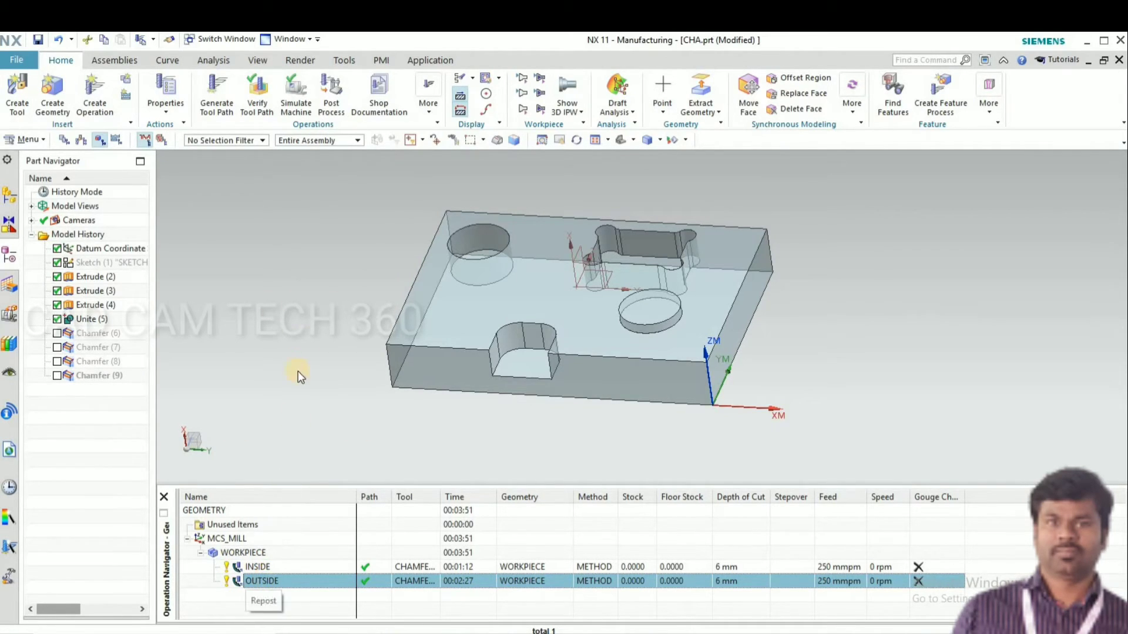
pyautogui.rightClick(265, 581)
pyautogui.click(305, 272)
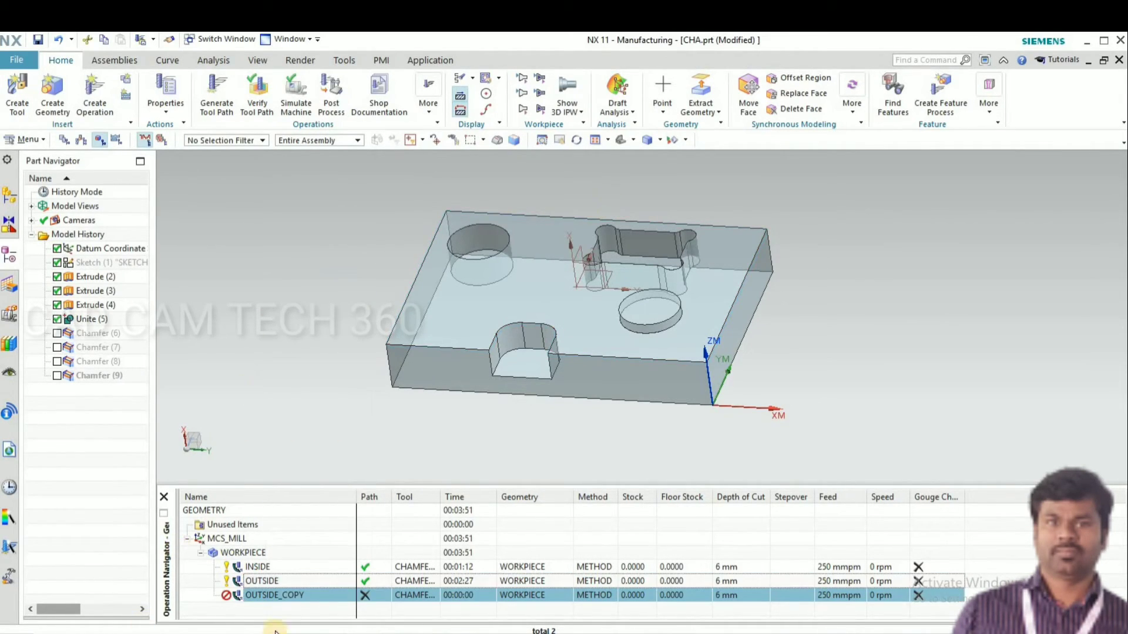
# Open OUTSIDE_COPY's trim boundaries and deselect the plate's top edges along both short sides and the rear
pyautogui.doubleClick(263, 595)
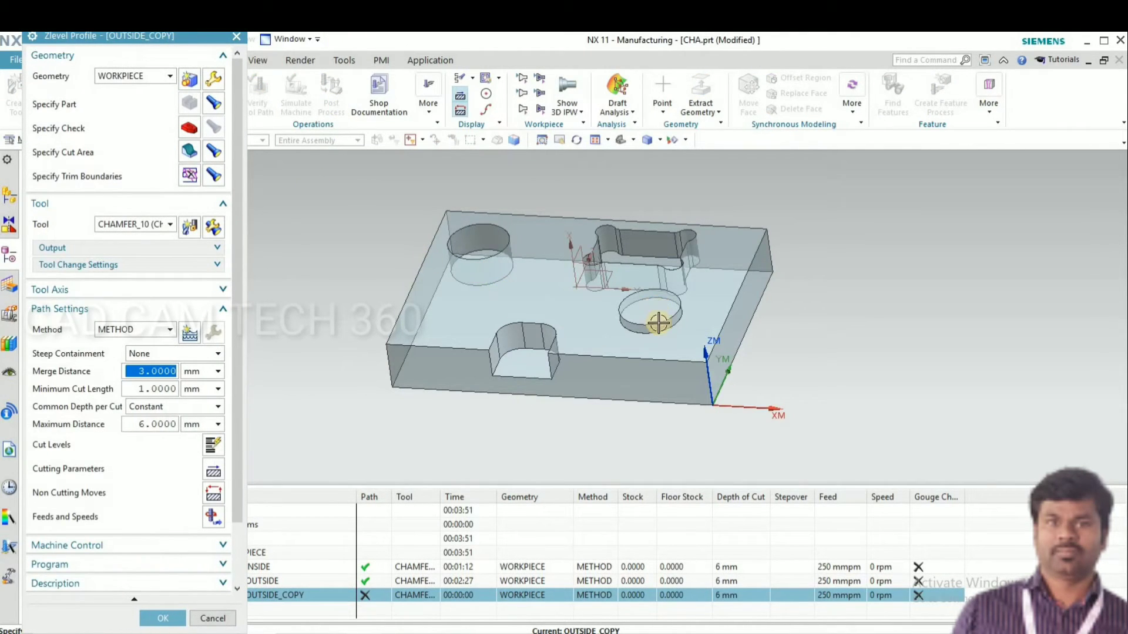
pyautogui.scroll(3, 658, 323)
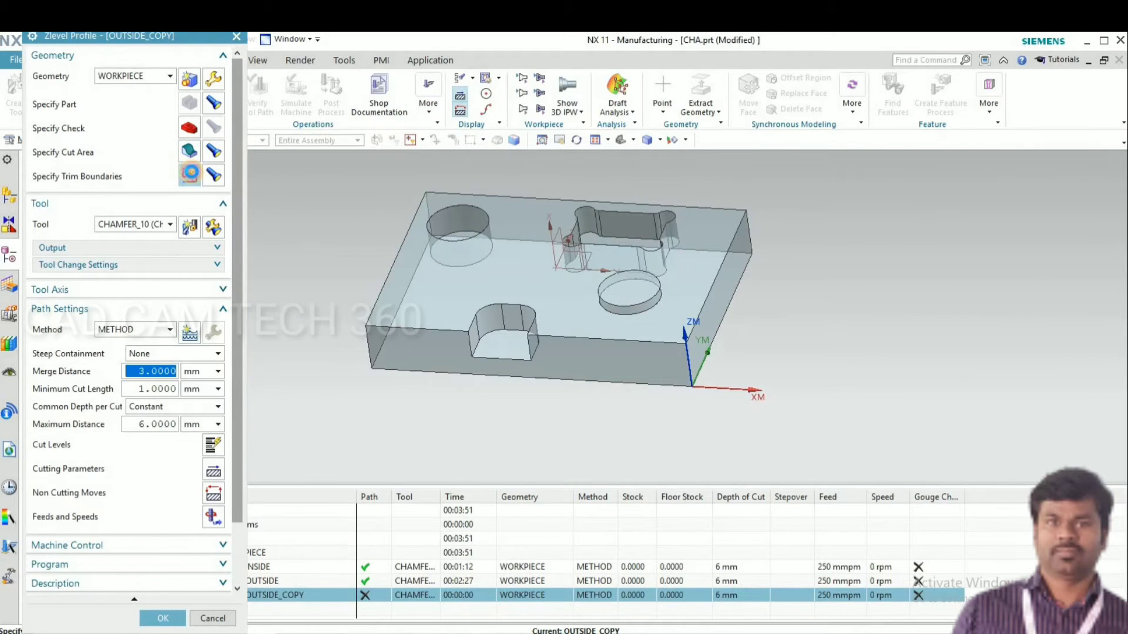
pyautogui.click(190, 174)
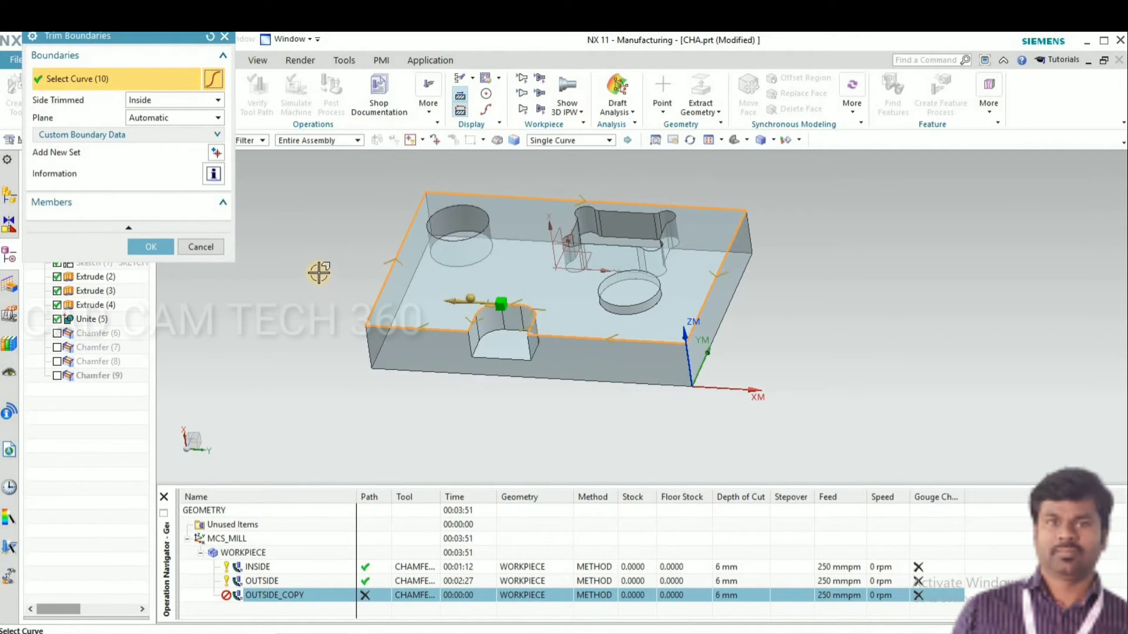
pyautogui.keyDown('shift'); pyautogui.click(431, 189); pyautogui.keyUp('shift')
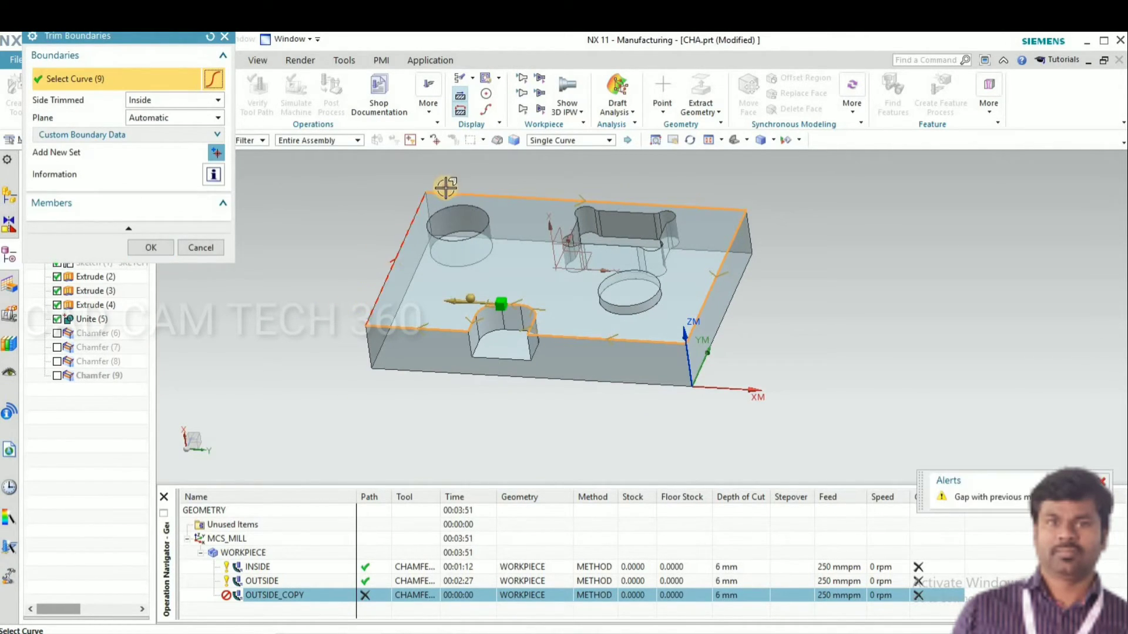
pyautogui.keyDown('shift'); pyautogui.click(701, 208); pyautogui.keyUp('shift')
pyautogui.keyDown('shift'); pyautogui.click(738, 225); pyautogui.keyUp('shift')
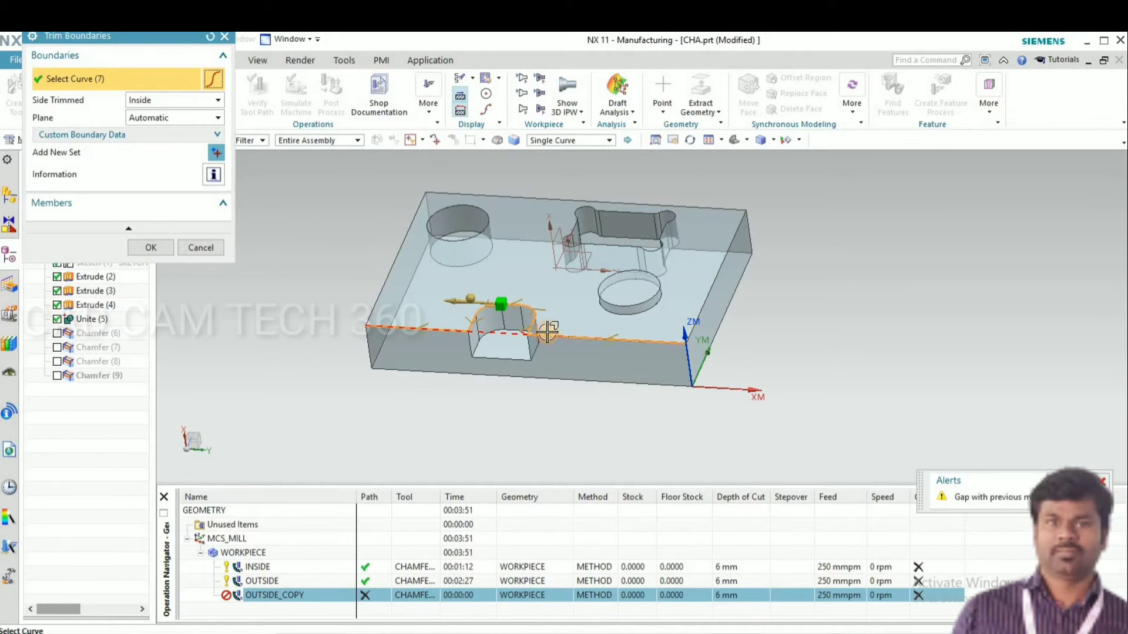
# Deselect the remaining trim curves along the plate's front edge and around the open slot, and accept
pyautogui.keyDown('shift'); pyautogui.click(548, 334); pyautogui.keyUp('shift')
pyautogui.keyDown('shift'); pyautogui.click(527, 312); pyautogui.keyUp('shift')
pyautogui.keyDown('shift'); pyautogui.click(508, 304); pyautogui.keyUp('shift')
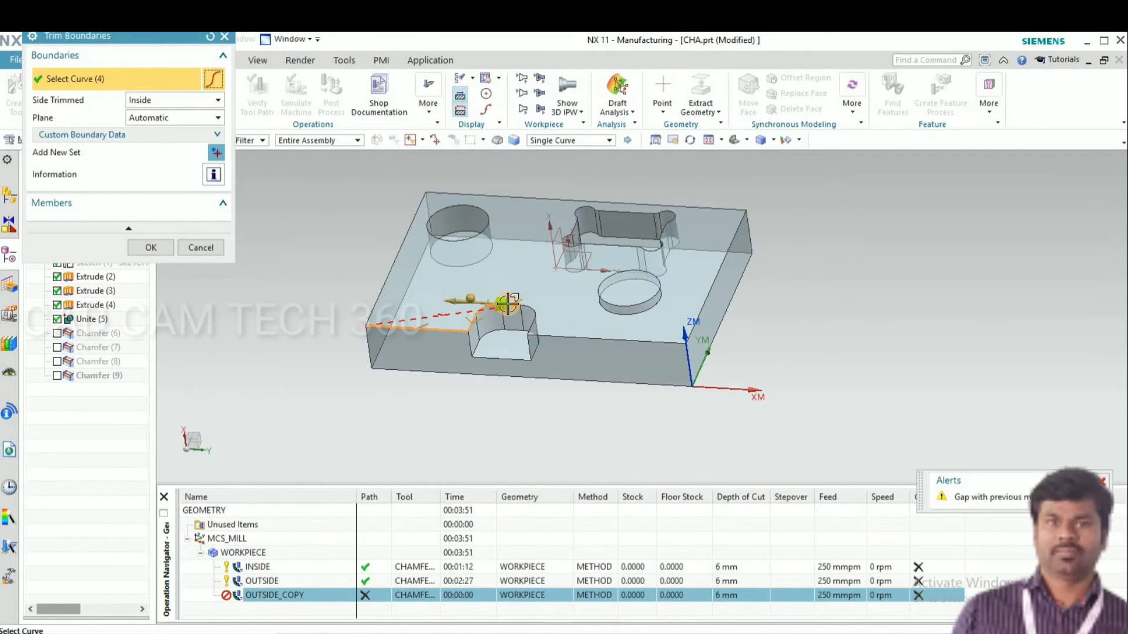
pyautogui.keyDown('shift'); pyautogui.click(417, 332); pyautogui.keyUp('shift')
pyautogui.click(151, 247)
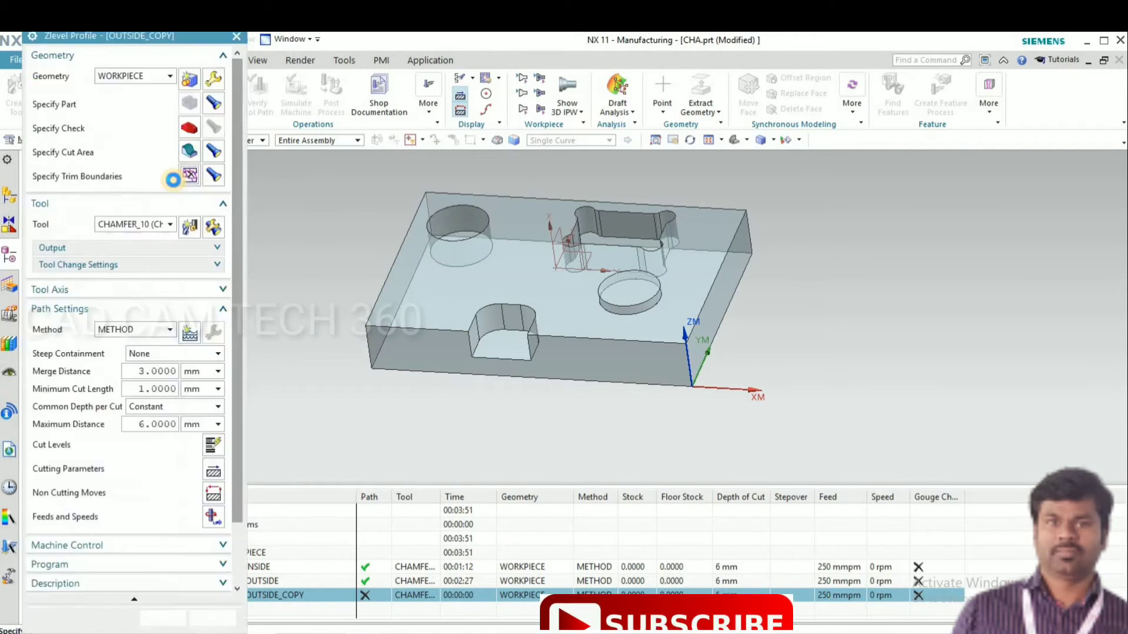
# Specify a trim boundary for OUTSIDE_COPY using Curves on the round boss's top circular edge, trimmed on the inside, and accept
pyautogui.click(189, 175)
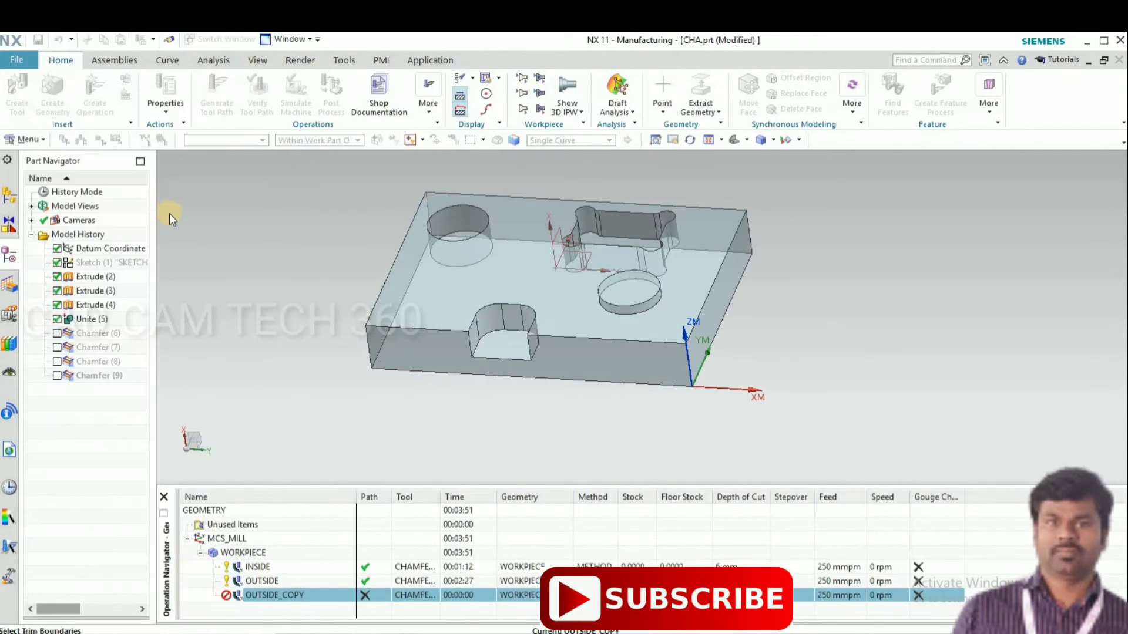
pyautogui.click(169, 85)
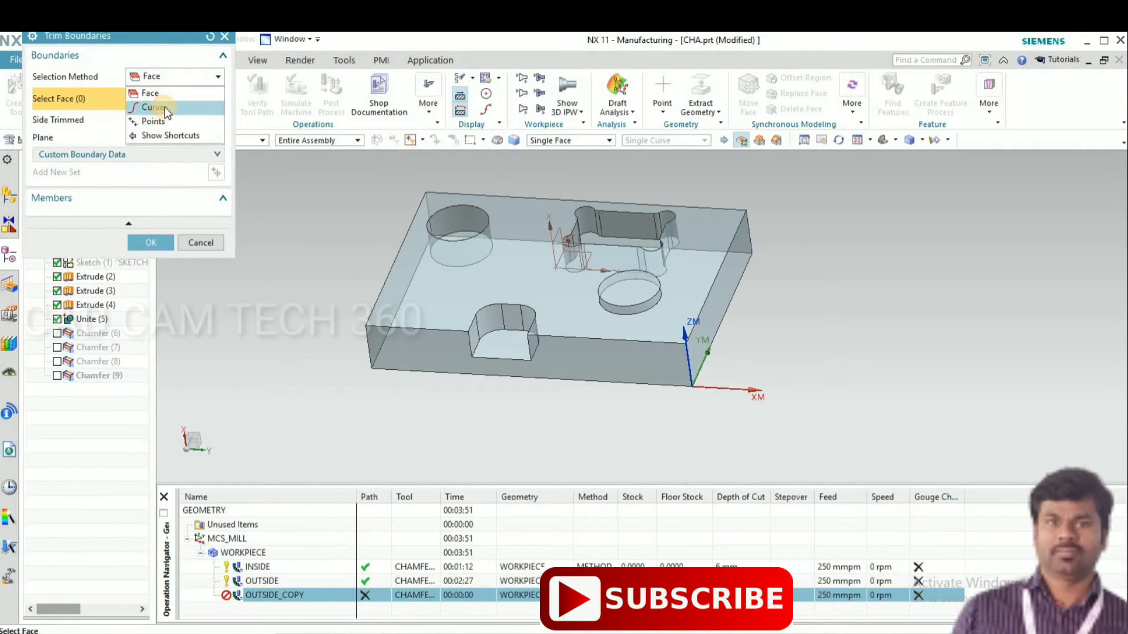
pyautogui.click(165, 107)
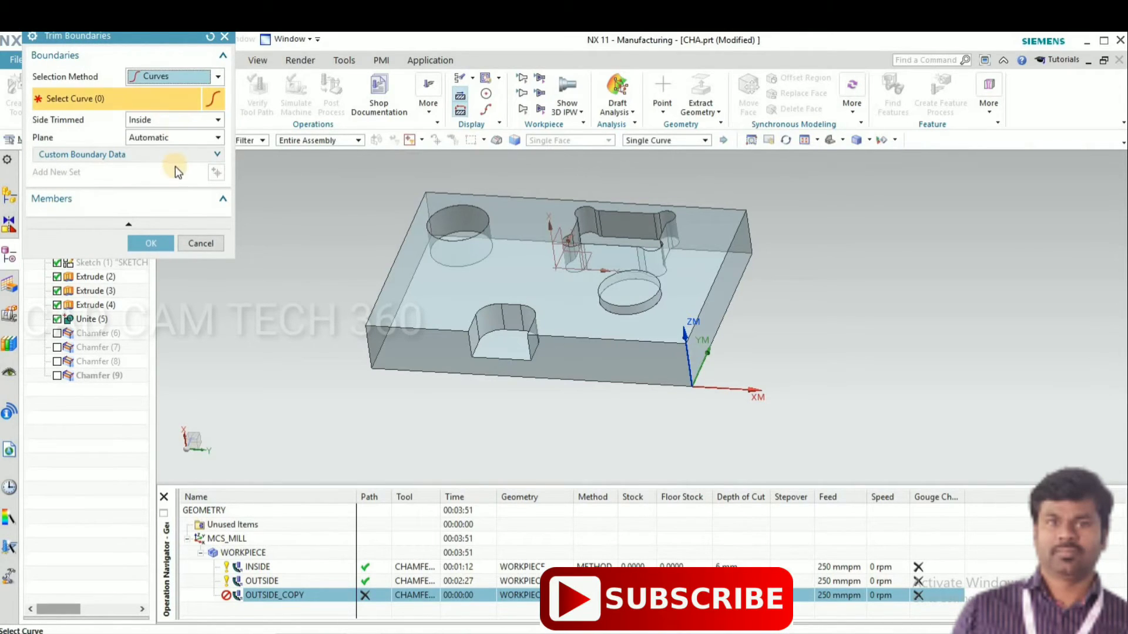
pyautogui.scroll(3, 611, 265)
pyautogui.click(610, 263)
pyautogui.scroll(-1, 699, 317)
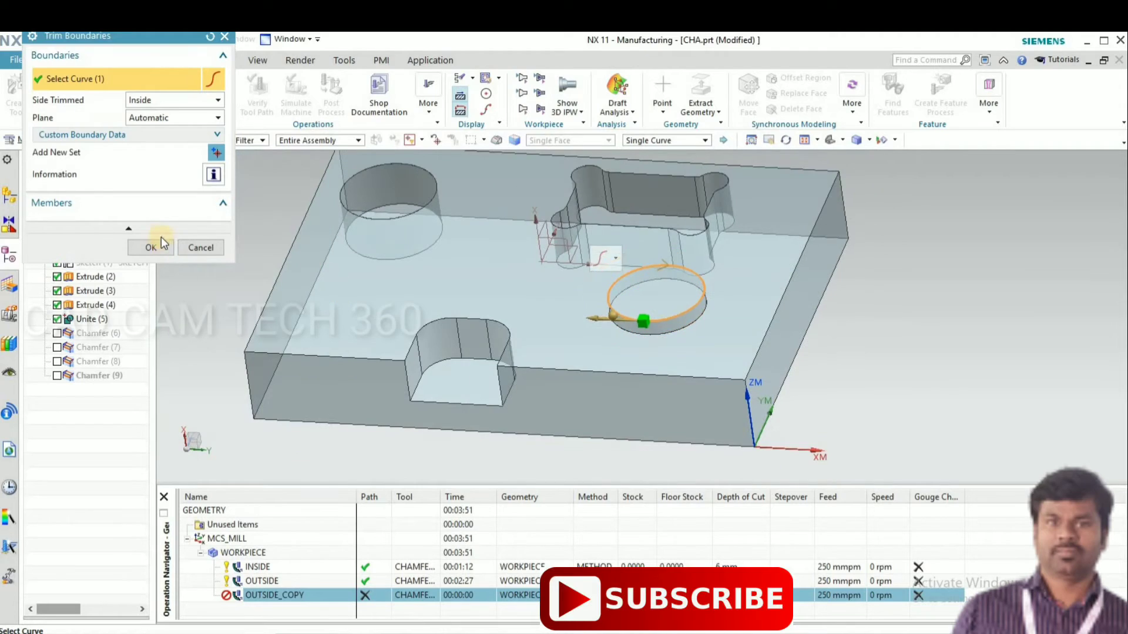
pyautogui.click(153, 247)
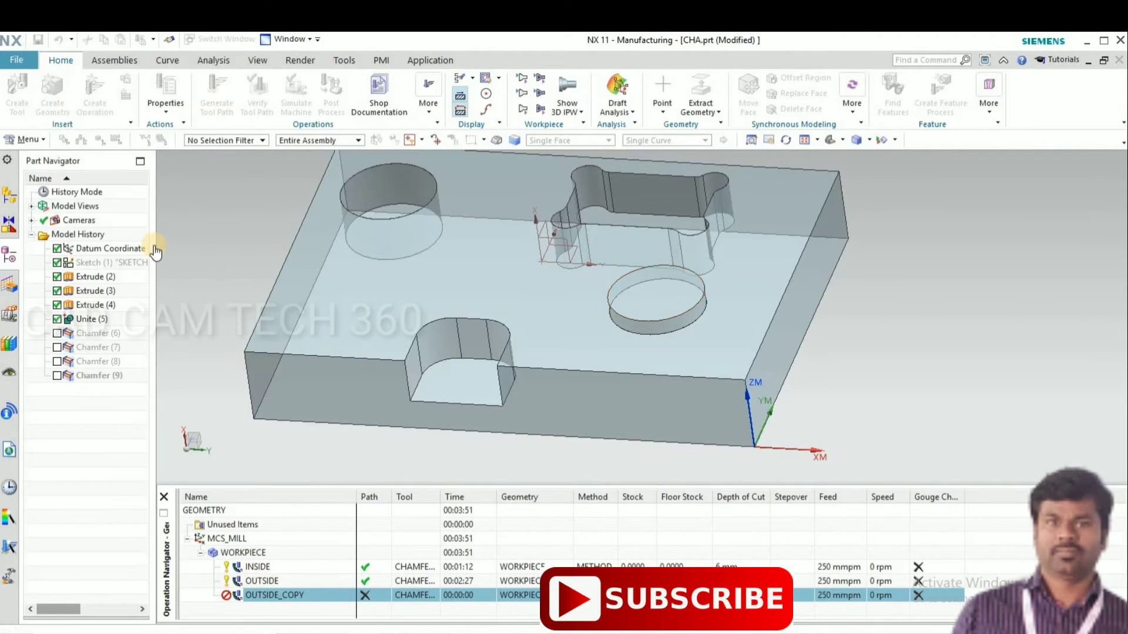
# In the cut levels, set the top of range to the round boss's top face with a range depth of 0.7 mm, and accept
pyautogui.scroll(3, 464, 303)
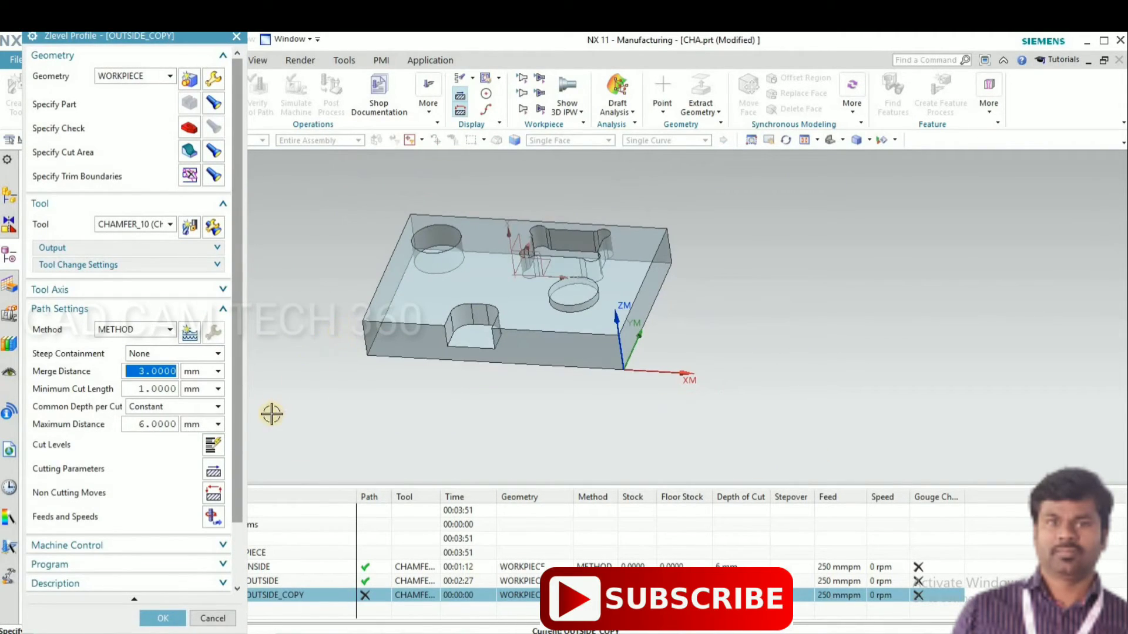
pyautogui.click(214, 445)
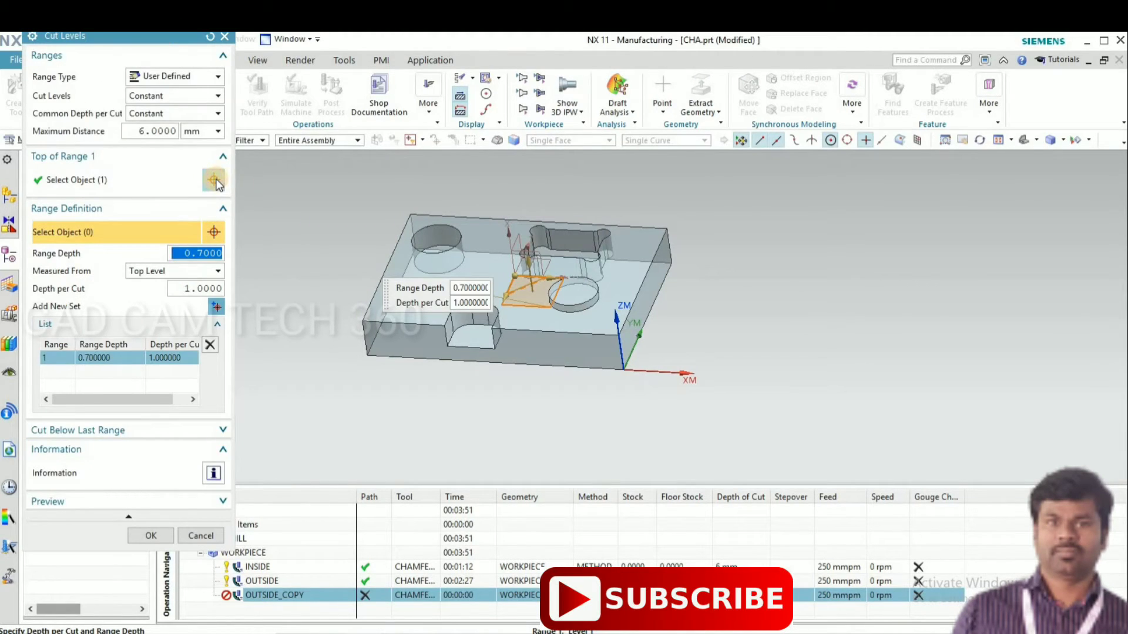
pyautogui.click(215, 181)
pyautogui.scroll(3, 582, 285)
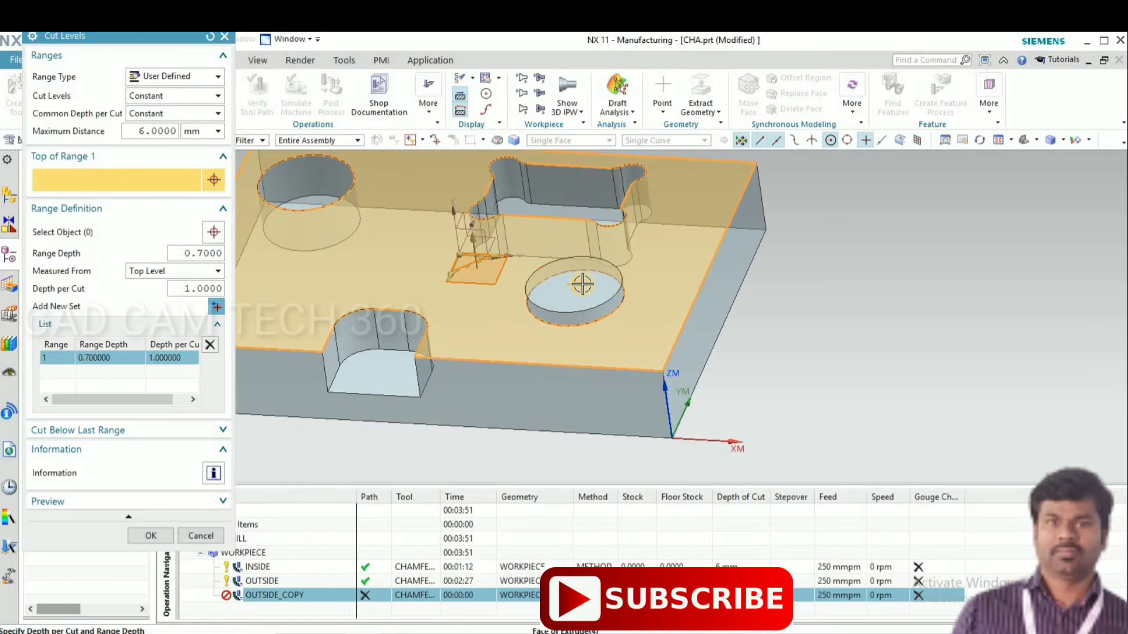
pyautogui.click(584, 282)
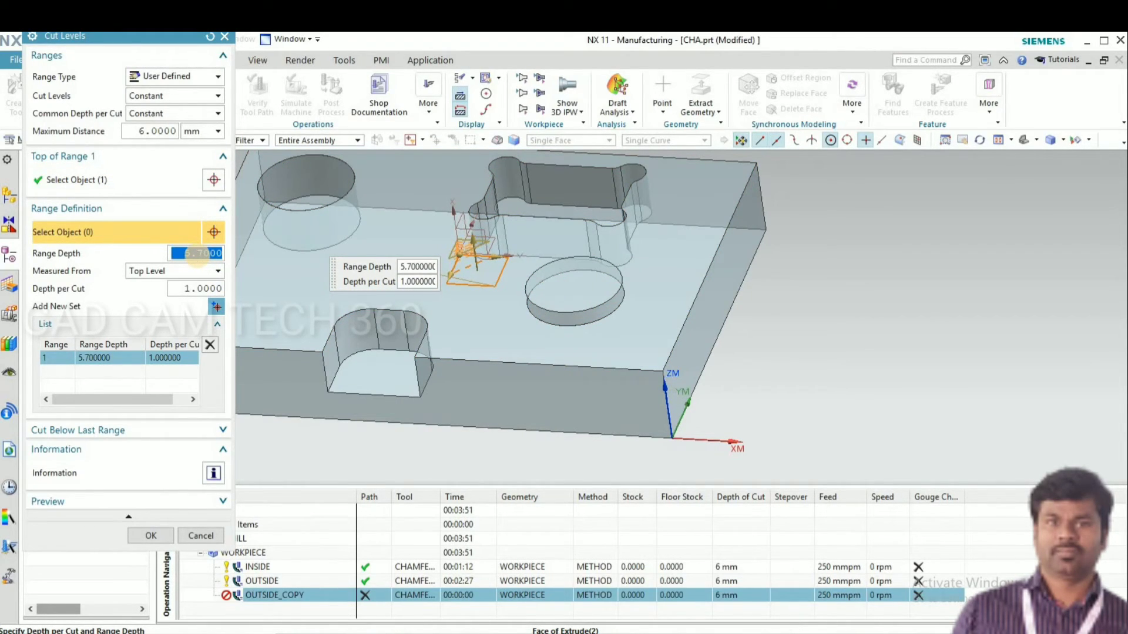
pyautogui.write('0.7')
pyautogui.click(194, 287)
pyautogui.scroll(-3, 503, 323)
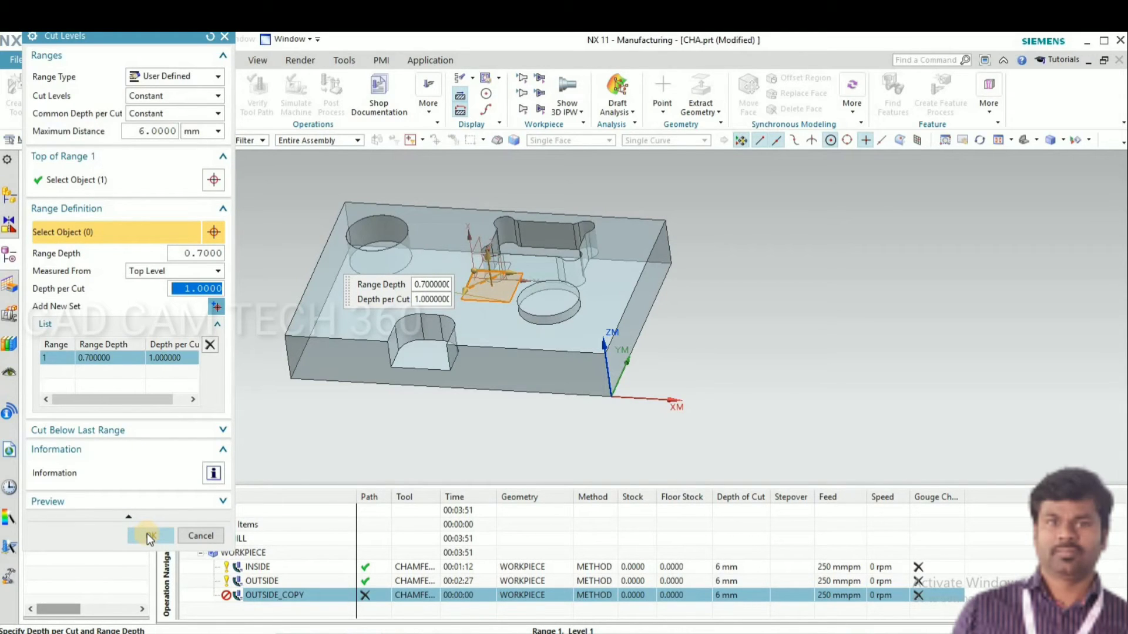
pyautogui.click(147, 534)
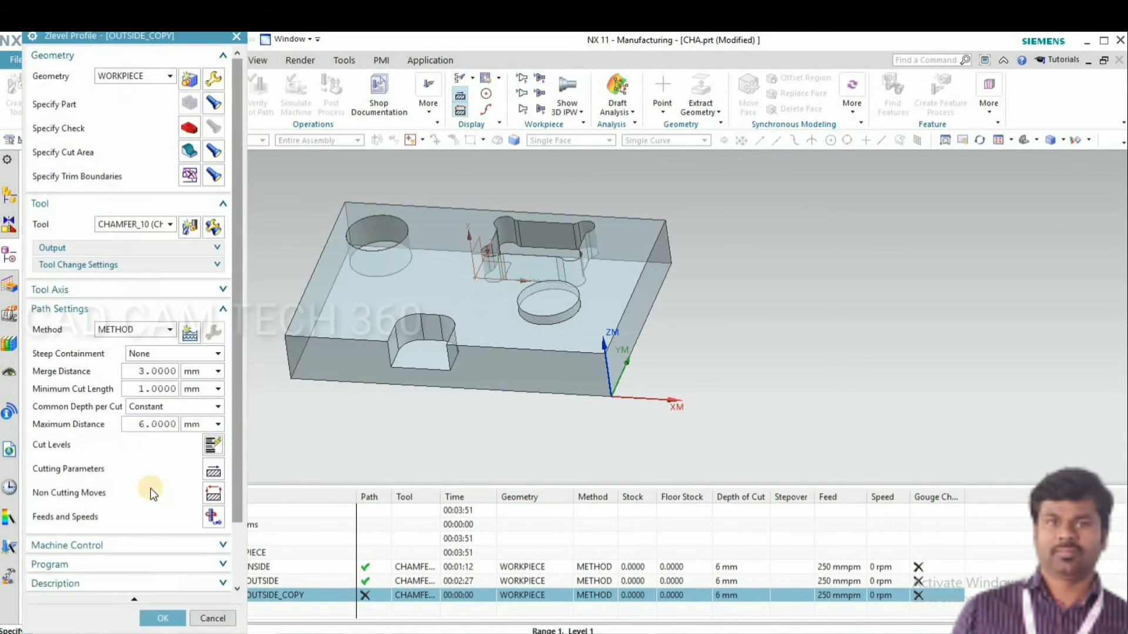
# Generate the OUTSIDE_COPY tool path around the round boss and accept the operation
pyautogui.scroll(-3, 147, 457)
pyautogui.click(93, 575)
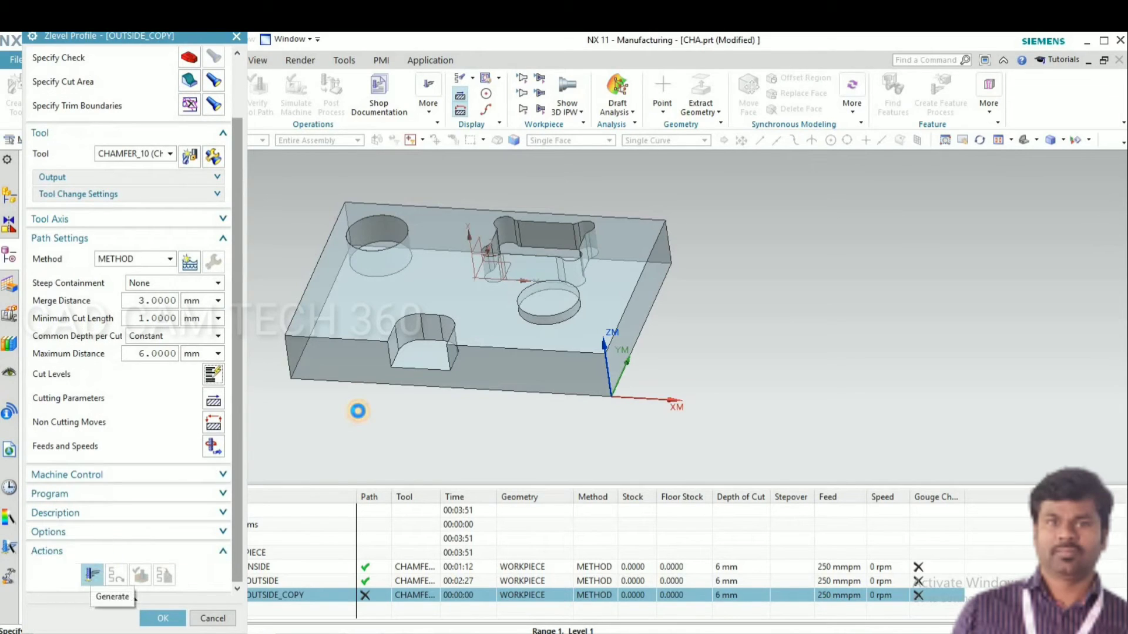
pyautogui.moveTo(469, 399); pyautogui.dragTo(505, 312, button='middle')
pyautogui.scroll(8, 608, 269)
pyautogui.scroll(-6, 652, 288)
pyautogui.scroll(2, 567, 312)
pyautogui.scroll(-1, 556, 275)
pyautogui.click(155, 620)
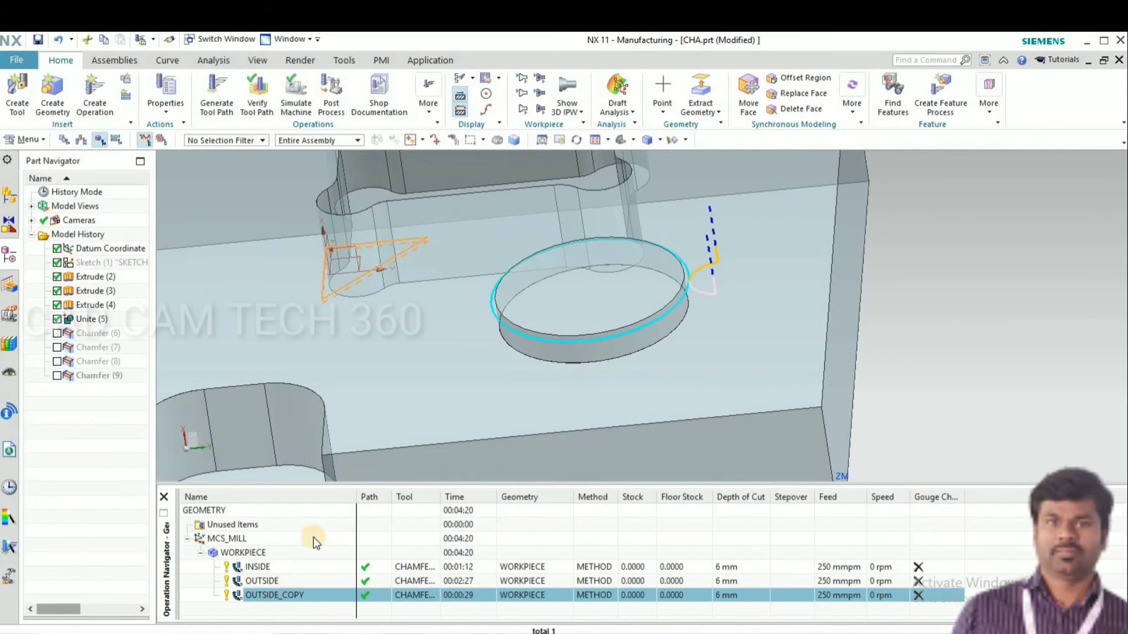
# Verify OUTSIDE_COPY's tool path, playing the replay at animation speed 1 in a front view of the boss
pyautogui.rightClick(276, 594)
pyautogui.moveTo(332, 473)
pyautogui.click(424, 532)
pyautogui.click(510, 379)
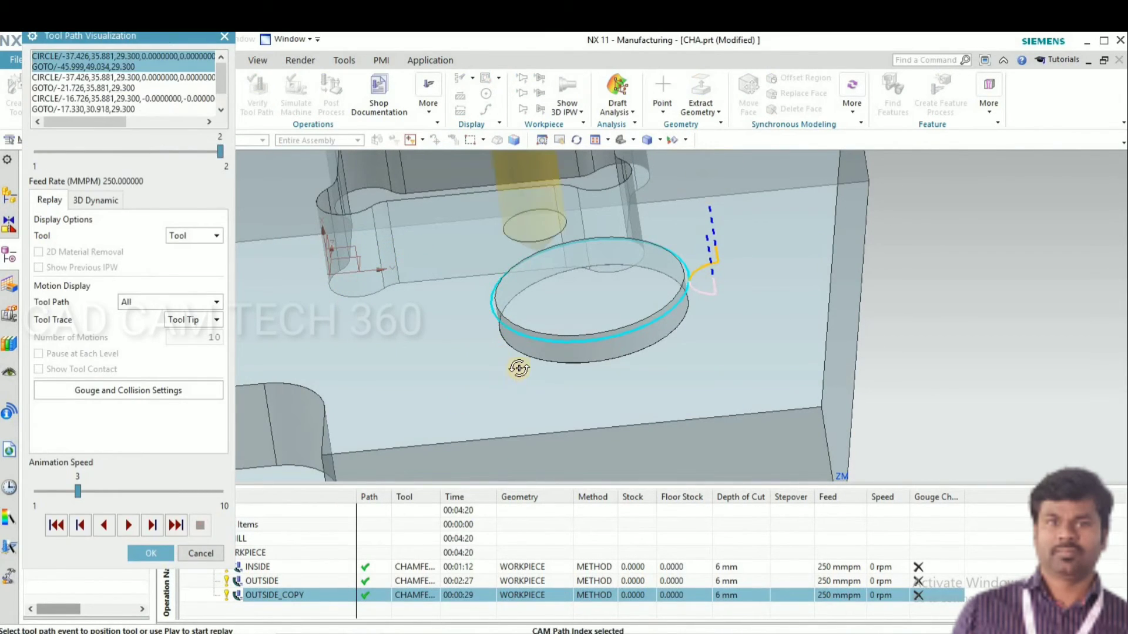
pyautogui.moveTo(518, 368); pyautogui.dragTo(512, 346, button='middle')
pyautogui.press('F8')
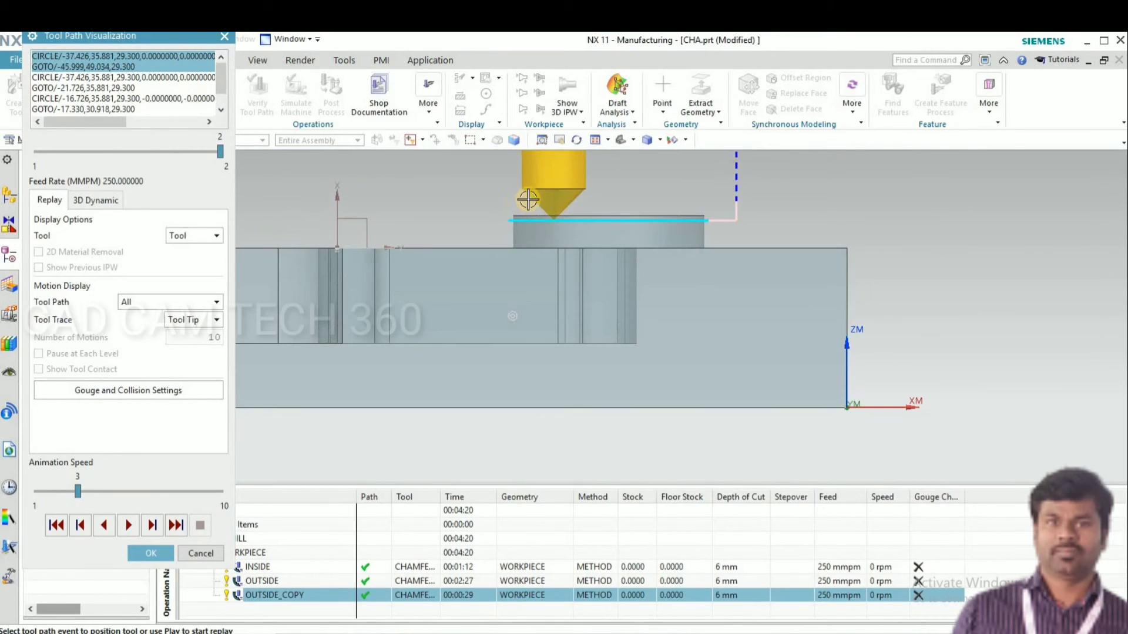
pyautogui.scroll(4, 526, 200)
pyautogui.scroll(-1, 534, 255)
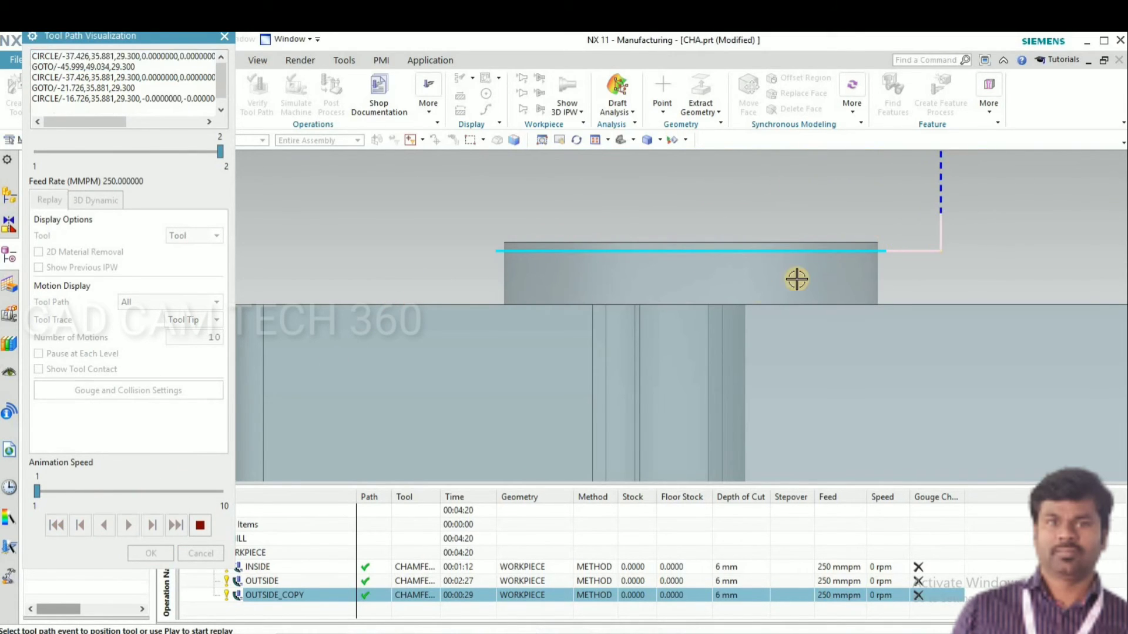
pyautogui.scroll(-5, 487, 332)
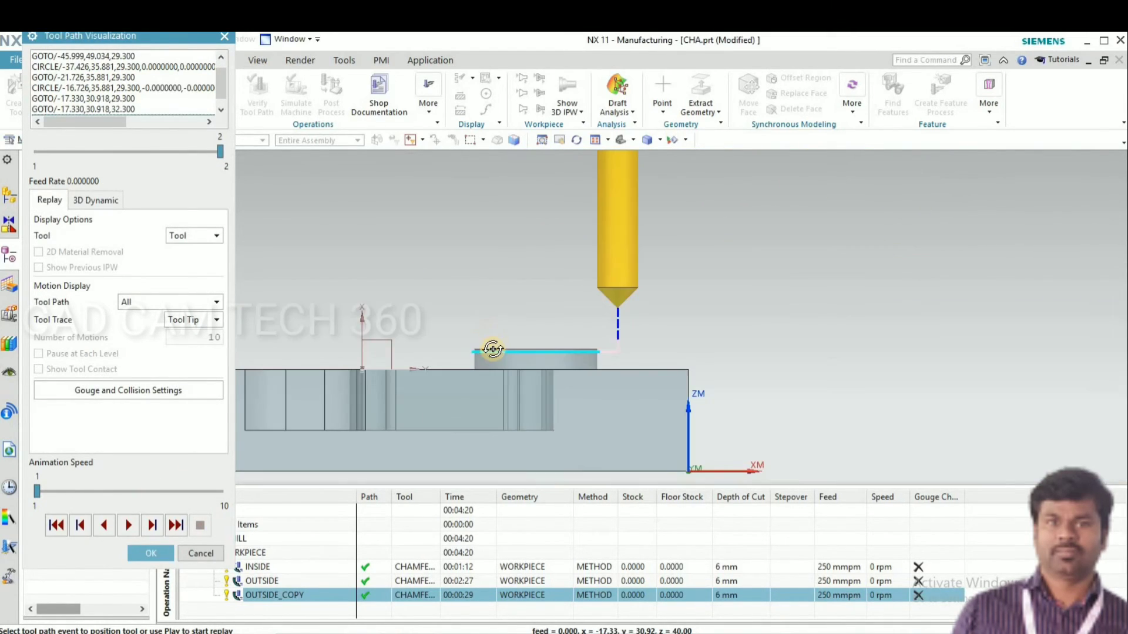
# Position the tool on the circular pass to examine its contact with the boss edge, replay the path, and close the visualization
pyautogui.moveTo(493, 349); pyautogui.dragTo(494, 356, button='middle')
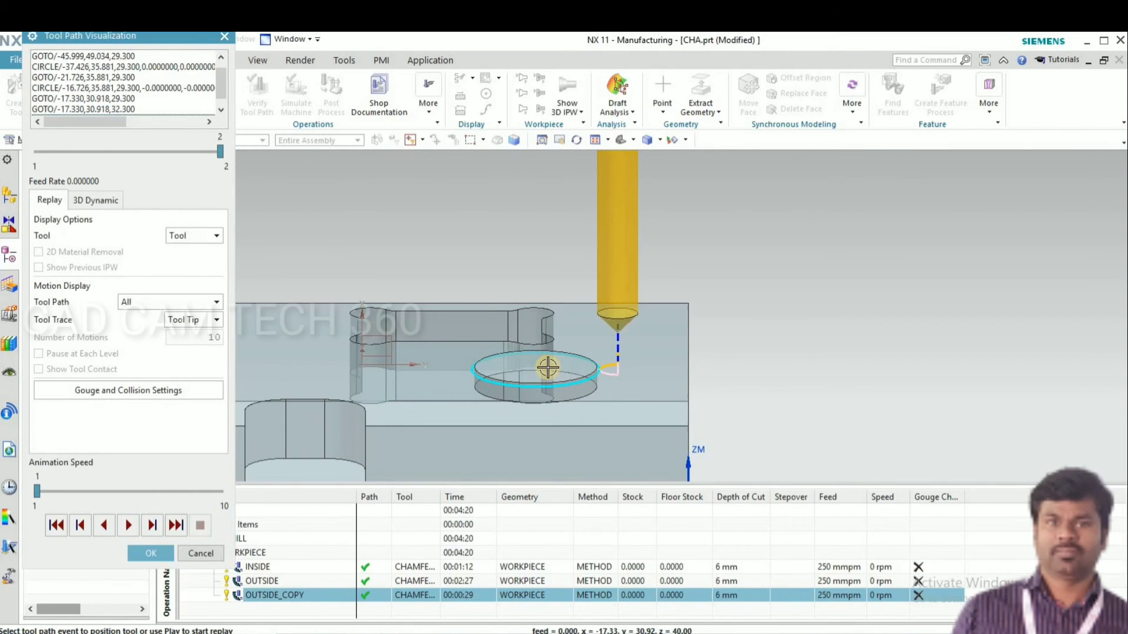
pyautogui.scroll(4, 552, 365)
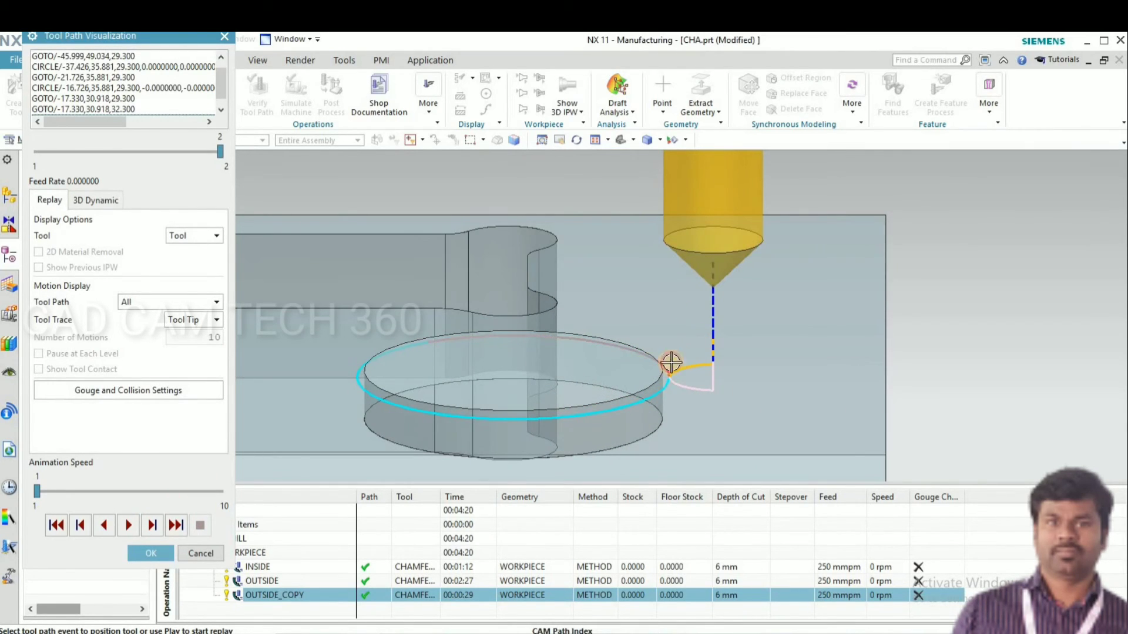
pyautogui.click(678, 359)
pyautogui.scroll(-3, 701, 328)
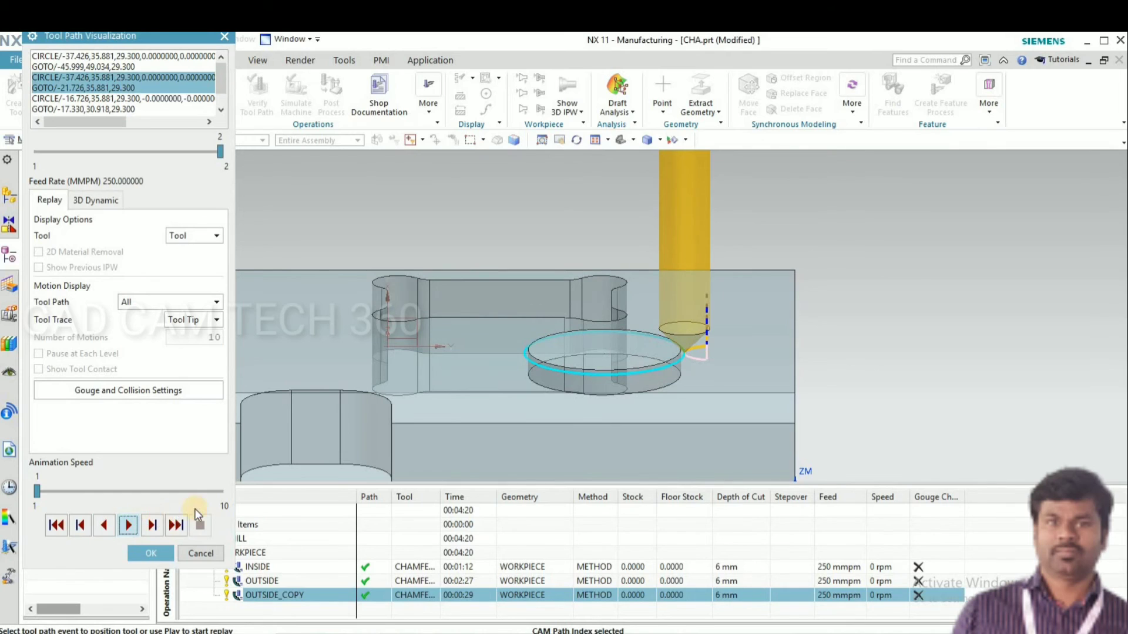
pyautogui.click(131, 526)
pyautogui.scroll(5, 677, 345)
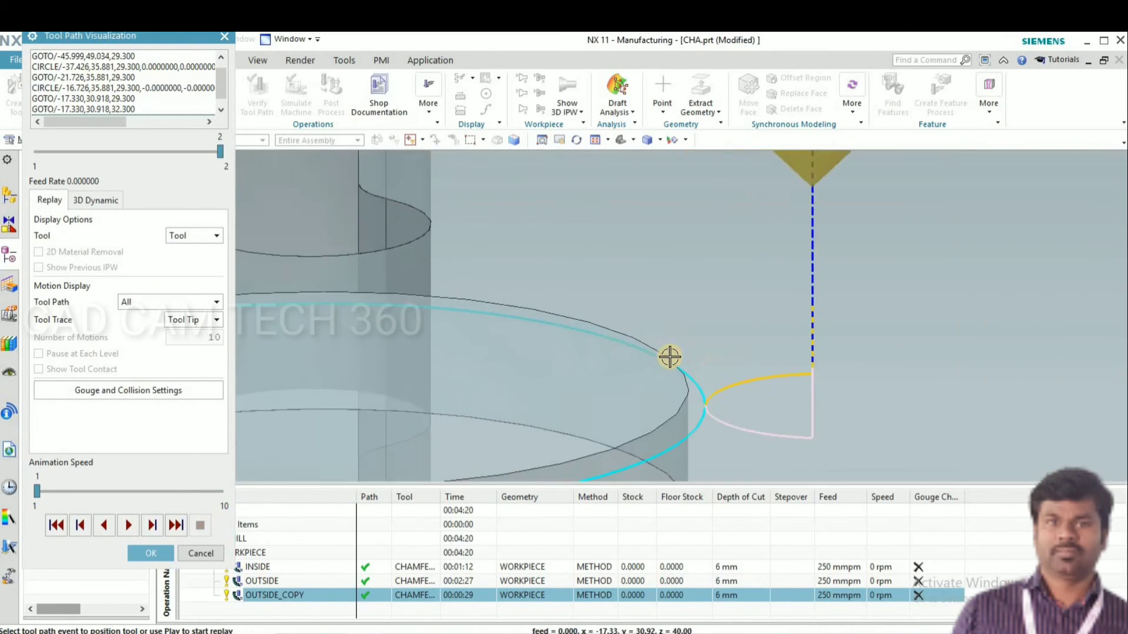
pyautogui.click(664, 361)
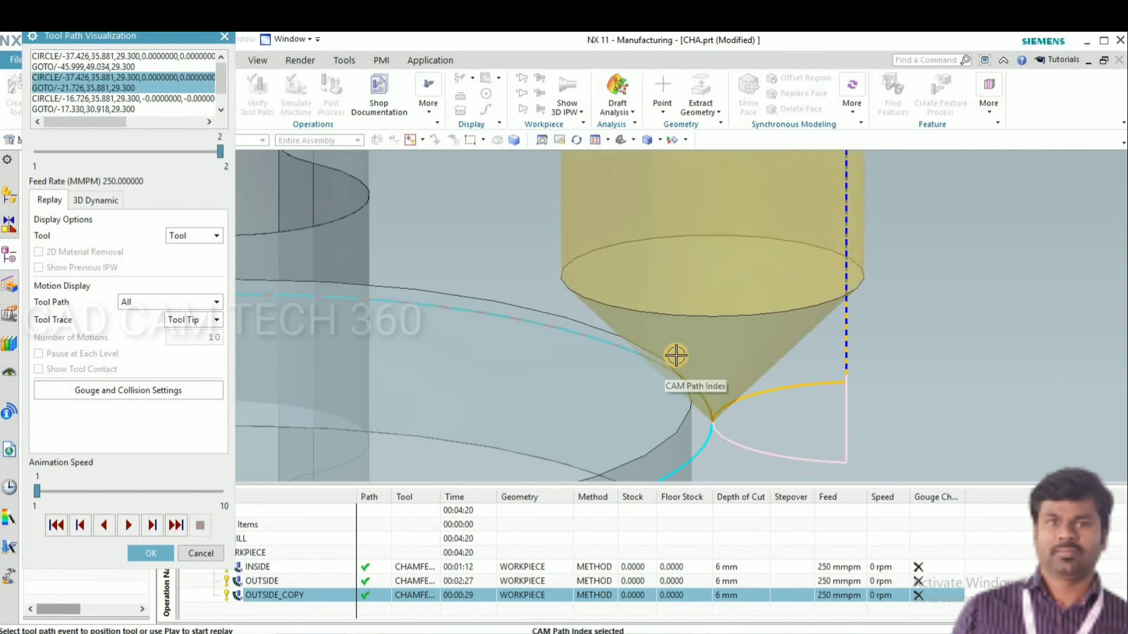
pyautogui.scroll(-5, 676, 356)
pyautogui.click(151, 554)
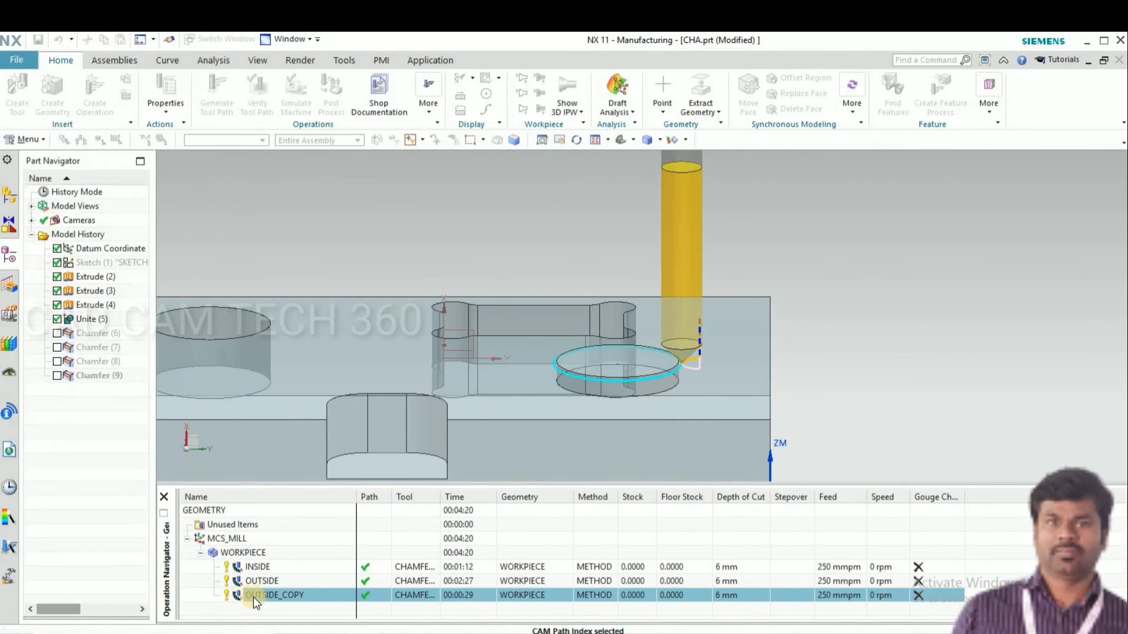
# Verify the OUTSIDE_COPY tool path again by replaying it around the boss, and close the visualization
pyautogui.rightClick(267, 593)
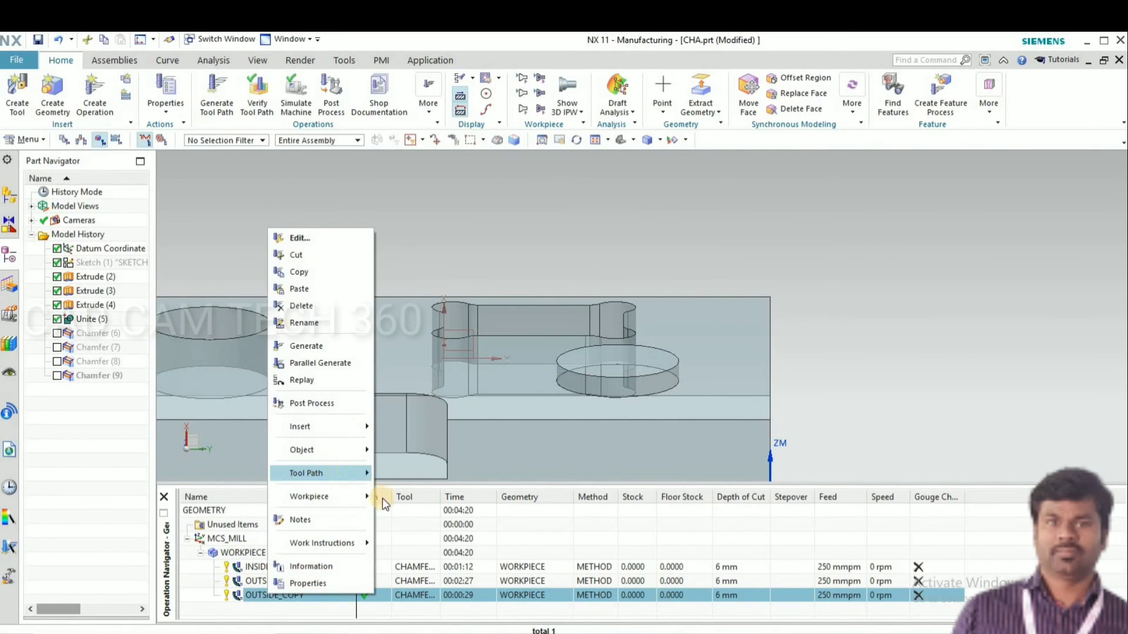
pyautogui.moveTo(329, 472)
pyautogui.click(406, 532)
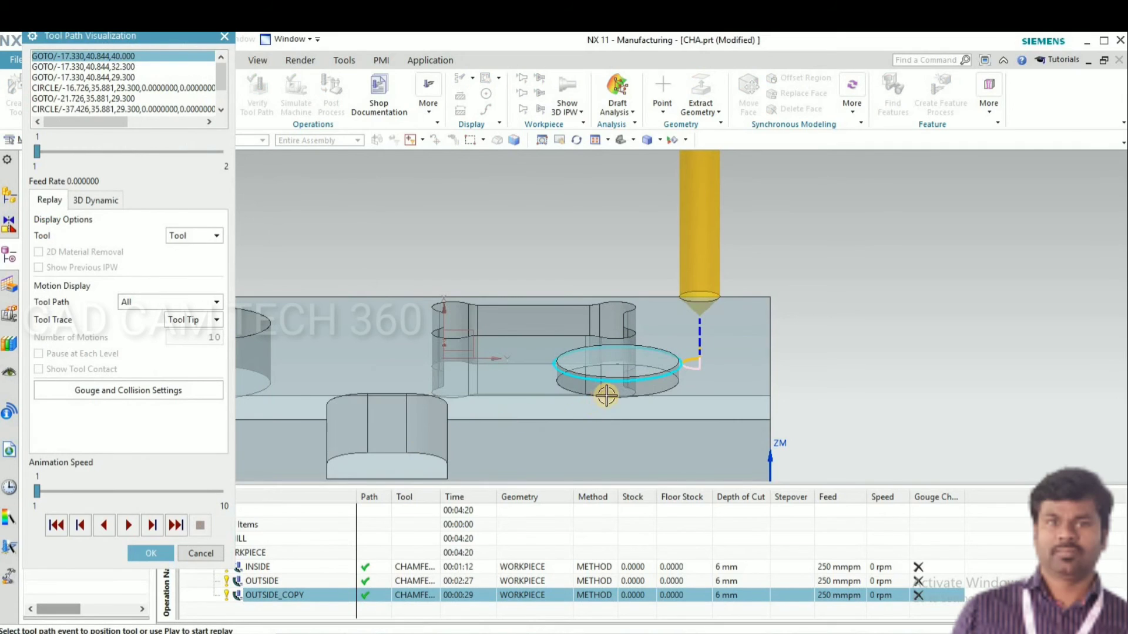
pyautogui.scroll(3, 606, 396)
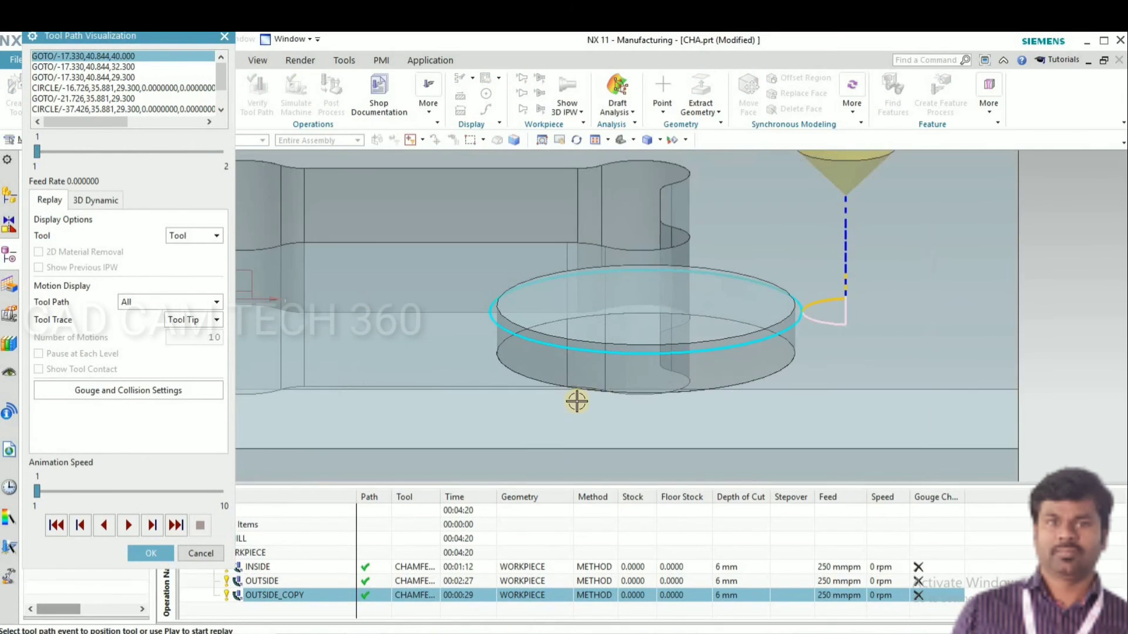
pyautogui.click(156, 522)
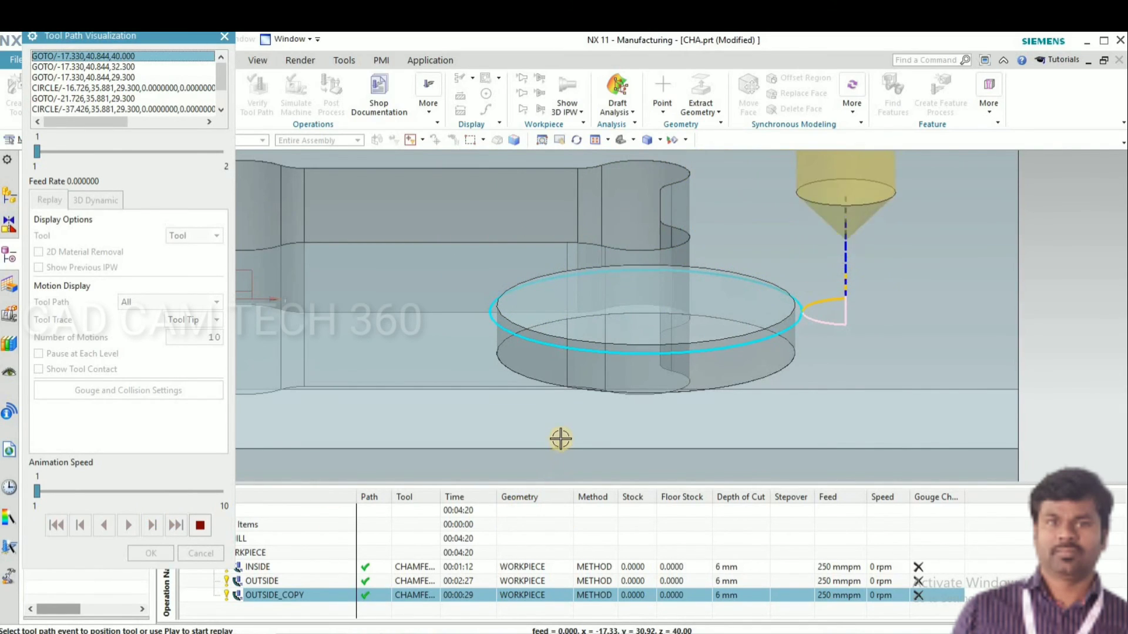
pyautogui.scroll(-5, 704, 334)
pyautogui.moveTo(718, 368); pyautogui.dragTo(562, 345, button='middle')
pyautogui.scroll(4, 563, 345)
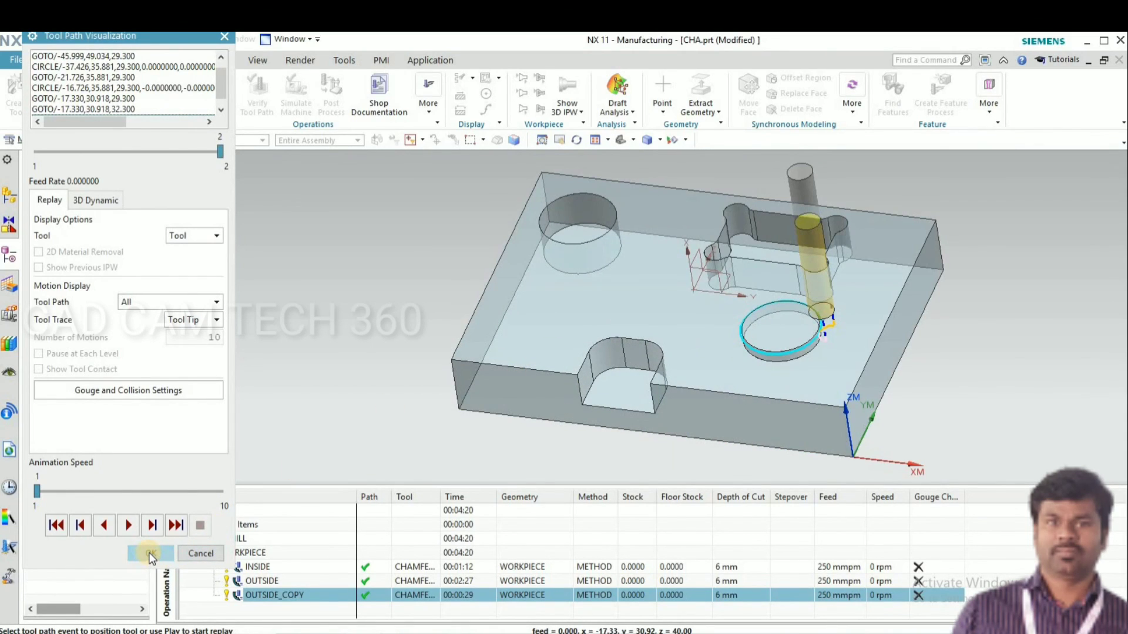
pyautogui.click(150, 551)
pyautogui.moveTo(363, 371); pyautogui.dragTo(360, 373, button='middle')
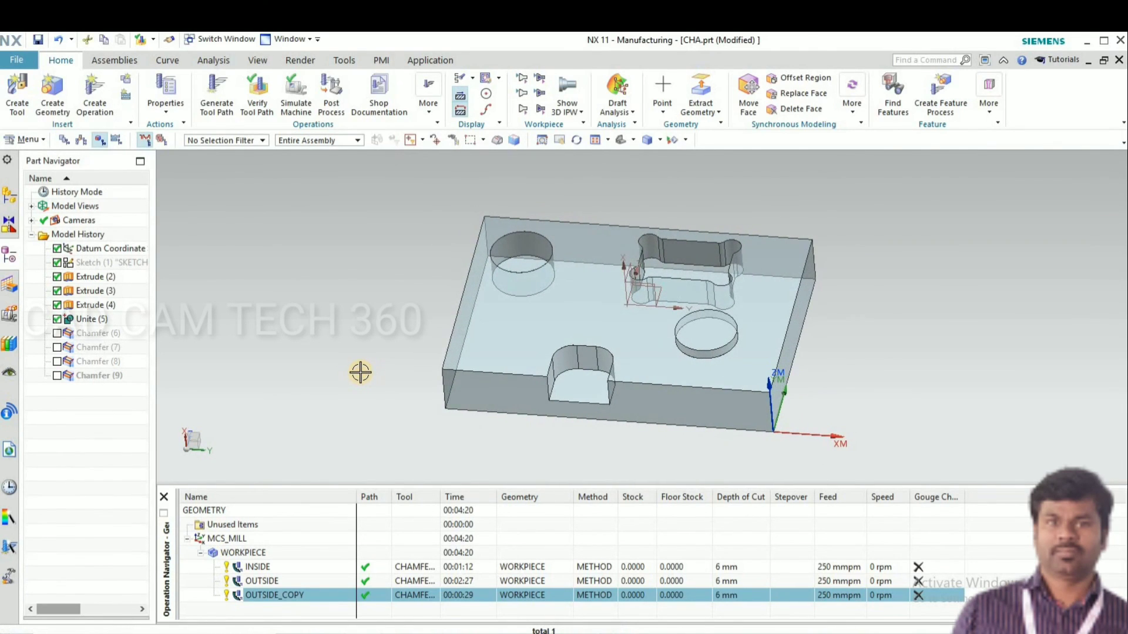